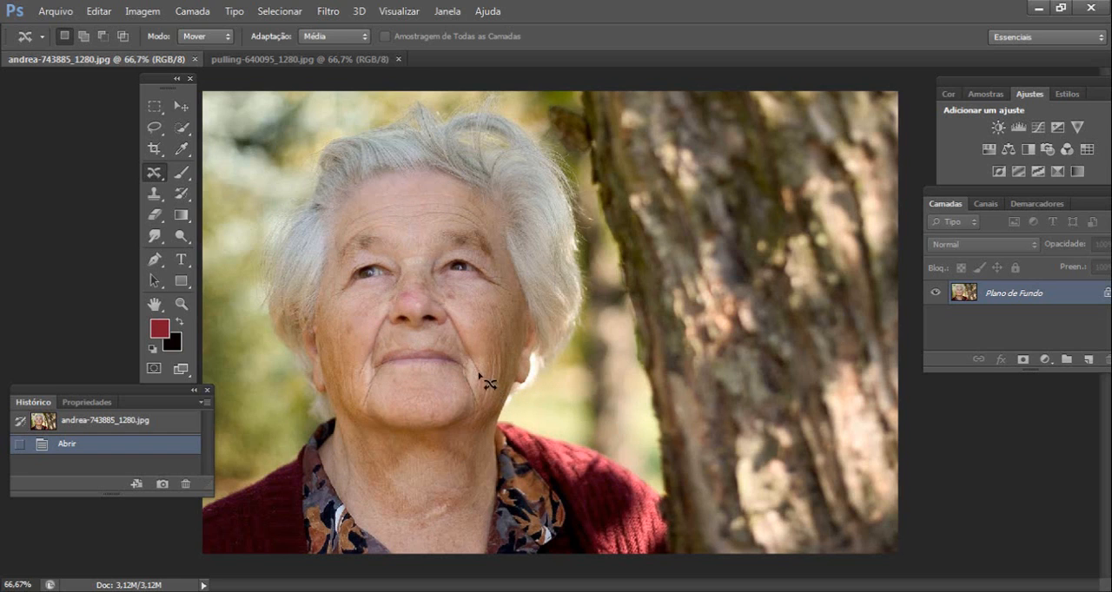
- Remove the crease running from the right-hand mouth corner to the chin with the Spot Healing Brush
{"action": "right_click", "coordinate": [152, 178]}
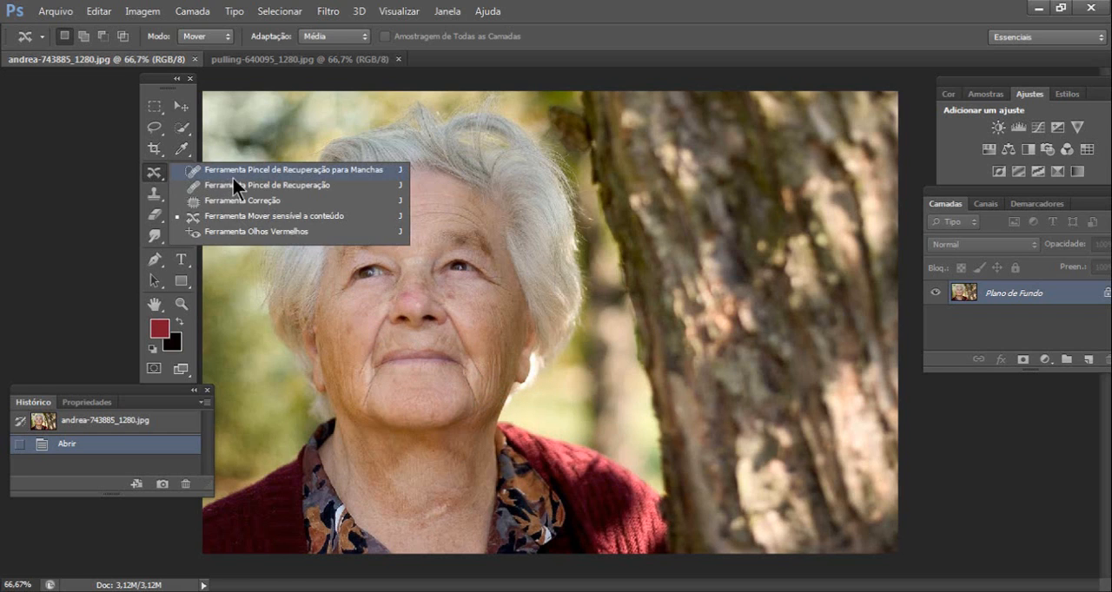
{"action": "left_click", "coordinate": [366, 171]}
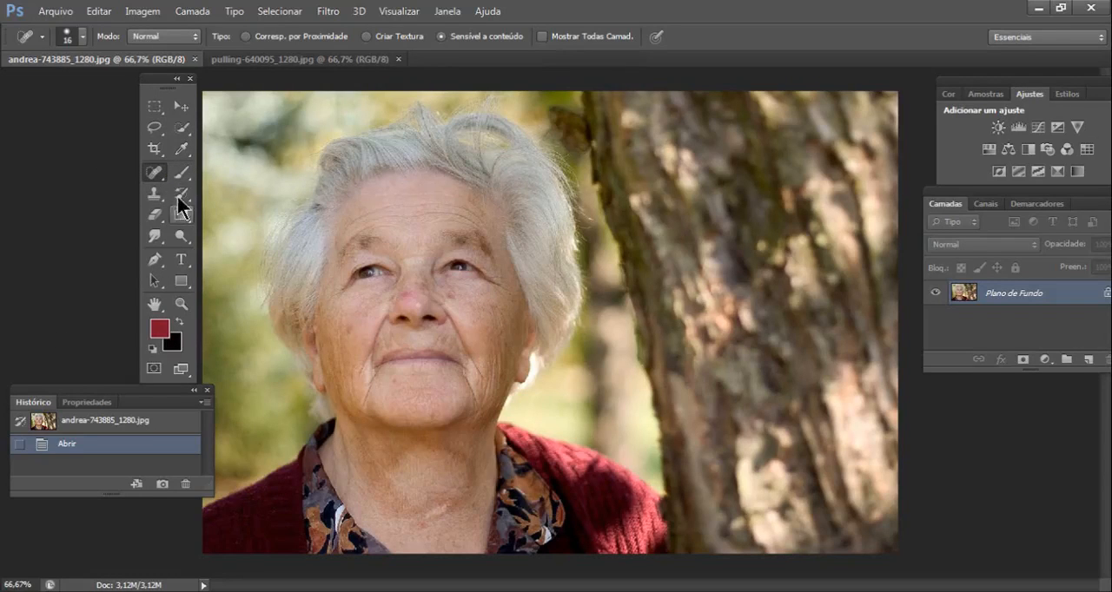
{"action": "left_click", "coordinate": [181, 304]}
{"action": "left_click_drag", "start_coordinate": [349, 311], "coordinate": [549, 416]}
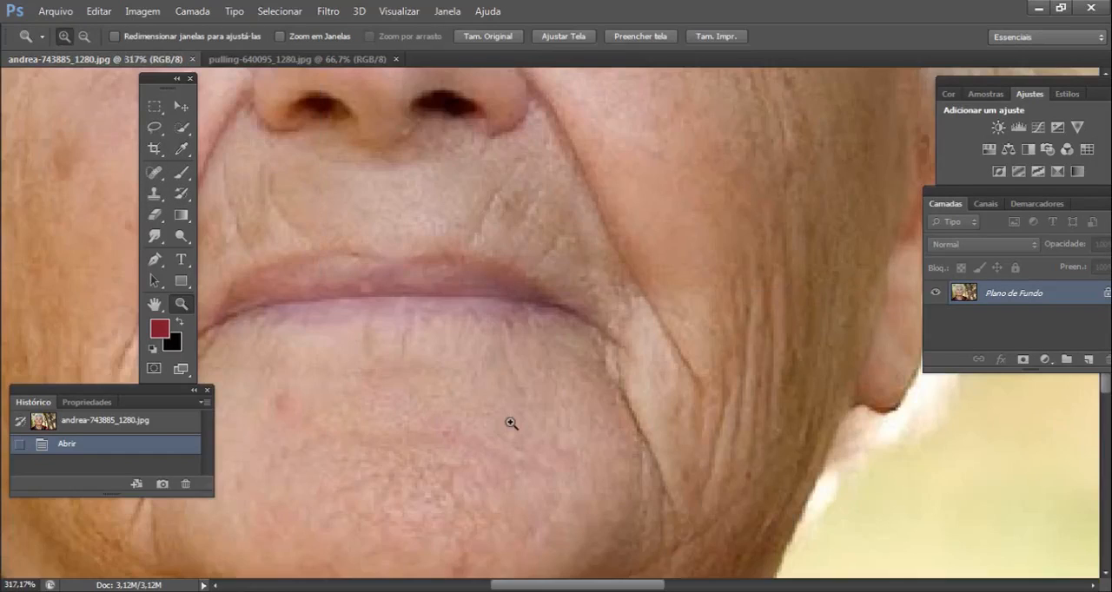
{"action": "left_click", "coordinate": [524, 346], "text": "alt"}
{"action": "left_click_drag", "start_coordinate": [423, 349], "coordinate": [275, 253]}
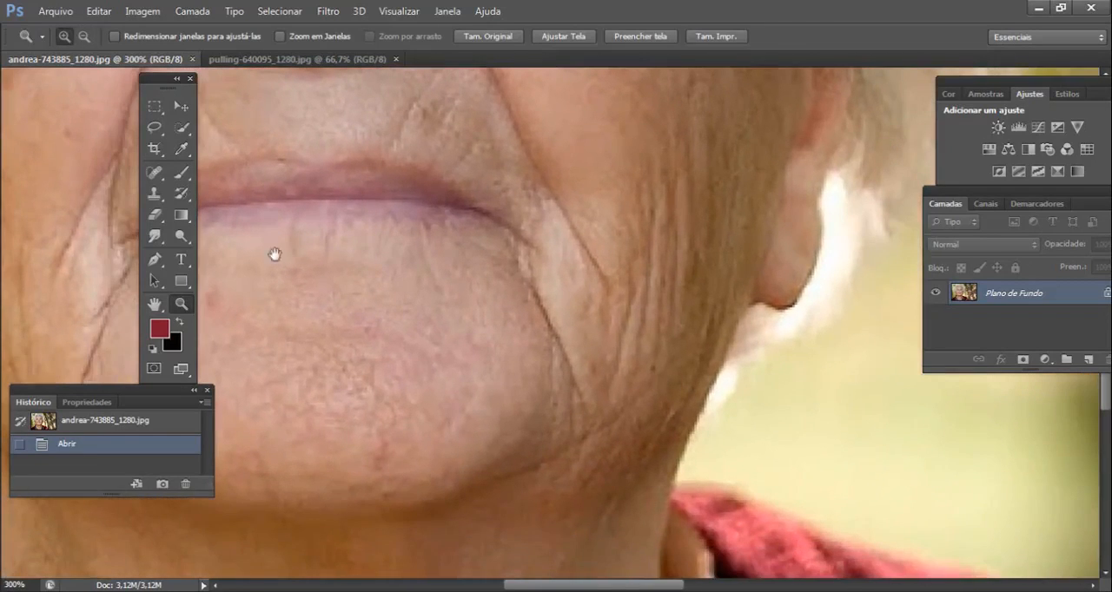
{"action": "left_click", "coordinate": [152, 171]}
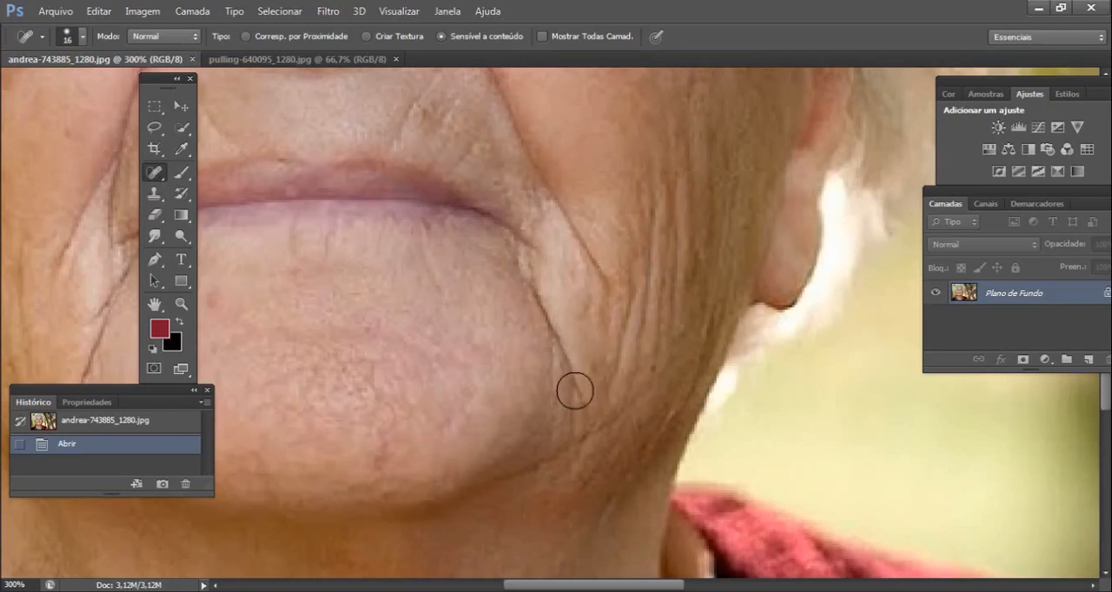
{"action": "left_click", "coordinate": [565, 412]}
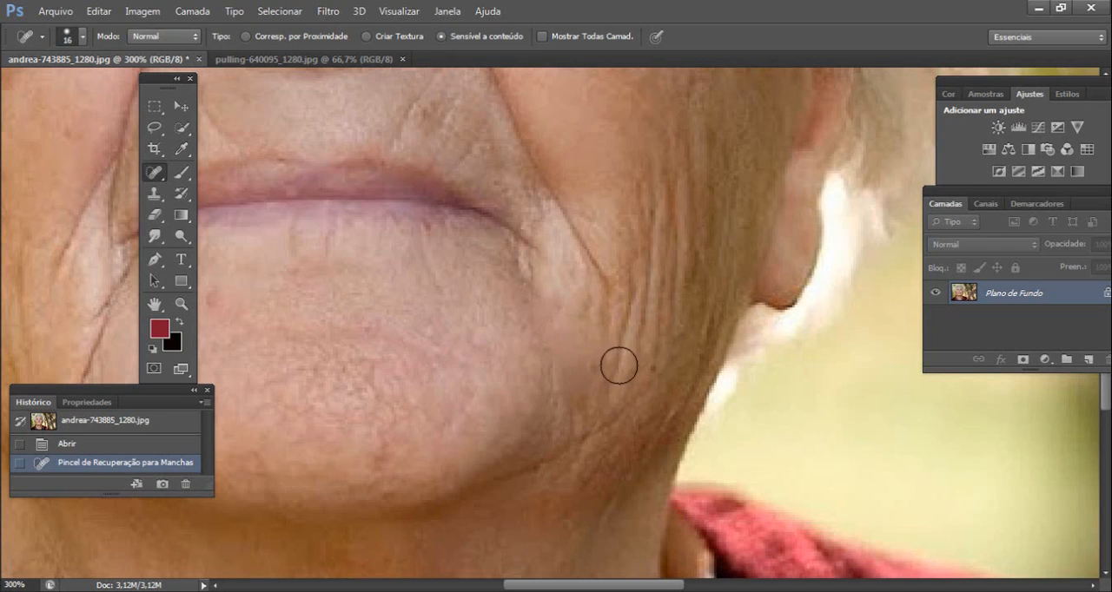
- Heal the wrinkles on the right-hand lower cheek and the nose-to-mouth folds on both sides of the face
{"action": "left_click_drag", "start_coordinate": [617, 364], "coordinate": [640, 217]}
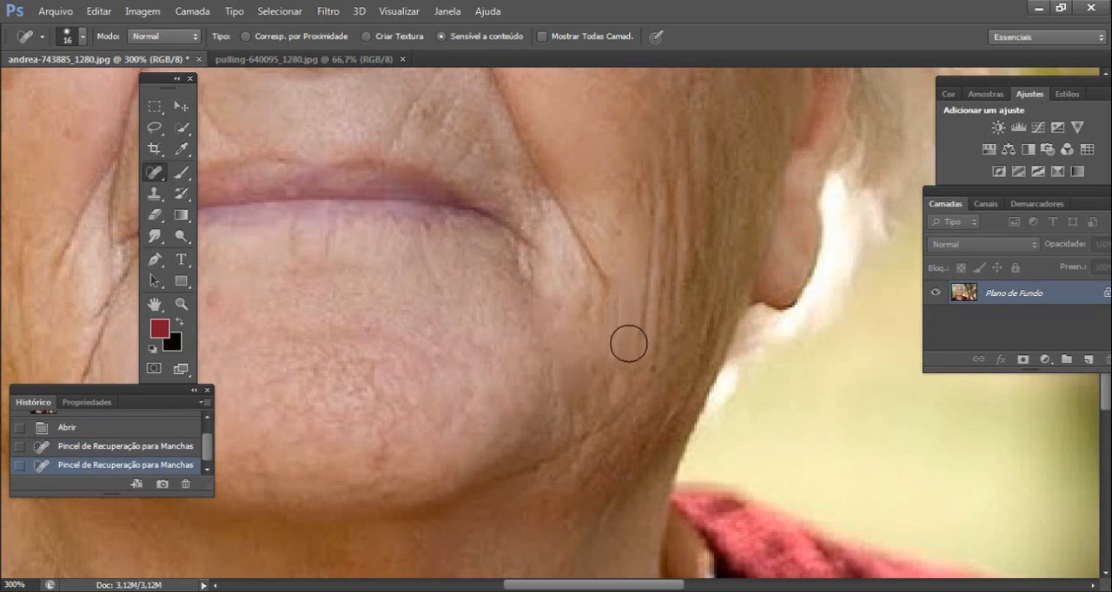
{"action": "mouse_move", "coordinate": [616, 298]}
{"action": "left_mouse_down"}
{"action": "mouse_move", "coordinate": [567, 190]}
{"action": "mouse_move", "coordinate": [682, 427]}
{"action": "mouse_move", "coordinate": [671, 483]}
{"action": "mouse_move", "coordinate": [532, 304]}
{"action": "left_mouse_up"}
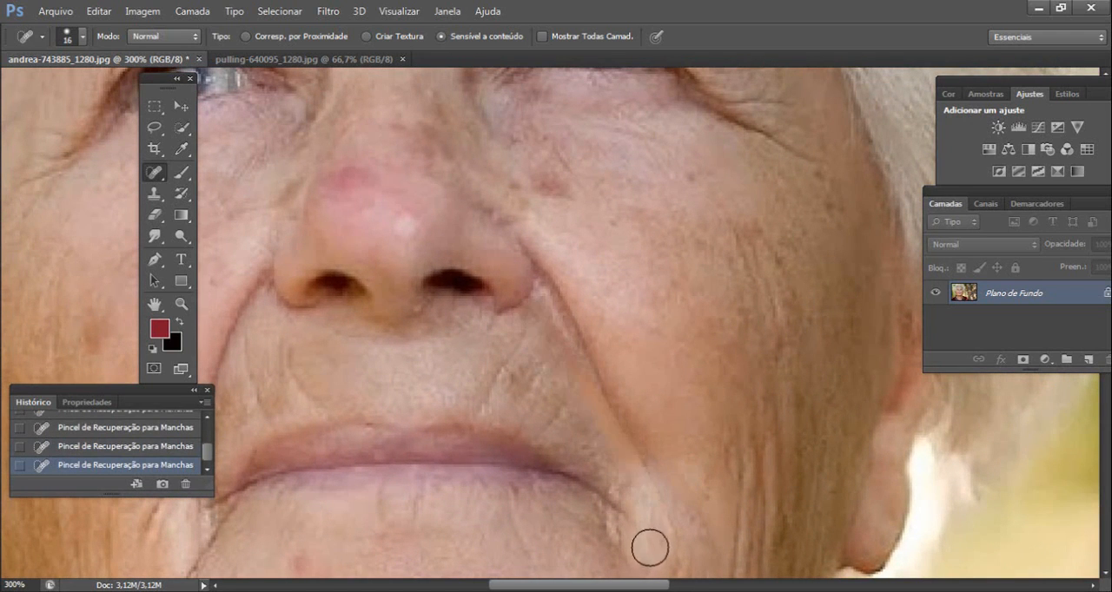
{"action": "mouse_move", "coordinate": [647, 472]}
{"action": "left_mouse_down"}
{"action": "mouse_move", "coordinate": [563, 300]}
{"action": "mouse_move", "coordinate": [583, 310]}
{"action": "mouse_move", "coordinate": [685, 152]}
{"action": "left_mouse_up"}
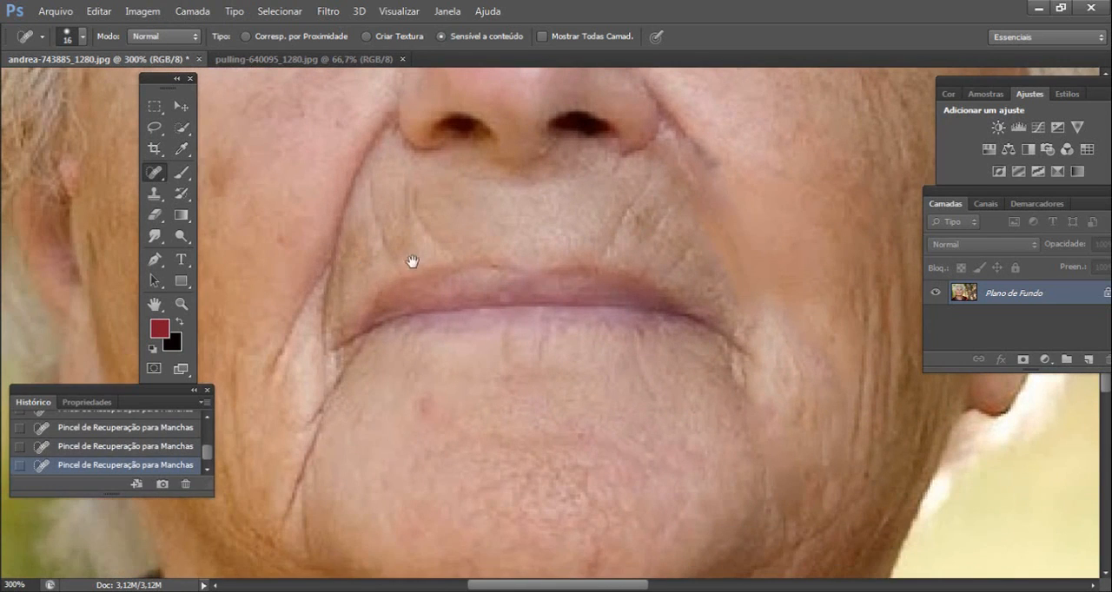
{"action": "left_click_drag", "start_coordinate": [411, 261], "coordinate": [517, 242]}
{"action": "left_click_drag", "start_coordinate": [375, 347], "coordinate": [429, 231]}
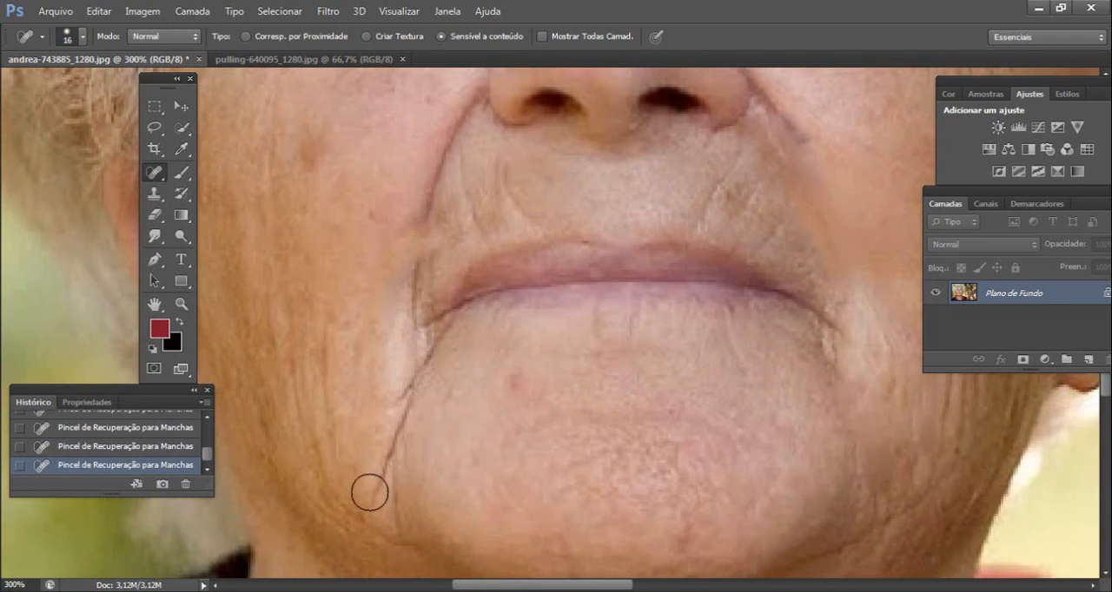
- Try to heal the dark crease below the left-hand mouth corner with the large brush, and undo it
{"action": "mouse_move", "coordinate": [367, 491]}
{"action": "left_mouse_down"}
{"action": "mouse_move", "coordinate": [429, 355]}
{"action": "mouse_move", "coordinate": [397, 437]}
{"action": "mouse_move", "coordinate": [396, 408]}
{"action": "left_mouse_up"}
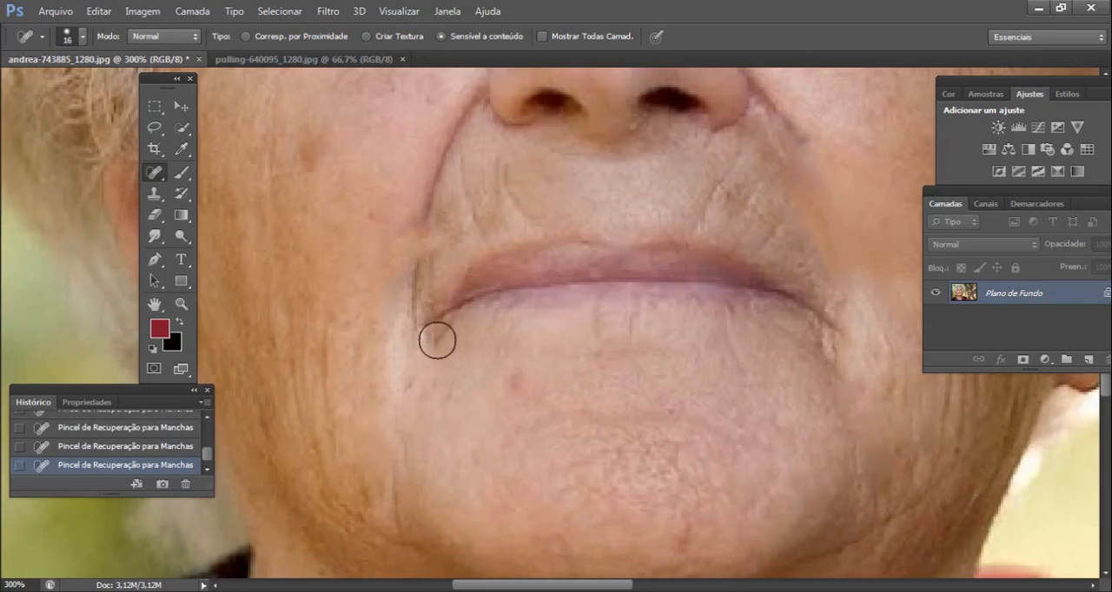
{"action": "left_click", "coordinate": [98, 10]}
{"action": "left_click", "coordinate": [131, 23]}
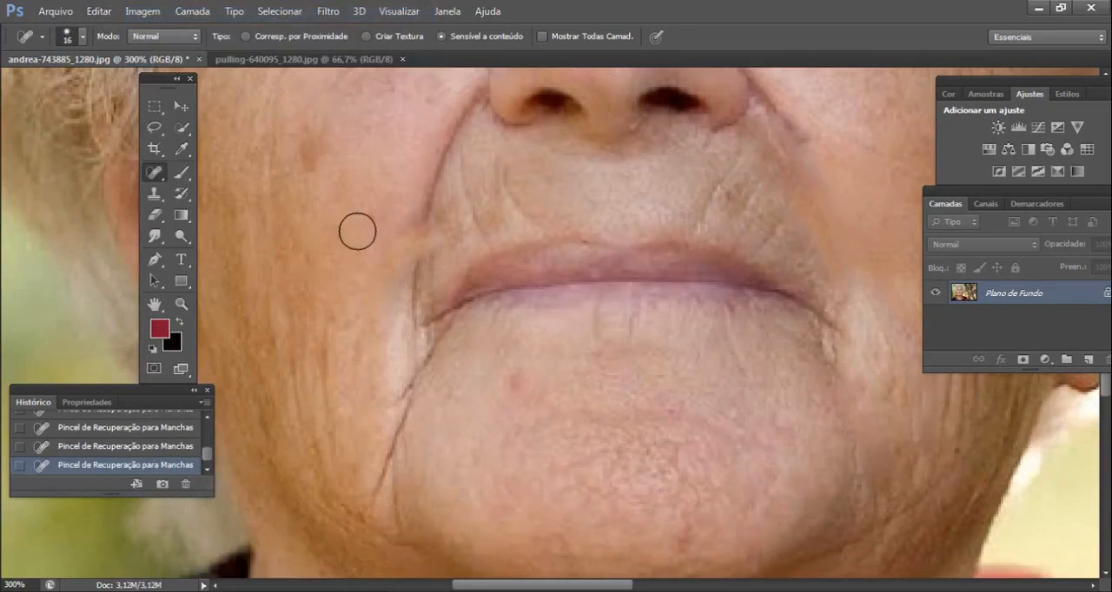
{"action": "left_click_drag", "start_coordinate": [379, 472], "coordinate": [417, 374]}
- Set the Spot Healing Brush to Clarear mode and 5 px, and heal the lower part of the left-hand chin crease
{"action": "left_click", "coordinate": [153, 37]}
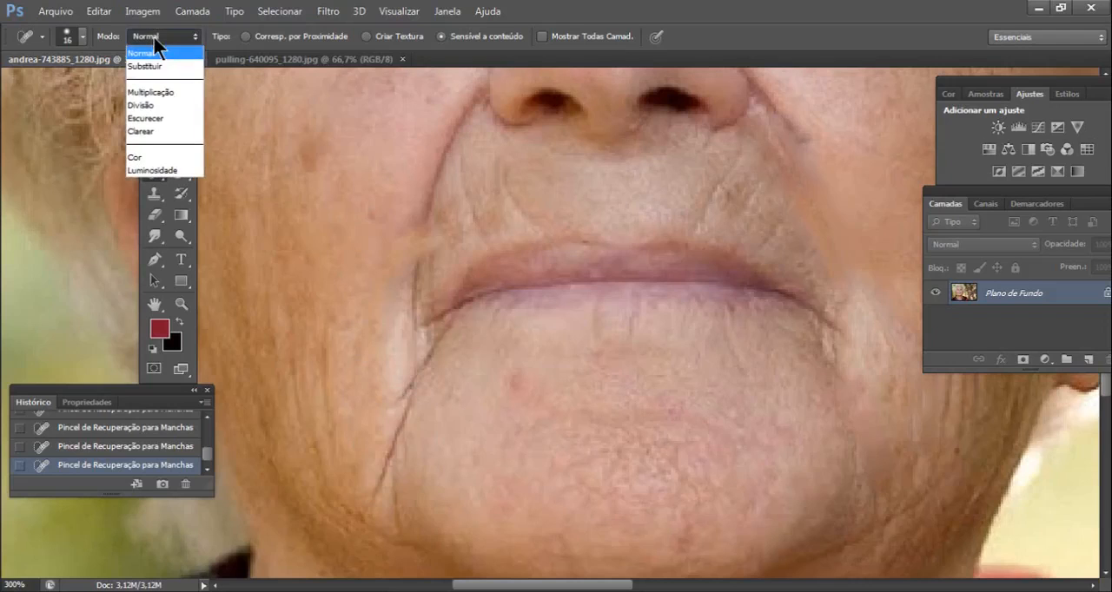
{"action": "left_click", "coordinate": [157, 131]}
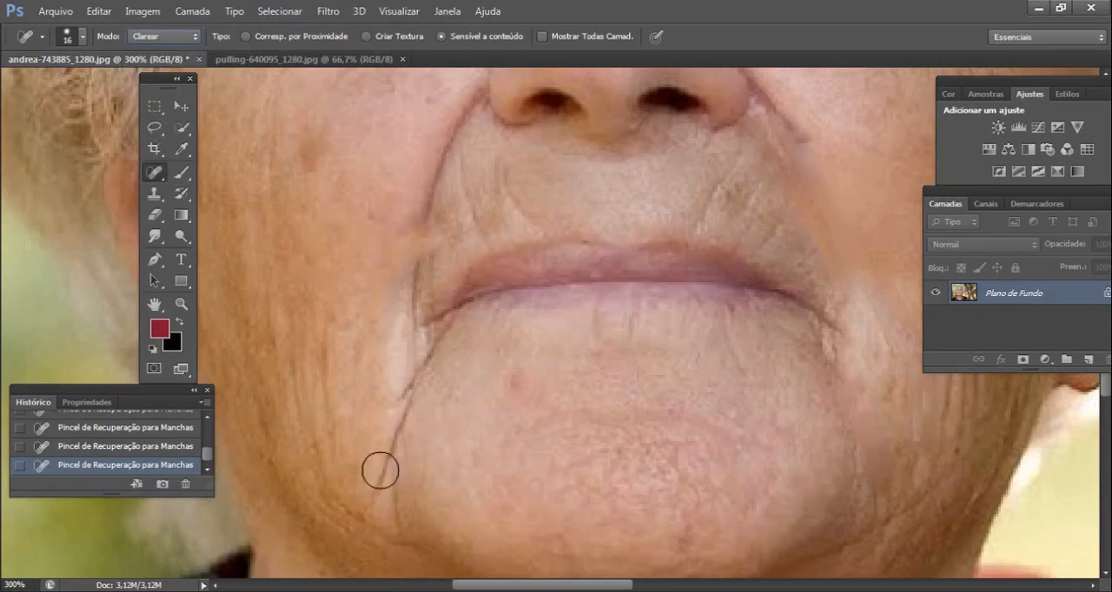
{"action": "left_click", "coordinate": [83, 37]}
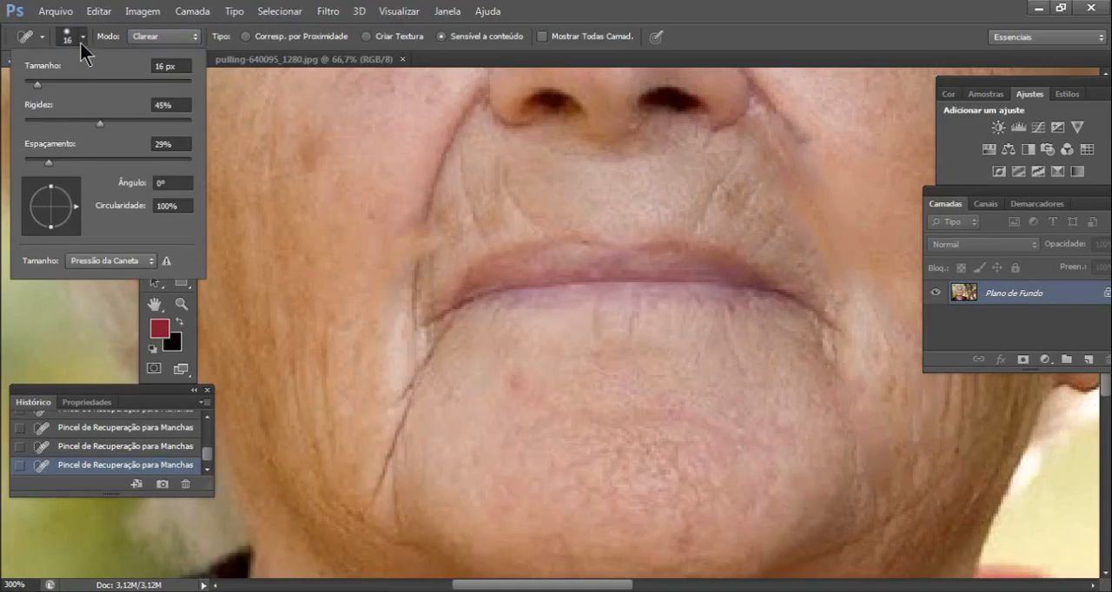
{"action": "left_click", "coordinate": [31, 83]}
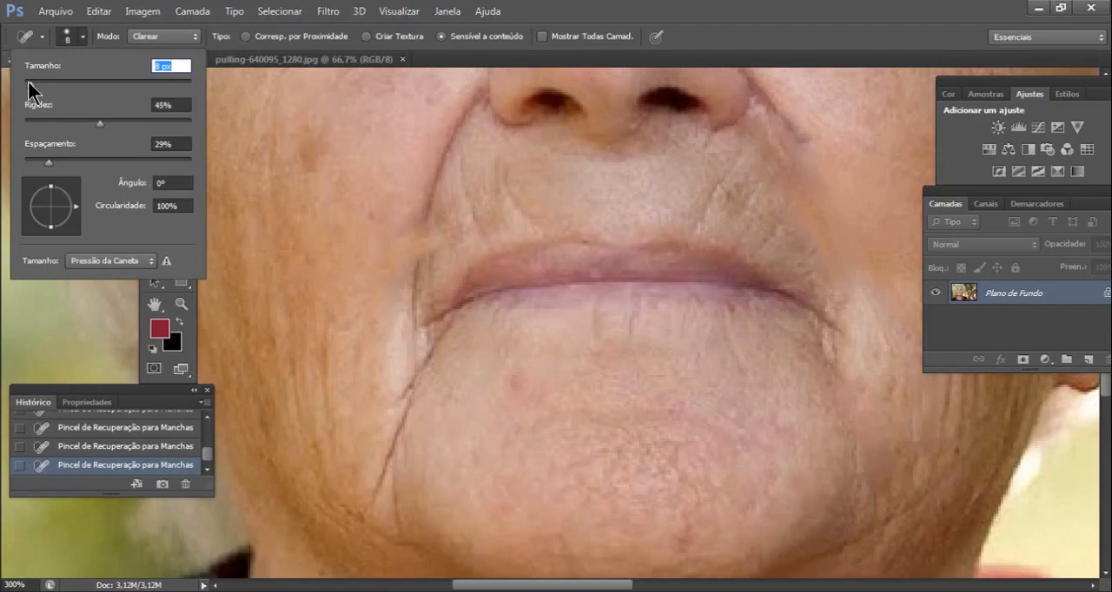
{"action": "left_click_drag", "start_coordinate": [27, 82], "coordinate": [25, 83]}
{"action": "left_click_drag", "start_coordinate": [372, 498], "coordinate": [405, 415]}
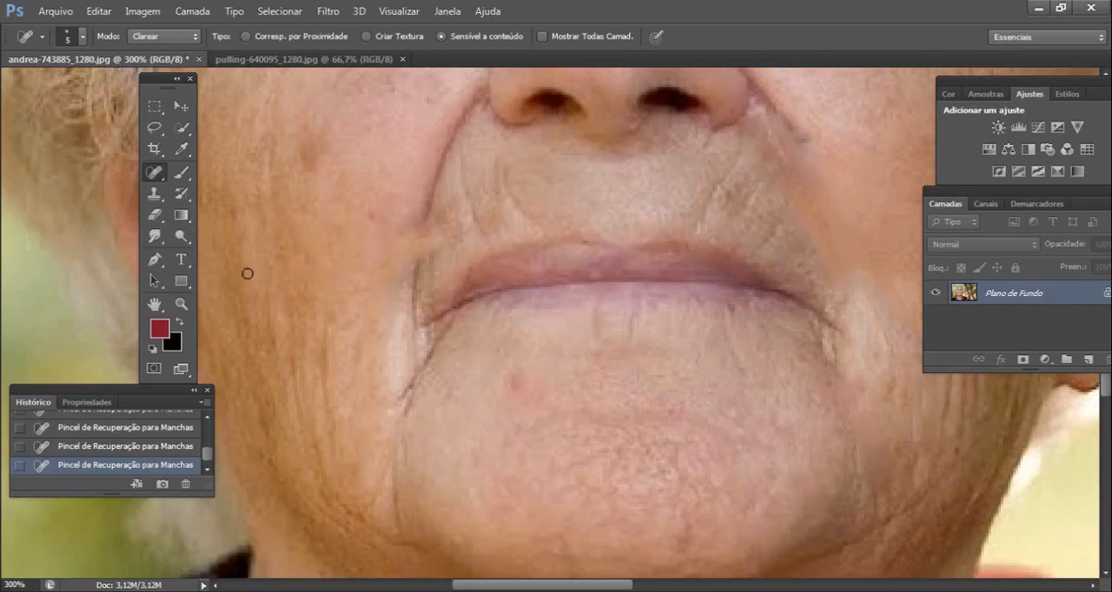
{"action": "left_click", "coordinate": [180, 303]}
{"action": "left_click_drag", "start_coordinate": [296, 253], "coordinate": [459, 328]}
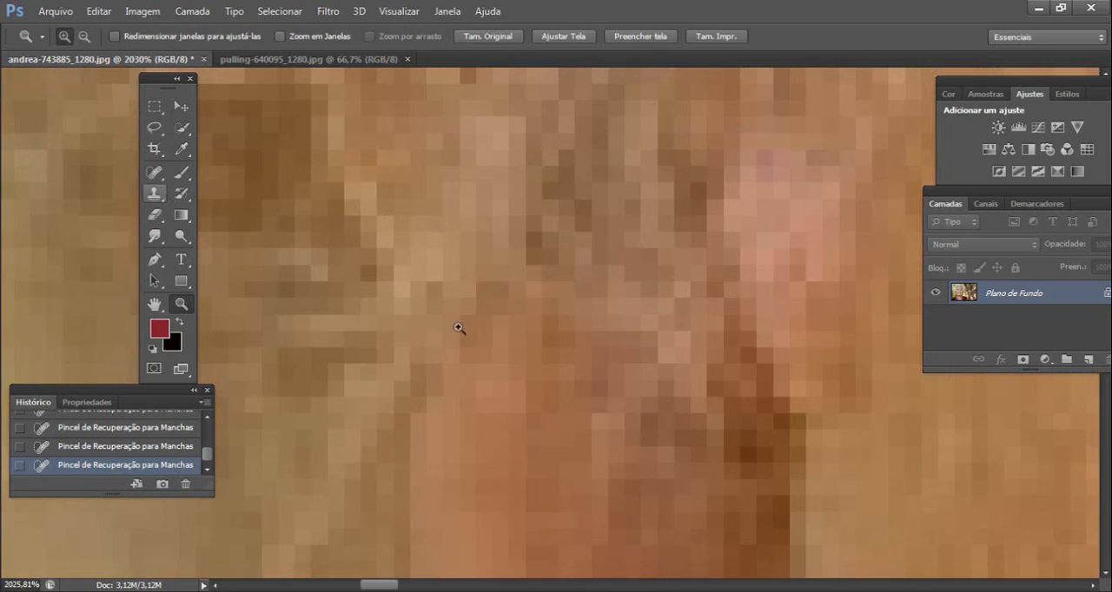
{"action": "left_click", "coordinate": [448, 265], "text": "alt"}
{"action": "left_click", "coordinate": [450, 278], "text": "alt"}
{"action": "left_click", "coordinate": [453, 291], "text": "alt"}
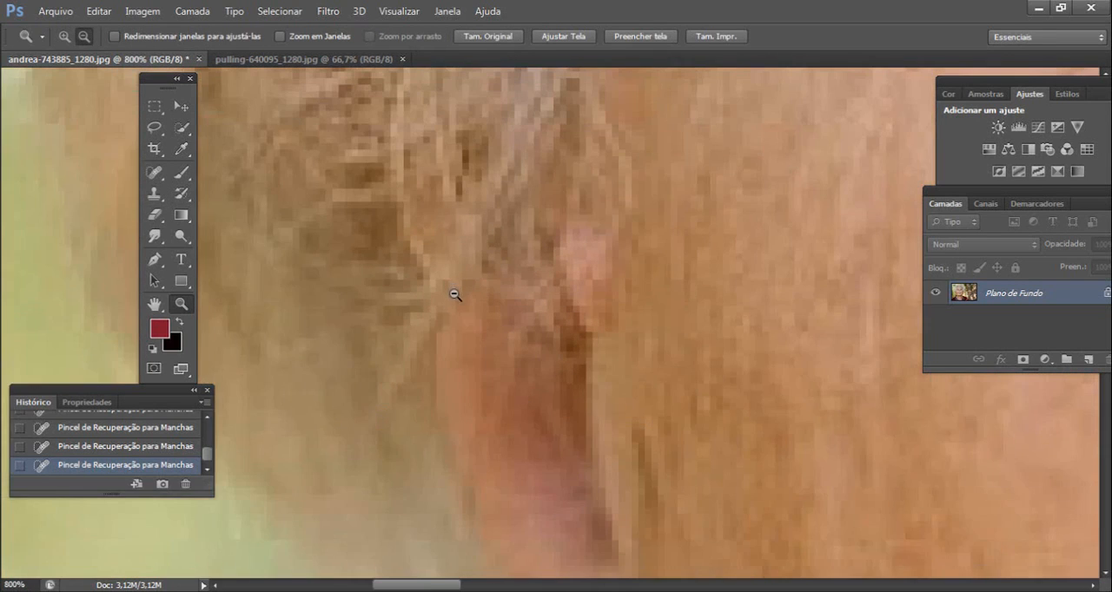
{"action": "left_click", "coordinate": [453, 292], "text": "alt"}
{"action": "left_click", "coordinate": [442, 293], "text": "alt"}
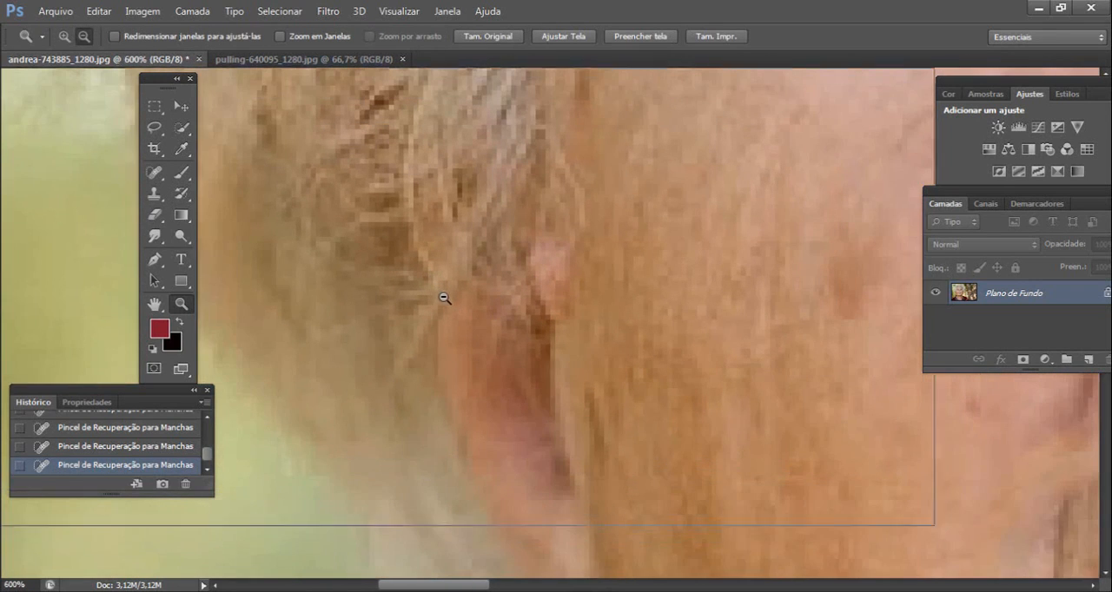
{"action": "left_click", "coordinate": [444, 298], "text": "alt"}
{"action": "left_click", "coordinate": [447, 308], "text": "alt"}
{"action": "left_click", "coordinate": [467, 330], "text": "alt"}
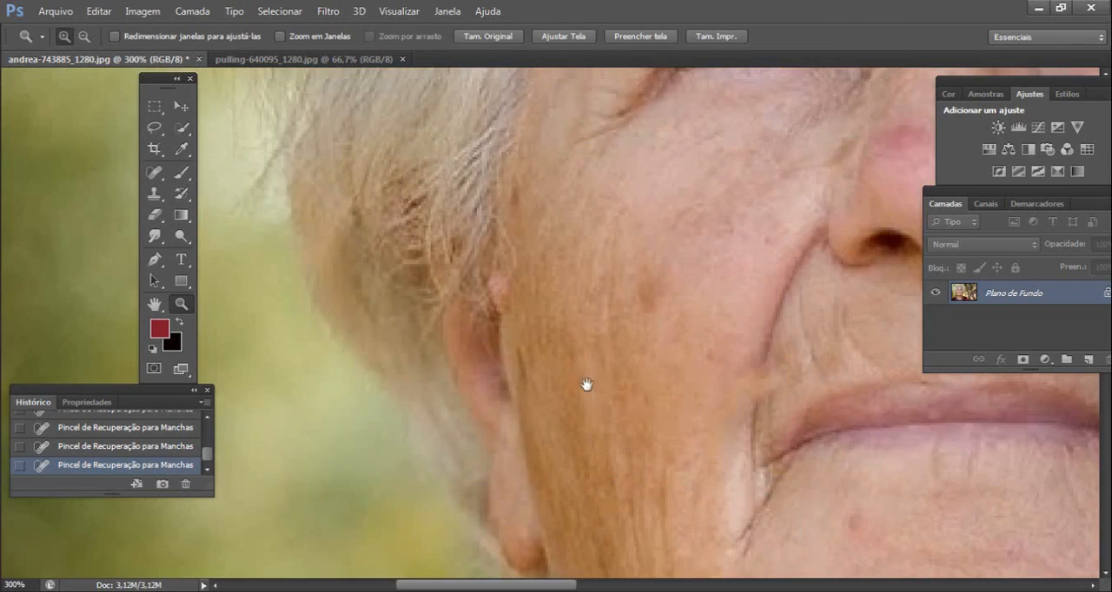
- Heal the remaining crease from the left side of the chin up to the mouth corner
{"action": "left_click_drag", "start_coordinate": [586, 385], "coordinate": [384, 281]}
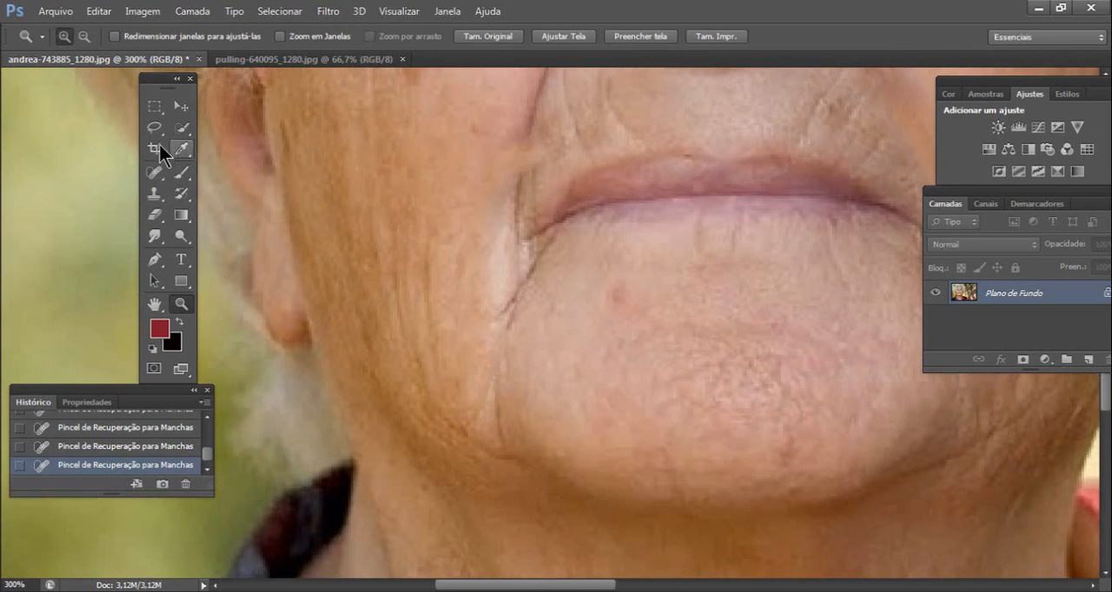
{"action": "left_click", "coordinate": [152, 178]}
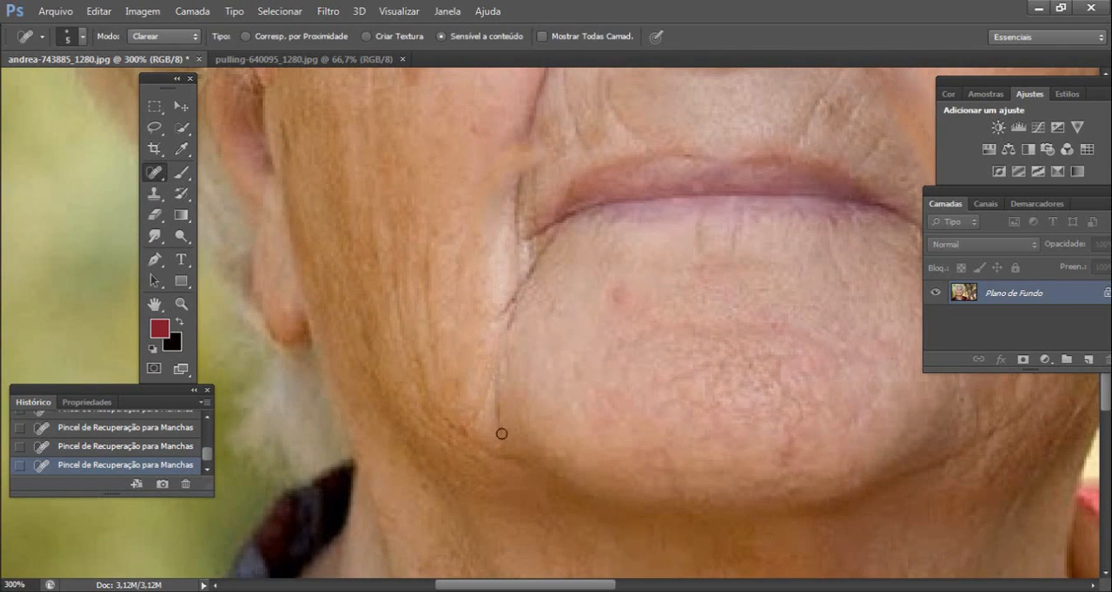
{"action": "left_click_drag", "start_coordinate": [499, 434], "coordinate": [497, 406]}
{"action": "mouse_move", "coordinate": [501, 316]}
{"action": "left_mouse_down"}
{"action": "mouse_move", "coordinate": [552, 244]}
{"action": "mouse_move", "coordinate": [542, 357]}
{"action": "mouse_move", "coordinate": [524, 338]}
{"action": "mouse_move", "coordinate": [543, 221]}
{"action": "left_mouse_up"}
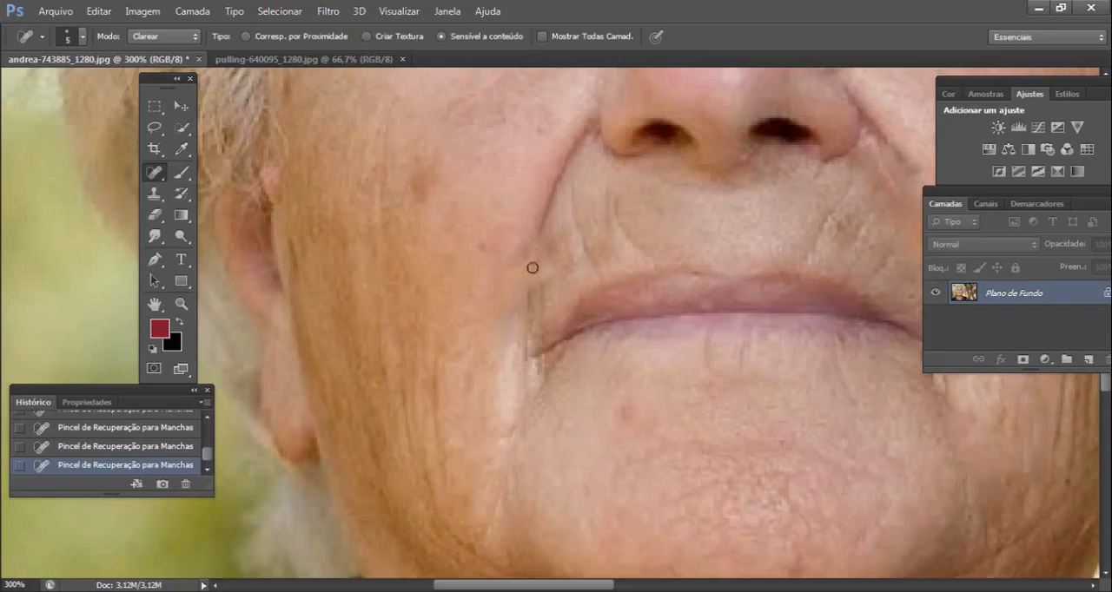
- Enlarge the healing brush to 14 px and remove the fold between the left-hand mouth corner and the nostril
{"action": "left_click", "coordinate": [76, 43]}
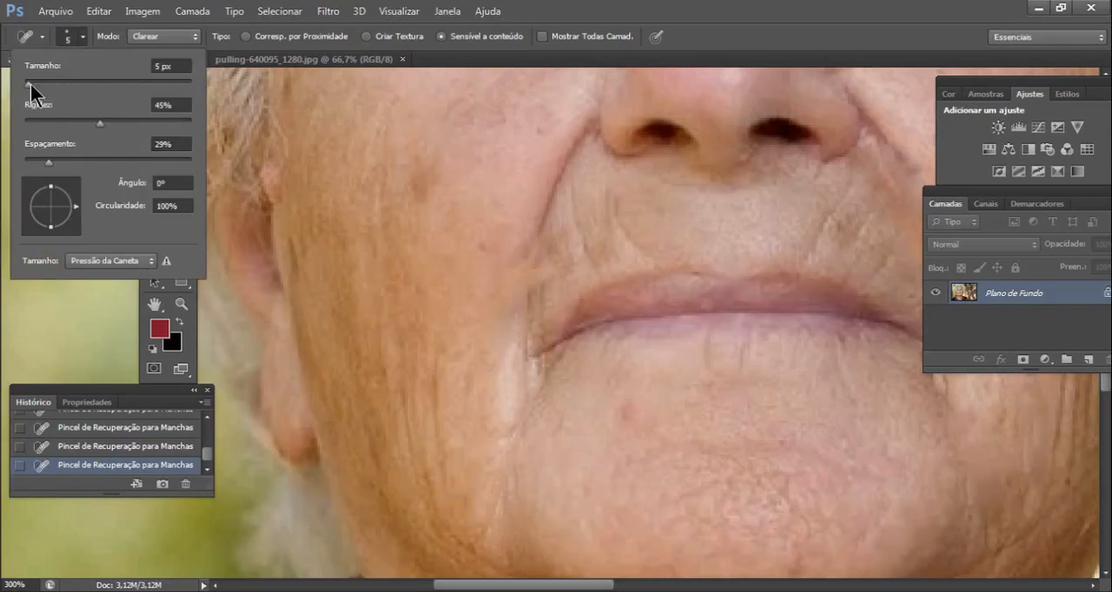
{"action": "left_click_drag", "start_coordinate": [30, 87], "coordinate": [37, 86]}
{"action": "mouse_move", "coordinate": [523, 266]}
{"action": "left_mouse_down"}
{"action": "mouse_move", "coordinate": [540, 211]}
{"action": "mouse_move", "coordinate": [582, 161]}
{"action": "mouse_move", "coordinate": [584, 124]}
{"action": "left_mouse_up"}
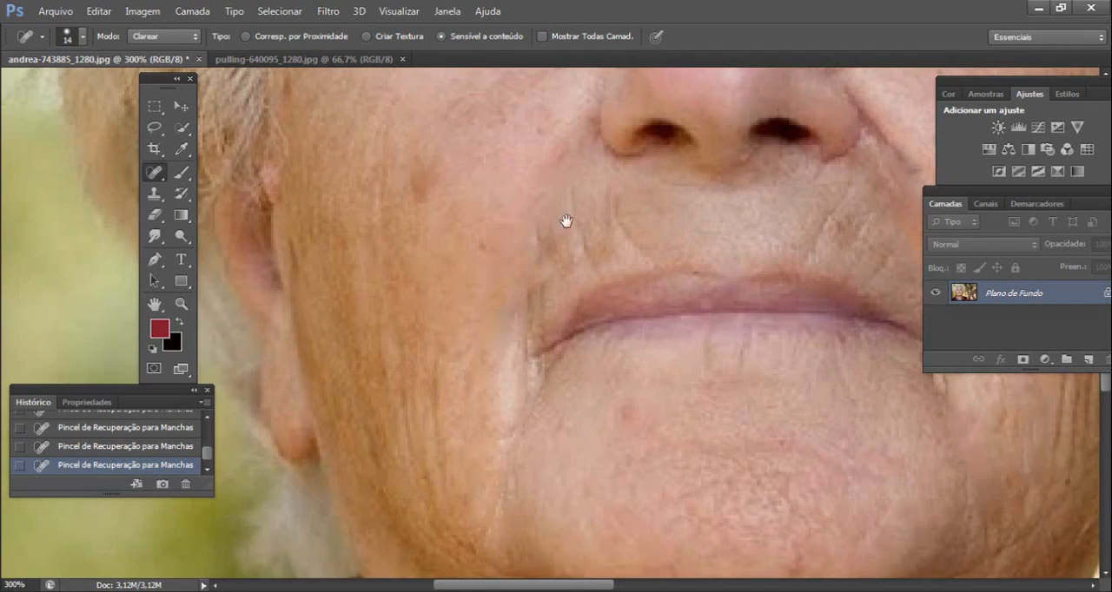
- Examine the retouched mouth and chin area, with the whole face viewed at 100%
{"action": "left_click_drag", "start_coordinate": [671, 240], "coordinate": [615, 293]}
{"action": "left_click_drag", "start_coordinate": [394, 453], "coordinate": [458, 274]}
{"action": "left_click", "coordinate": [181, 303]}
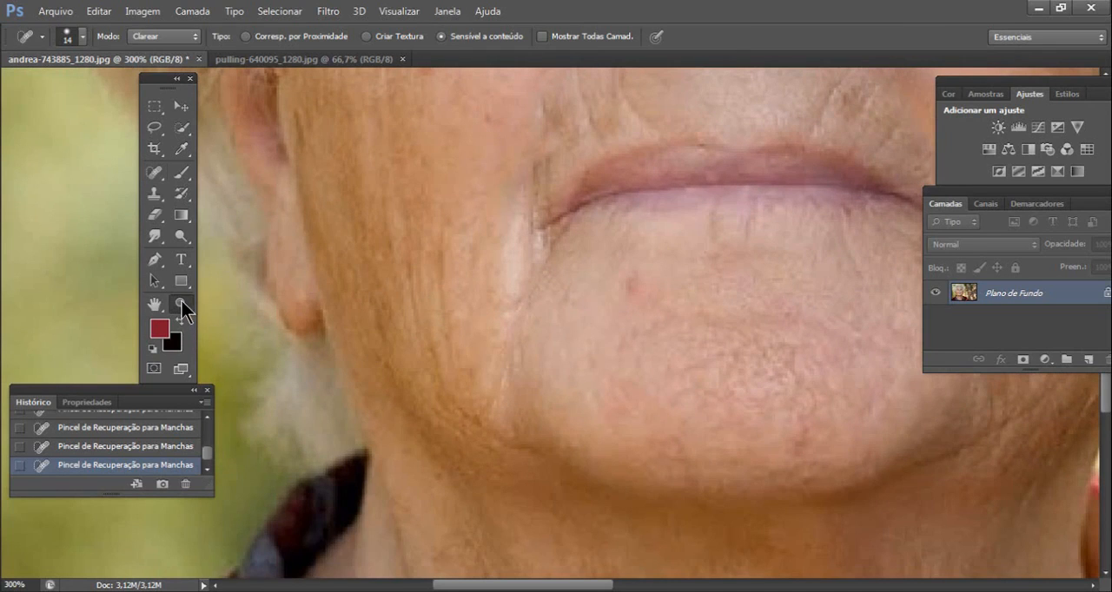
{"action": "left_click", "coordinate": [443, 251], "text": "alt"}
{"action": "left_click", "coordinate": [492, 259], "text": "alt"}
{"action": "left_click_drag", "start_coordinate": [568, 244], "coordinate": [542, 351]}
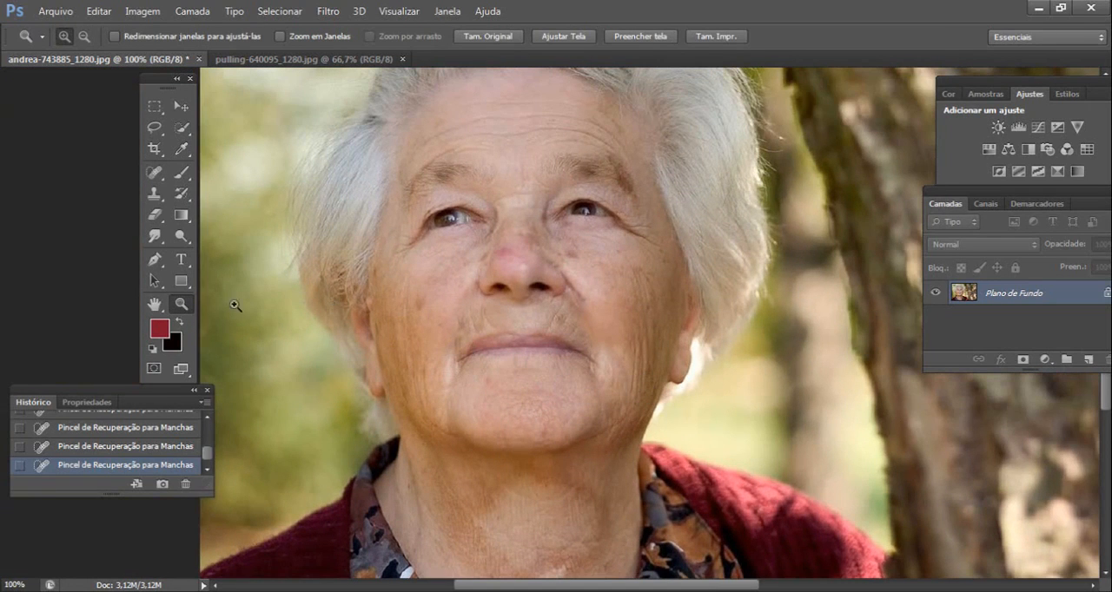
{"action": "left_click", "coordinate": [154, 172]}
{"action": "left_click_drag", "start_coordinate": [501, 192], "coordinate": [517, 261]}
- Heal the wrinkles above the left-hand eyebrow and across the left part of the forehead
{"action": "left_click", "coordinate": [187, 302]}
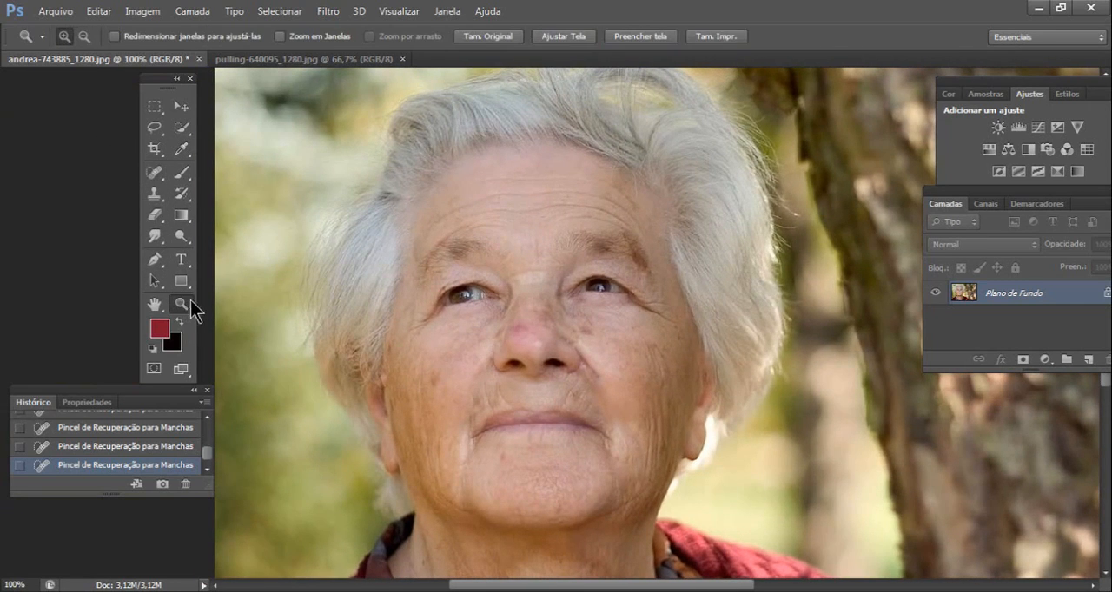
{"action": "left_click_drag", "start_coordinate": [391, 137], "coordinate": [728, 303]}
{"action": "left_click_drag", "start_coordinate": [198, 274], "coordinate": [323, 246]}
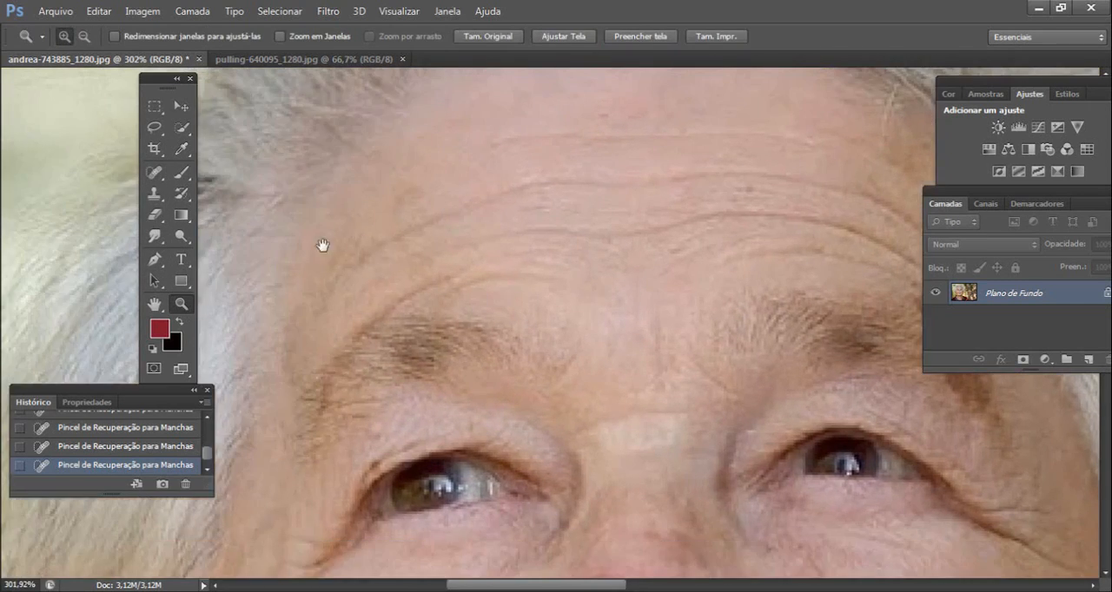
{"action": "left_click", "coordinate": [159, 178]}
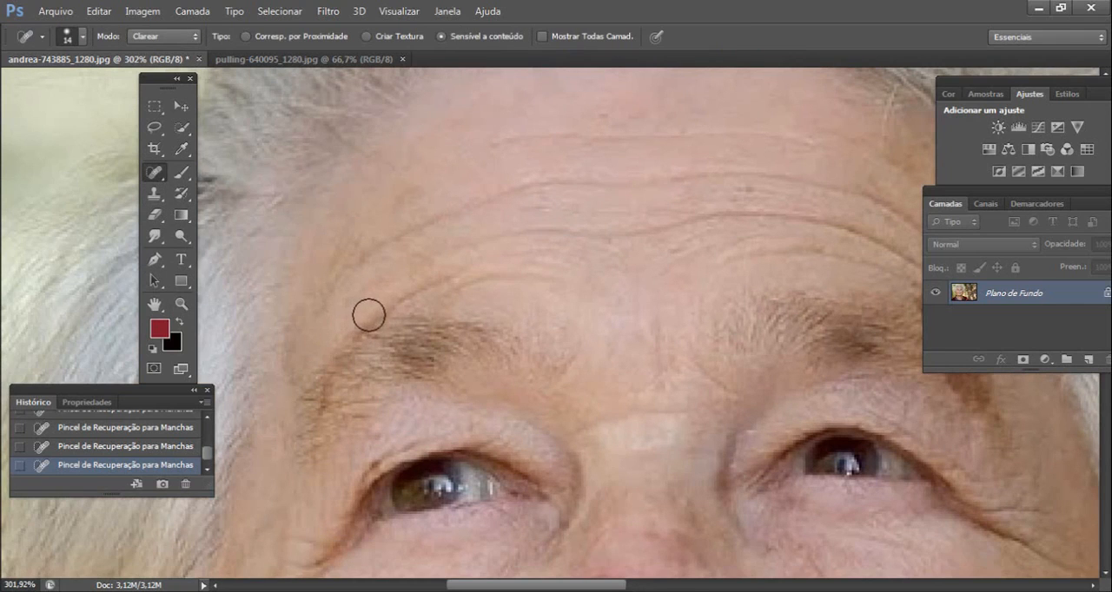
{"action": "mouse_move", "coordinate": [364, 314]}
{"action": "left_mouse_down"}
{"action": "mouse_move", "coordinate": [399, 297]}
{"action": "mouse_move", "coordinate": [489, 281]}
{"action": "left_mouse_up"}
{"action": "mouse_move", "coordinate": [363, 260]}
{"action": "left_mouse_down"}
{"action": "mouse_move", "coordinate": [393, 230]}
{"action": "mouse_move", "coordinate": [577, 180]}
{"action": "left_mouse_up"}
- Heal the long horizontal wrinkles across the middle, right and upper parts of the forehead
{"action": "mouse_move", "coordinate": [502, 230]}
{"action": "left_mouse_down"}
{"action": "mouse_move", "coordinate": [684, 230]}
{"action": "mouse_move", "coordinate": [630, 258]}
{"action": "mouse_move", "coordinate": [730, 260]}
{"action": "left_mouse_up"}
{"action": "left_click_drag", "start_coordinate": [462, 231], "coordinate": [708, 222]}
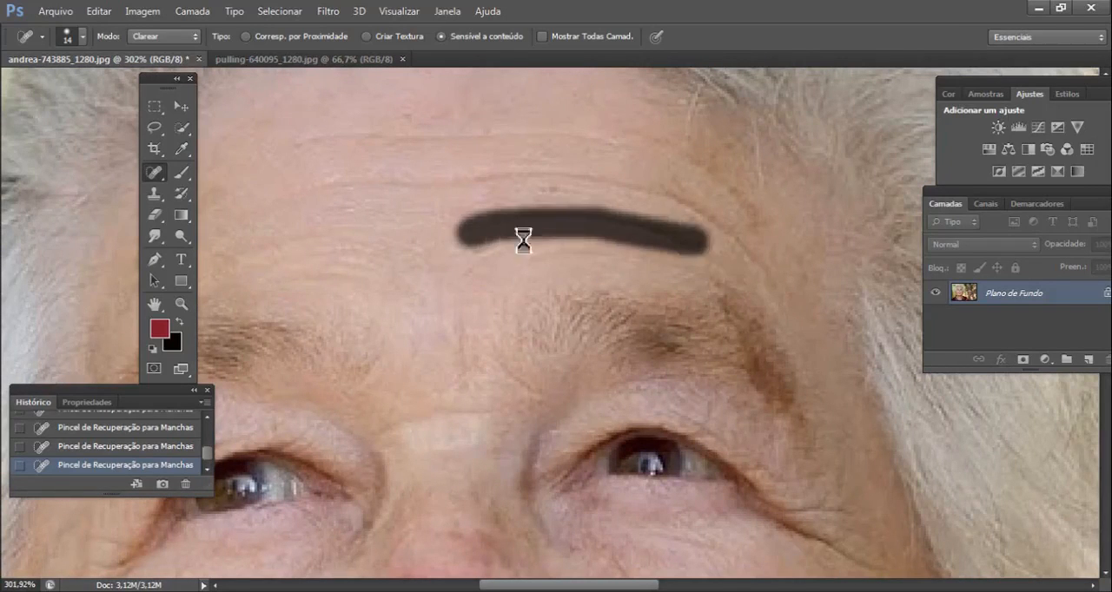
{"action": "mouse_move", "coordinate": [309, 184]}
{"action": "left_mouse_down"}
{"action": "mouse_move", "coordinate": [593, 183]}
{"action": "mouse_move", "coordinate": [668, 199]}
{"action": "mouse_move", "coordinate": [745, 249]}
{"action": "left_mouse_up"}
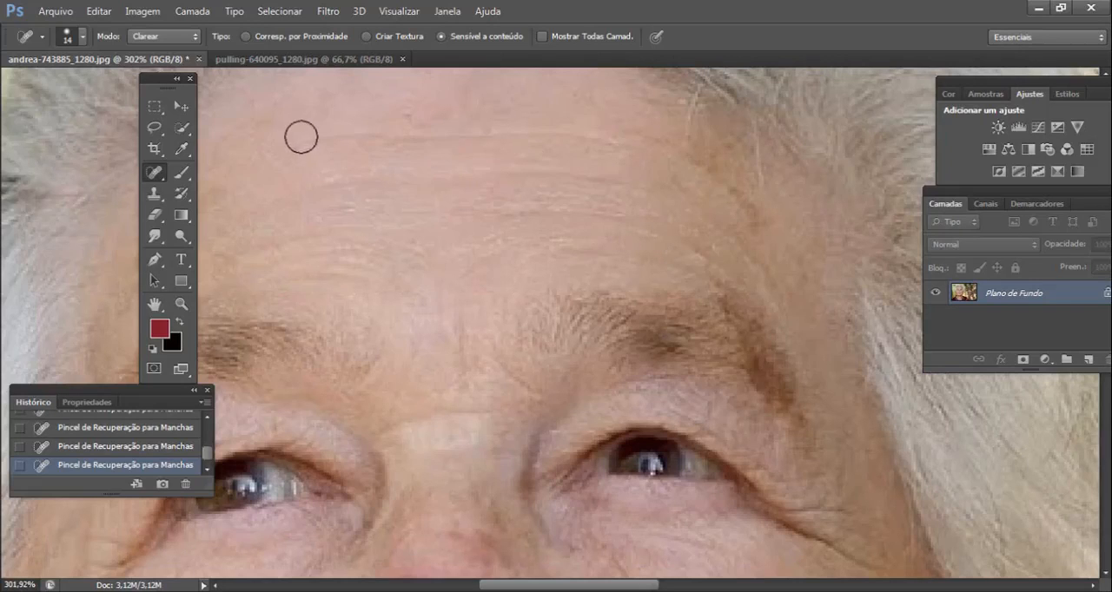
{"action": "mouse_move", "coordinate": [301, 135]}
{"action": "left_mouse_down"}
{"action": "mouse_move", "coordinate": [614, 153]}
{"action": "mouse_move", "coordinate": [706, 177]}
{"action": "left_mouse_up"}
- Switch the healing brush mode to Normal and smooth the remaining fine lines in the middle of the forehead
{"action": "key", "text": "space"}
{"action": "mouse_move", "coordinate": [658, 354]}
{"action": "left_mouse_down"}
{"action": "mouse_move", "coordinate": [634, 216]}
{"action": "mouse_move", "coordinate": [674, 374]}
{"action": "left_mouse_up"}
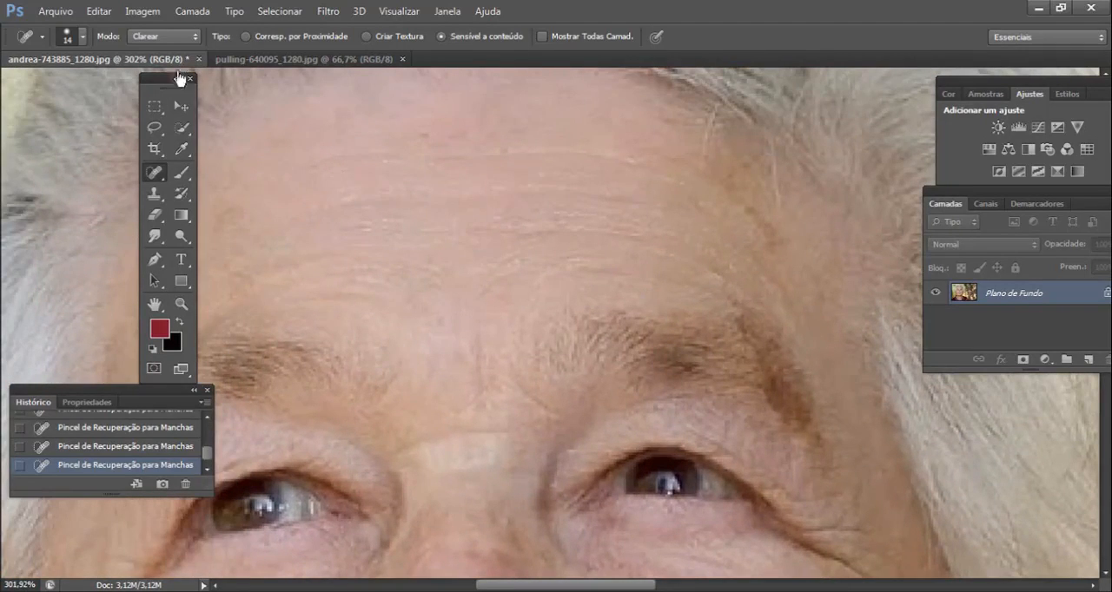
{"action": "left_click", "coordinate": [169, 37]}
{"action": "left_click", "coordinate": [142, 54]}
{"action": "left_click_drag", "start_coordinate": [504, 237], "coordinate": [655, 235]}
{"action": "left_click_drag", "start_coordinate": [479, 221], "coordinate": [649, 203]}
{"action": "left_click_drag", "start_coordinate": [604, 350], "coordinate": [602, 235]}
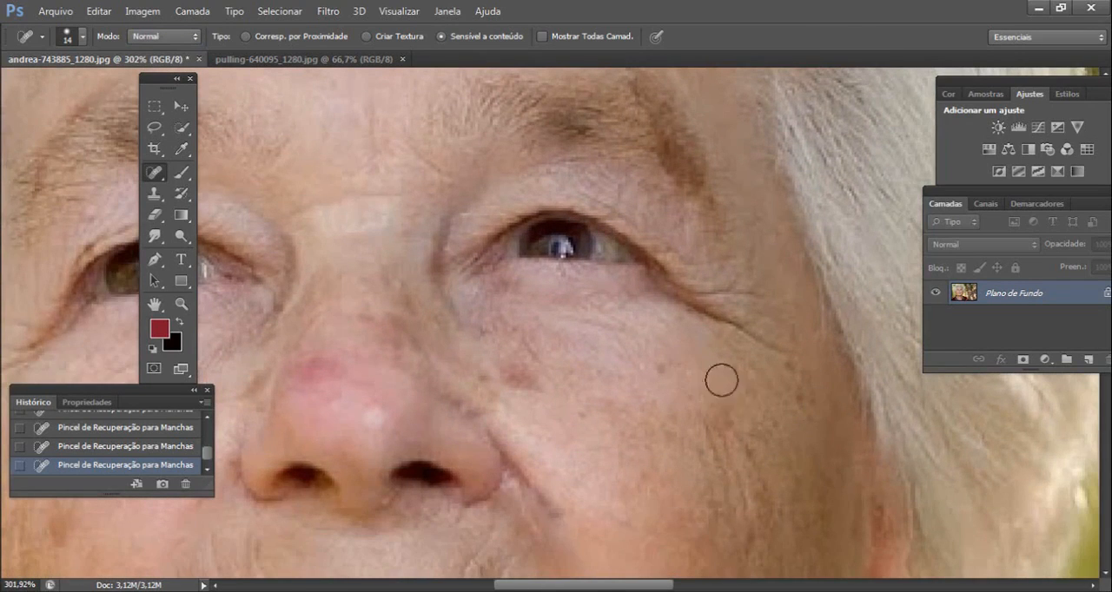
- Heal the vertical wrinkles running down the right-hand cheek beside the mouth with the Spot Healing Brush
{"action": "mouse_move", "coordinate": [722, 379]}
{"action": "left_mouse_down"}
{"action": "mouse_move", "coordinate": [636, 291]}
{"action": "mouse_move", "coordinate": [614, 348]}
{"action": "mouse_move", "coordinate": [641, 447]}
{"action": "left_mouse_up"}
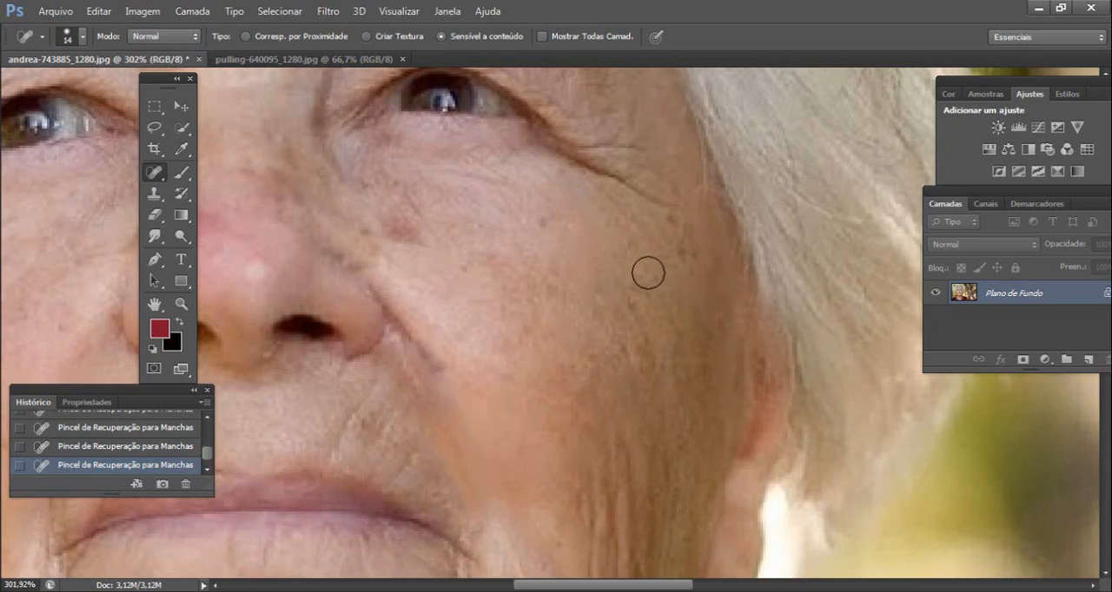
{"action": "scroll", "coordinate": [590, 258], "scroll_direction": "down", "scroll_amount": 5}
{"action": "mouse_move", "coordinate": [613, 194]}
{"action": "left_mouse_down"}
{"action": "mouse_move", "coordinate": [615, 442]}
{"action": "mouse_move", "coordinate": [551, 423]}
{"action": "left_mouse_up"}
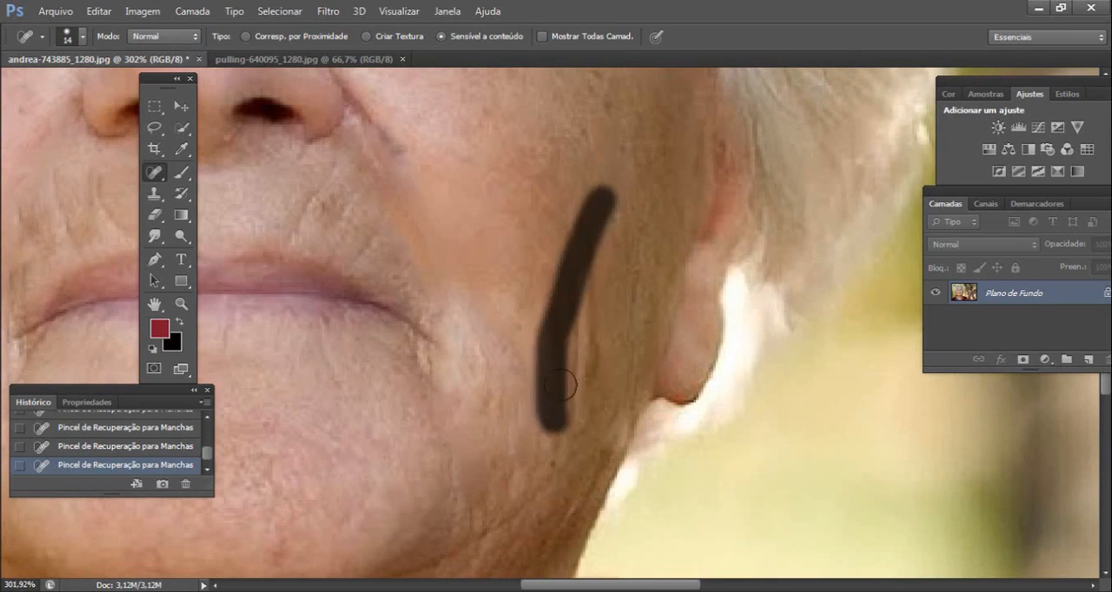
{"action": "left_click_drag", "start_coordinate": [572, 263], "coordinate": [577, 397]}
{"action": "left_click_drag", "start_coordinate": [607, 282], "coordinate": [592, 311]}
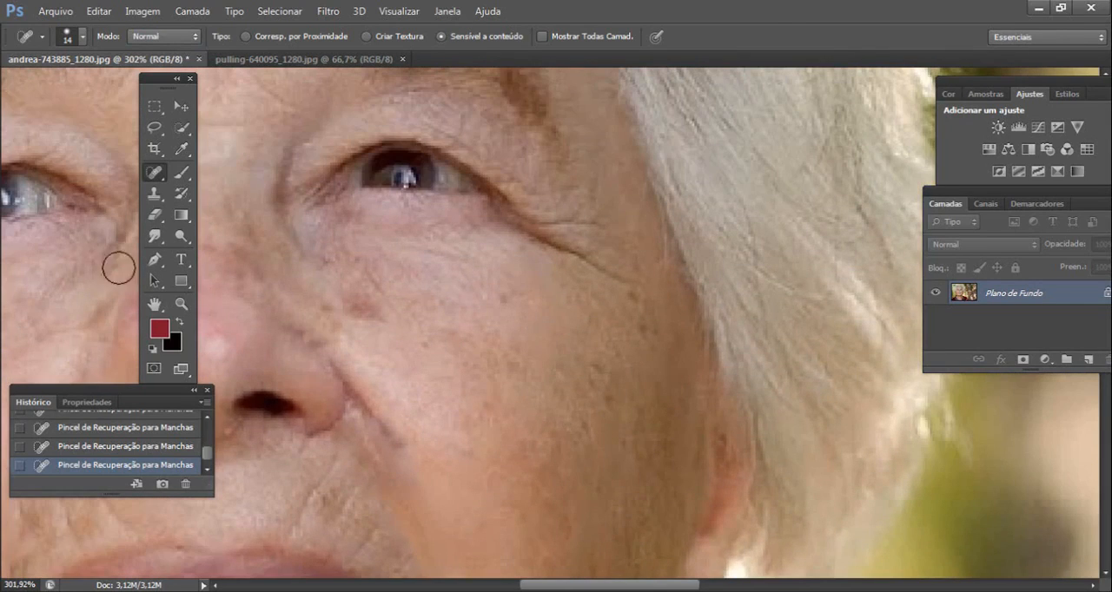
- Switch to the Patch tool and patch the crow's feet at the outer corner of the right-hand eye
{"action": "left_click_drag", "start_coordinate": [156, 166], "coordinate": [228, 201]}
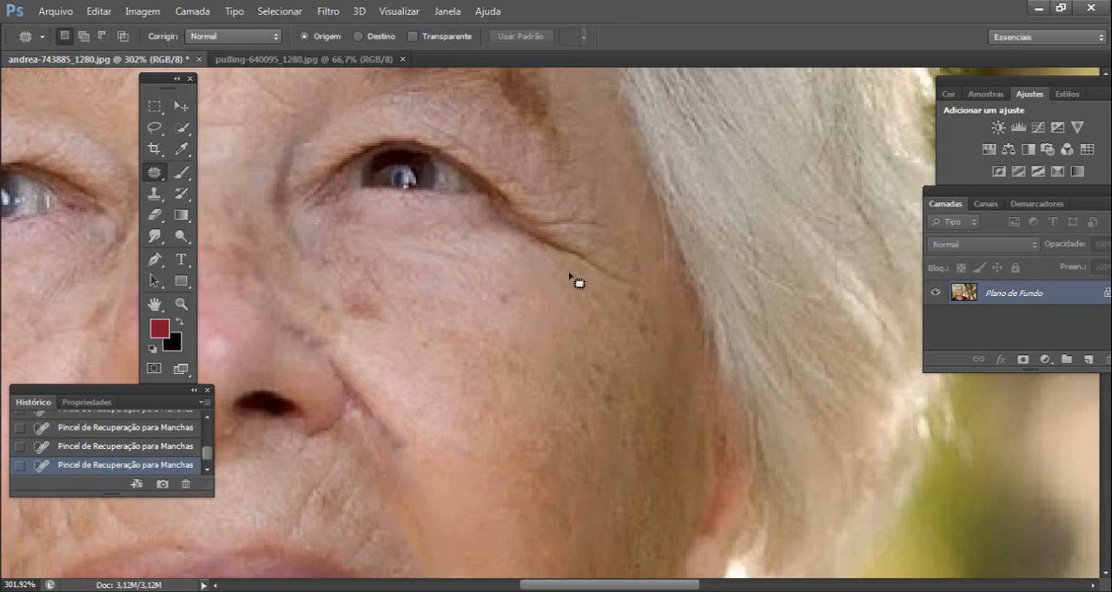
{"action": "left_click_drag", "start_coordinate": [556, 195], "coordinate": [553, 190]}
{"action": "left_click_drag", "start_coordinate": [560, 317], "coordinate": [487, 389]}
- Patch the crow's feet beside the left-hand eye and the wrinkles beneath it with smoother nearby skin
{"action": "left_click_drag", "start_coordinate": [409, 327], "coordinate": [954, 194]}
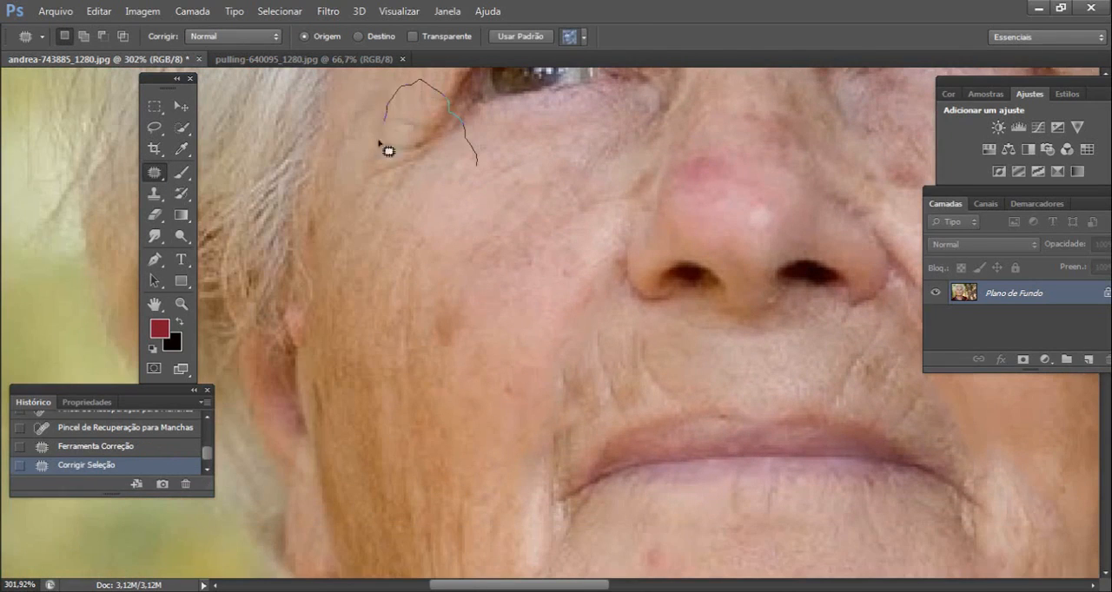
{"action": "mouse_move", "coordinate": [378, 141]}
{"action": "left_mouse_down"}
{"action": "mouse_move", "coordinate": [484, 196]}
{"action": "mouse_move", "coordinate": [479, 170]}
{"action": "left_mouse_up"}
{"action": "left_click_drag", "start_coordinate": [445, 171], "coordinate": [429, 238]}
{"action": "left_click_drag", "start_coordinate": [545, 326], "coordinate": [511, 235]}
{"action": "mouse_move", "coordinate": [549, 158]}
{"action": "left_mouse_down"}
{"action": "mouse_move", "coordinate": [482, 362]}
{"action": "mouse_move", "coordinate": [552, 236]}
{"action": "left_mouse_up"}
{"action": "mouse_move", "coordinate": [563, 192]}
{"action": "left_mouse_down"}
{"action": "mouse_move", "coordinate": [434, 271]}
{"action": "mouse_move", "coordinate": [443, 356]}
{"action": "left_mouse_up"}
{"action": "left_click_drag", "start_coordinate": [509, 305], "coordinate": [534, 372]}
- Patch the creased, spotted skin between the nose and the inner corner of the right-hand eye
{"action": "mouse_move", "coordinate": [746, 257]}
{"action": "left_mouse_down"}
{"action": "mouse_move", "coordinate": [451, 361]}
{"action": "mouse_move", "coordinate": [432, 284]}
{"action": "left_mouse_up"}
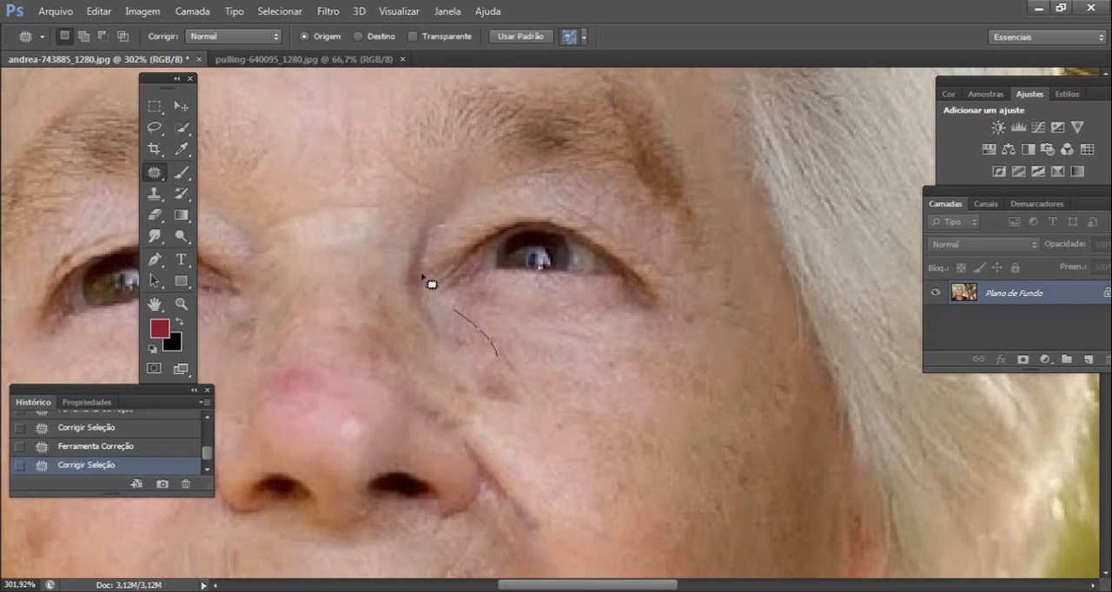
{"action": "mouse_move", "coordinate": [380, 225]}
{"action": "left_mouse_down"}
{"action": "mouse_move", "coordinate": [477, 382]}
{"action": "mouse_move", "coordinate": [498, 357]}
{"action": "left_mouse_up"}
{"action": "left_click_drag", "start_coordinate": [551, 412], "coordinate": [609, 214]}
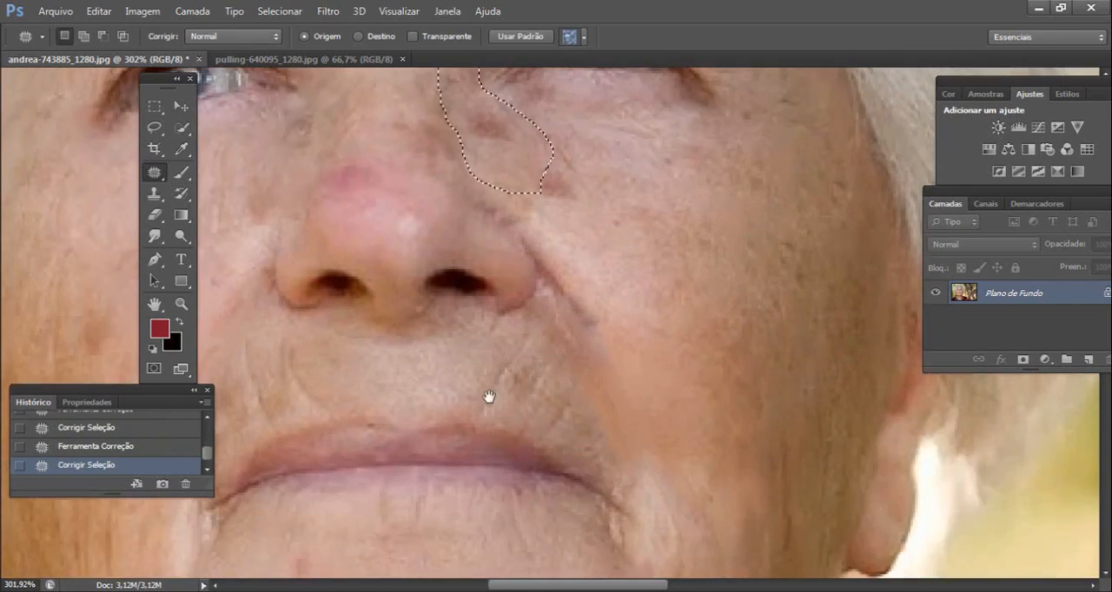
- Switch back to the Spot Healing Brush and clear the patch selection beside the nose
{"action": "left_click_drag", "start_coordinate": [489, 397], "coordinate": [608, 198]}
{"action": "left_click_drag", "start_coordinate": [350, 224], "coordinate": [376, 301]}
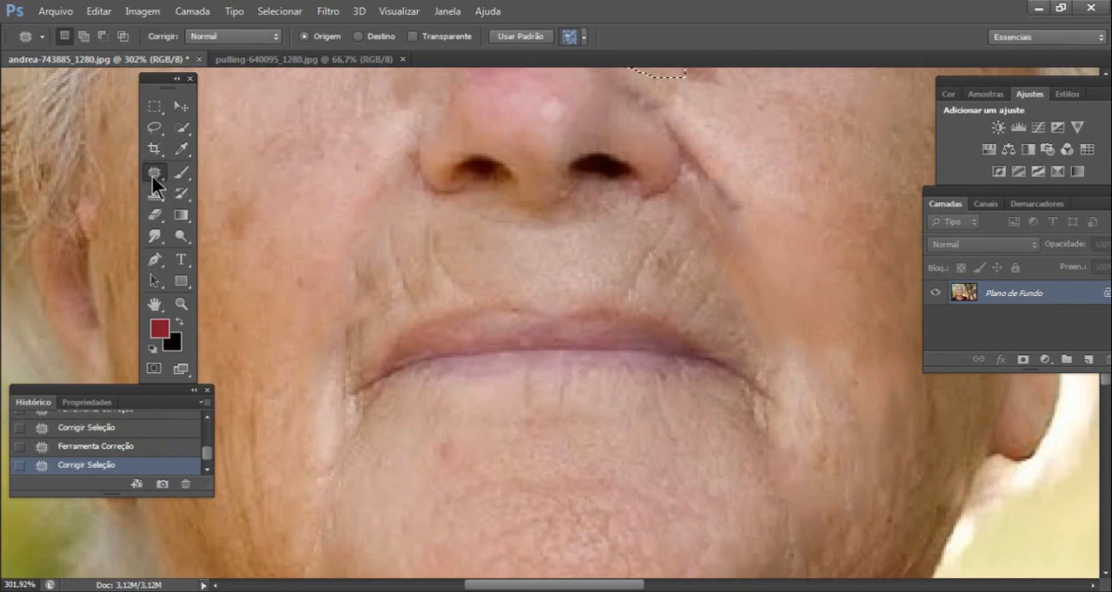
{"action": "right_click", "coordinate": [152, 177]}
{"action": "left_click", "coordinate": [247, 168]}
{"action": "left_click", "coordinate": [348, 321]}
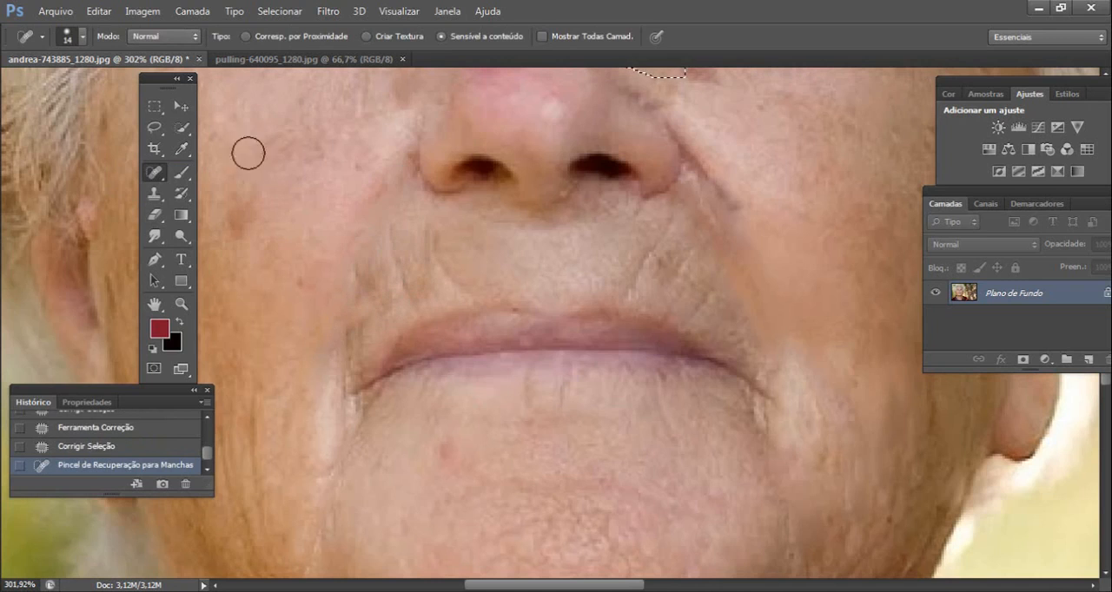
{"action": "left_click", "coordinate": [158, 111]}
{"action": "left_click", "coordinate": [265, 145]}
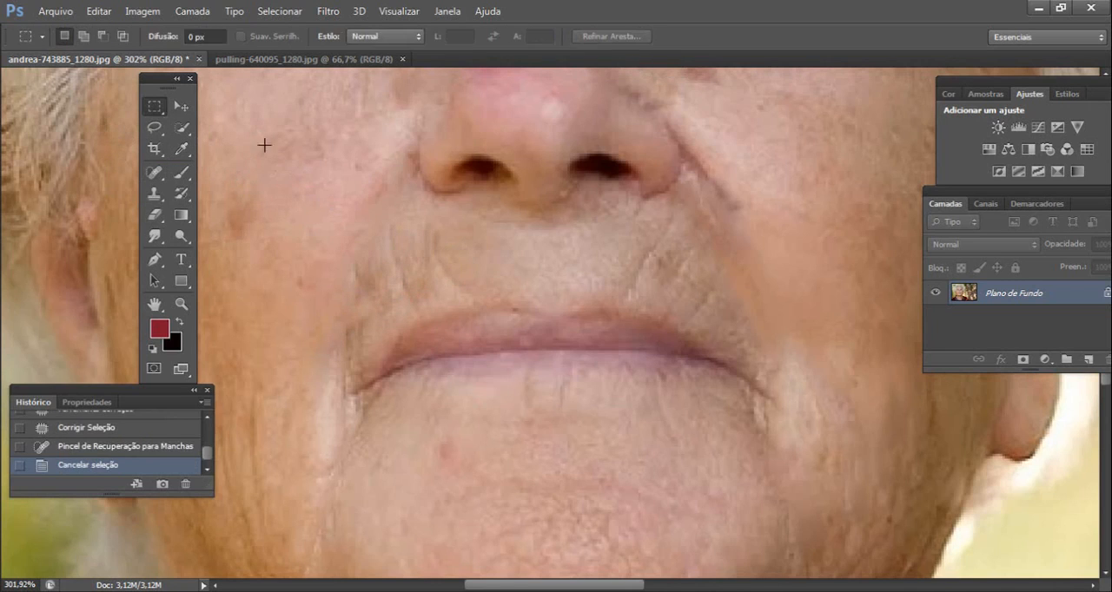
{"action": "left_click", "coordinate": [40, 39]}
{"action": "left_click", "coordinate": [248, 114]}
{"action": "left_click", "coordinate": [157, 173]}
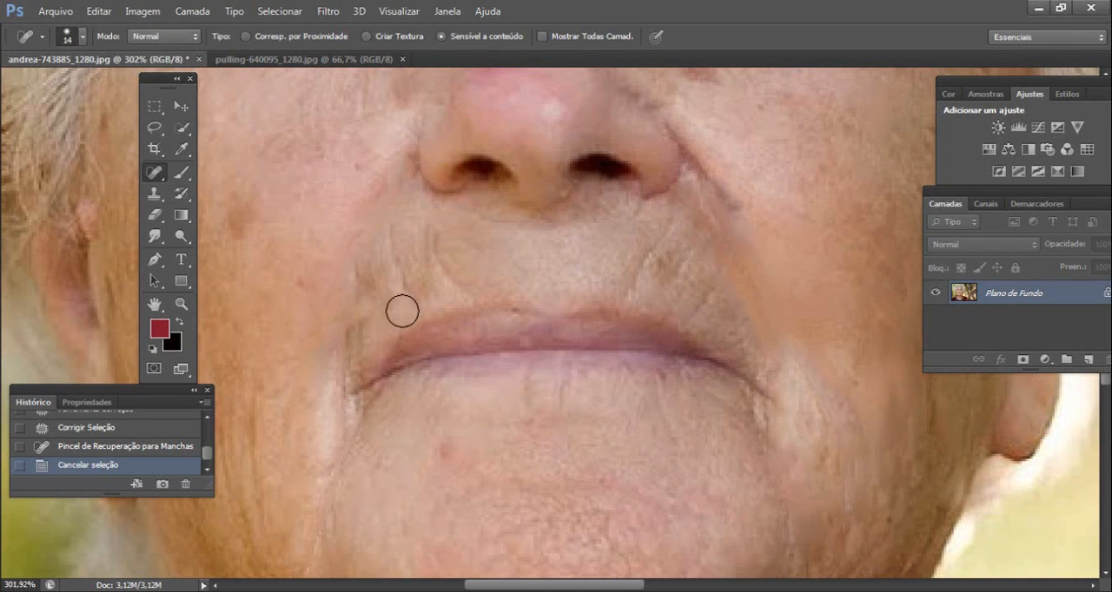
- Heal the vertical wrinkles above both sides of the upper lip and at the left-hand corner of the mouth
{"action": "mouse_move", "coordinate": [402, 310]}
{"action": "left_mouse_down"}
{"action": "mouse_move", "coordinate": [395, 275]}
{"action": "mouse_move", "coordinate": [427, 252]}
{"action": "left_mouse_up"}
{"action": "left_click_drag", "start_coordinate": [363, 305], "coordinate": [361, 277]}
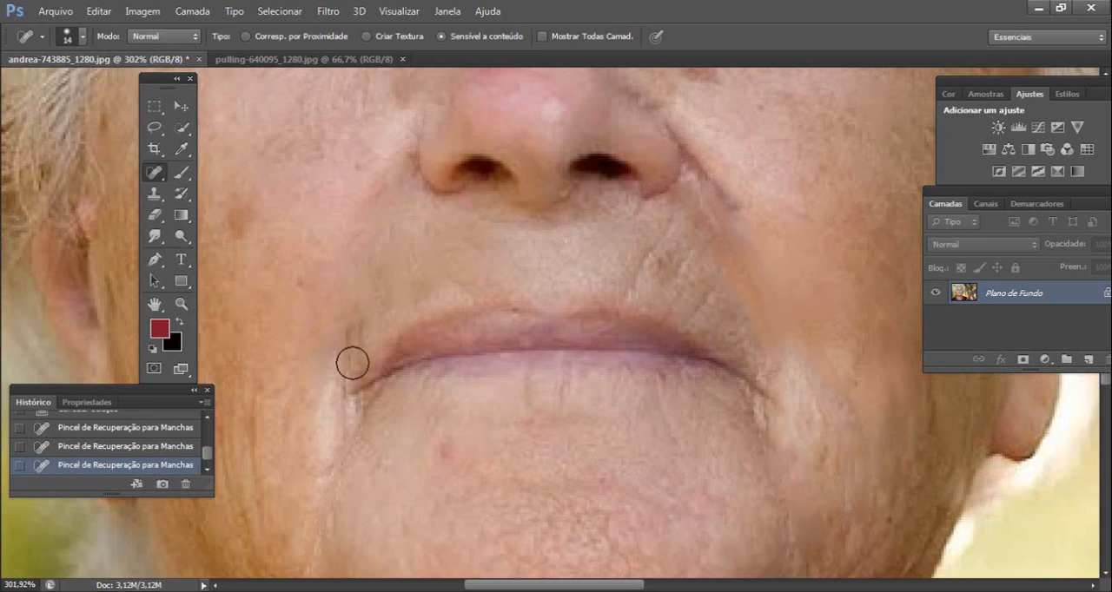
{"action": "left_click_drag", "start_coordinate": [352, 369], "coordinate": [351, 320]}
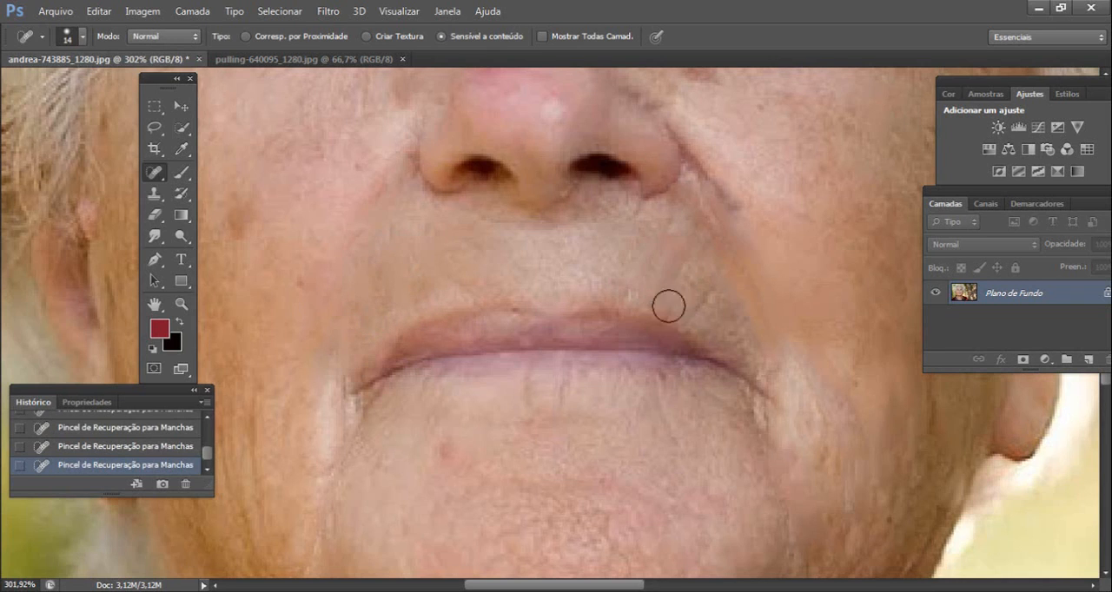
{"action": "mouse_move", "coordinate": [678, 301]}
{"action": "left_mouse_down"}
{"action": "mouse_move", "coordinate": [690, 269]}
{"action": "mouse_move", "coordinate": [719, 280]}
{"action": "left_mouse_up"}
- Heal the lines along the left-hand jaw and down the left-hand side of the neck
{"action": "mouse_move", "coordinate": [554, 563]}
{"action": "left_mouse_down"}
{"action": "mouse_move", "coordinate": [613, 378]}
{"action": "mouse_move", "coordinate": [516, 231]}
{"action": "left_mouse_up"}
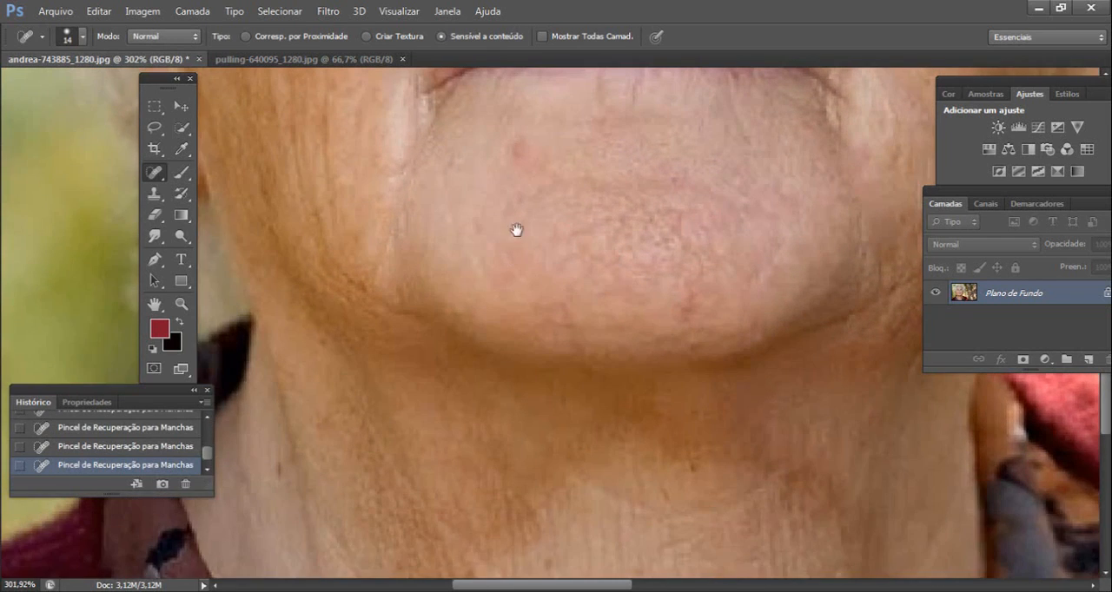
{"action": "left_click_drag", "start_coordinate": [320, 147], "coordinate": [350, 290]}
{"action": "left_click_drag", "start_coordinate": [396, 457], "coordinate": [396, 302]}
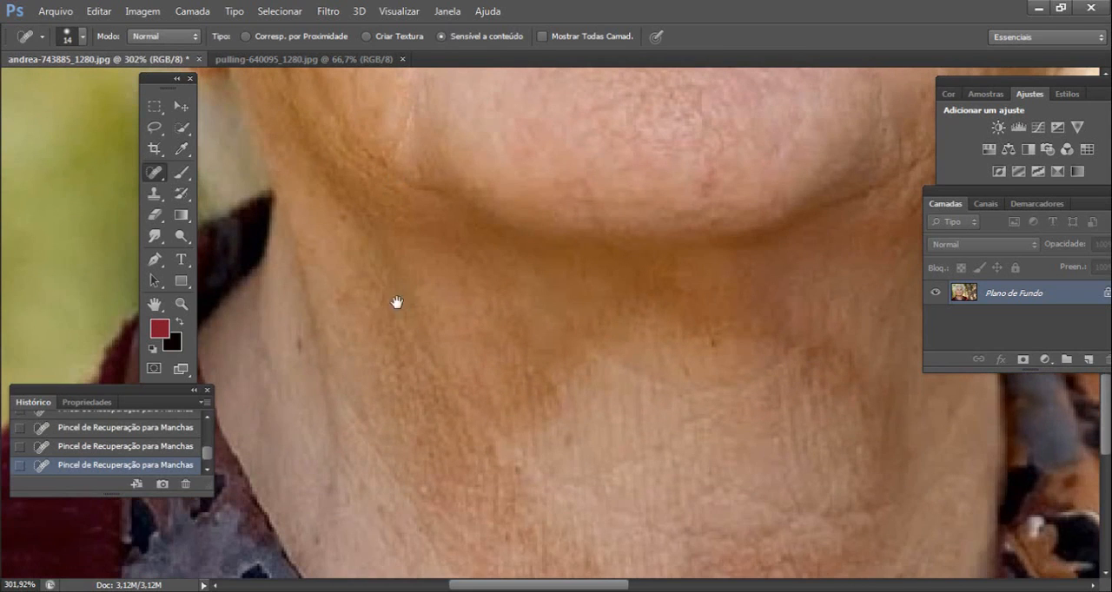
{"action": "left_click_drag", "start_coordinate": [302, 260], "coordinate": [327, 434]}
{"action": "left_click_drag", "start_coordinate": [294, 345], "coordinate": [354, 274]}
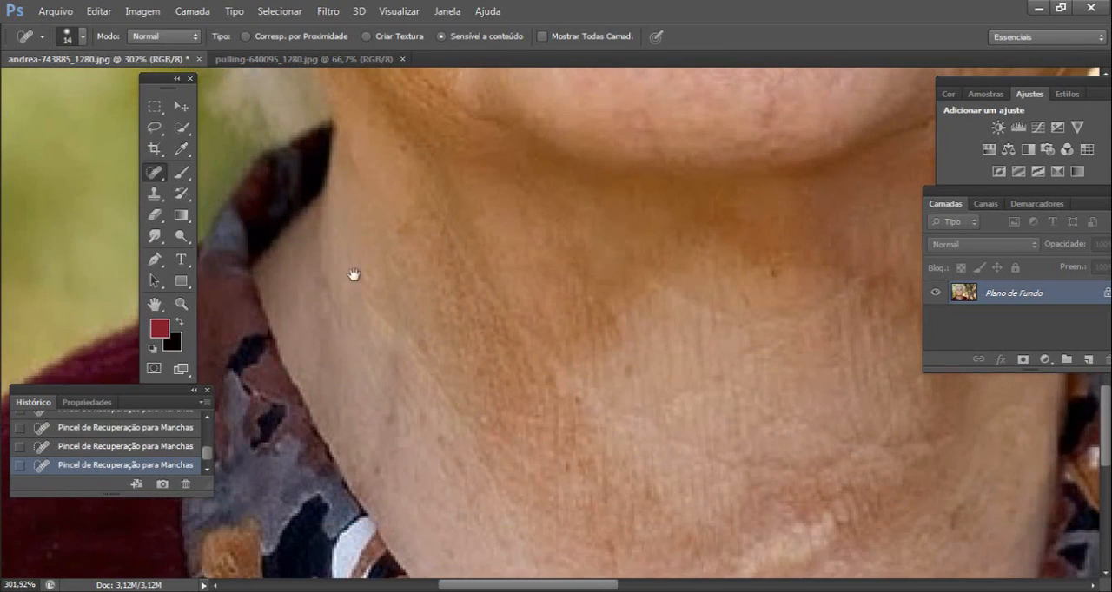
{"action": "left_click_drag", "start_coordinate": [322, 221], "coordinate": [301, 266]}
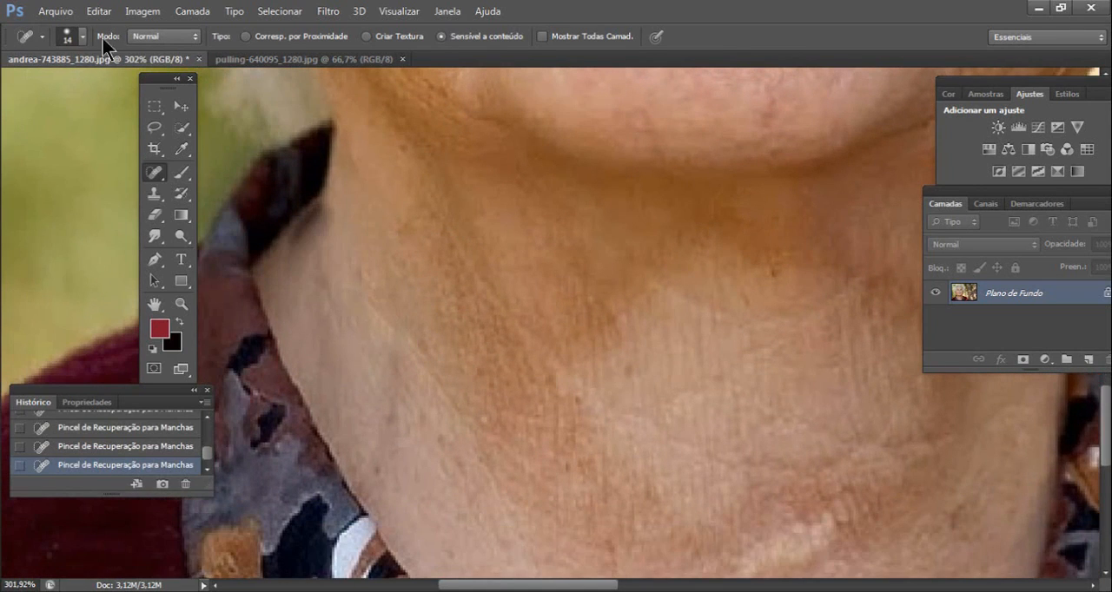
{"action": "left_click", "coordinate": [111, 15]}
{"action": "left_click", "coordinate": [136, 15]}
- Switch to the Patch tool and patch the wrinkled skin in the middle of the neck below the chin
{"action": "mouse_move", "coordinate": [864, 338]}
{"action": "left_mouse_down"}
{"action": "mouse_move", "coordinate": [634, 348]}
{"action": "mouse_move", "coordinate": [534, 378]}
{"action": "left_mouse_up"}
{"action": "mouse_move", "coordinate": [548, 426]}
{"action": "left_mouse_down"}
{"action": "mouse_move", "coordinate": [718, 266]}
{"action": "mouse_move", "coordinate": [719, 243]}
{"action": "left_mouse_up"}
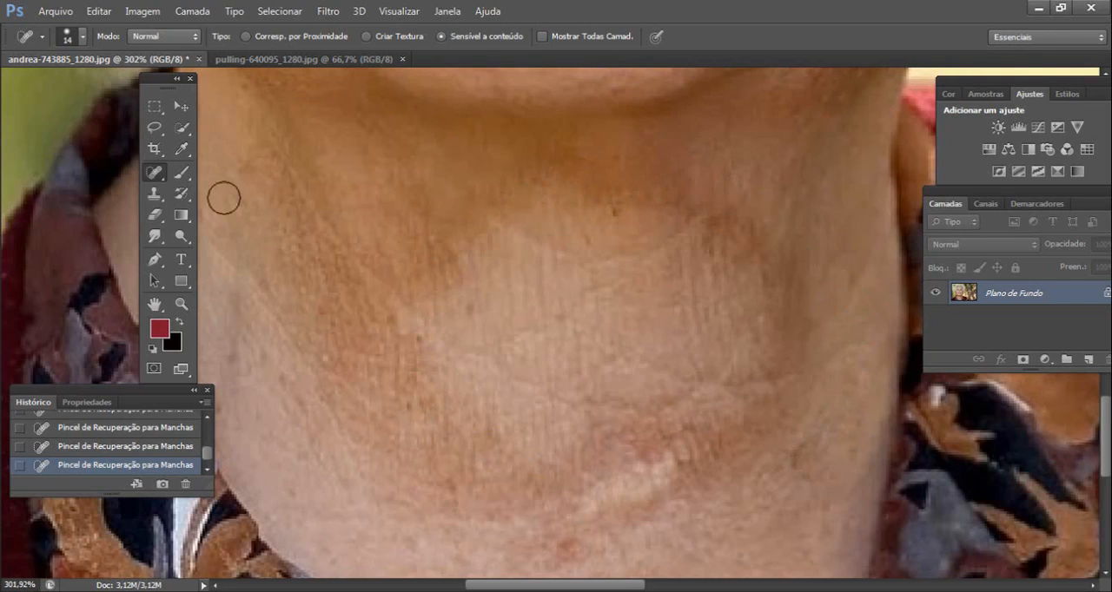
{"action": "left_click_drag", "start_coordinate": [157, 174], "coordinate": [187, 173]}
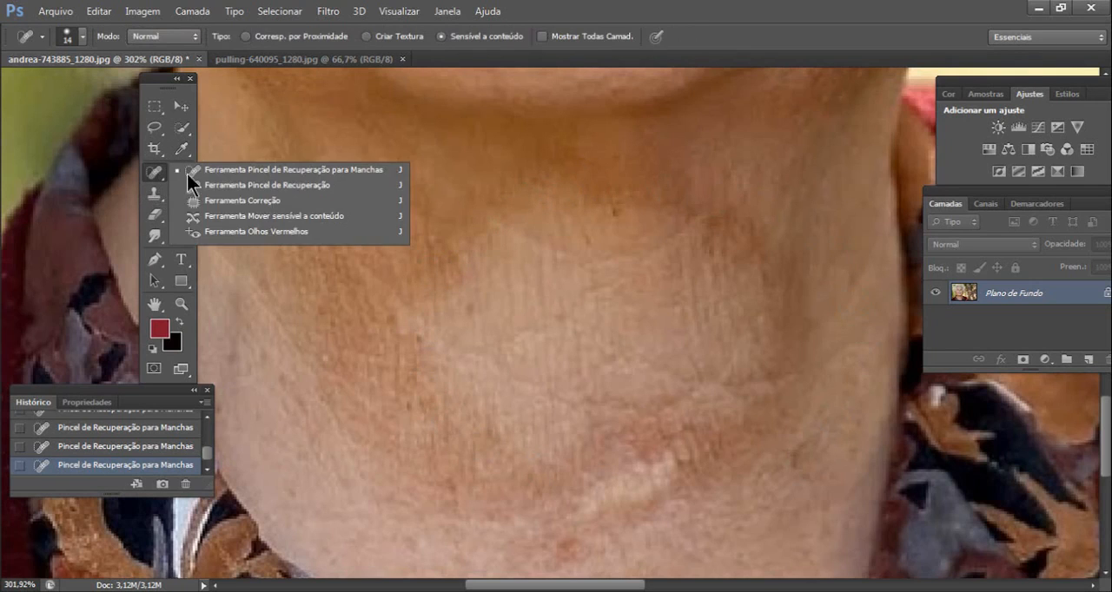
{"action": "left_click", "coordinate": [241, 201]}
{"action": "mouse_move", "coordinate": [487, 186]}
{"action": "left_mouse_down"}
{"action": "mouse_move", "coordinate": [625, 440]}
{"action": "mouse_move", "coordinate": [732, 276]}
{"action": "mouse_move", "coordinate": [619, 174]}
{"action": "left_mouse_up"}
{"action": "mouse_move", "coordinate": [526, 293]}
{"action": "left_mouse_down"}
{"action": "mouse_move", "coordinate": [489, 370]}
{"action": "mouse_move", "coordinate": [432, 305]}
{"action": "left_mouse_up"}
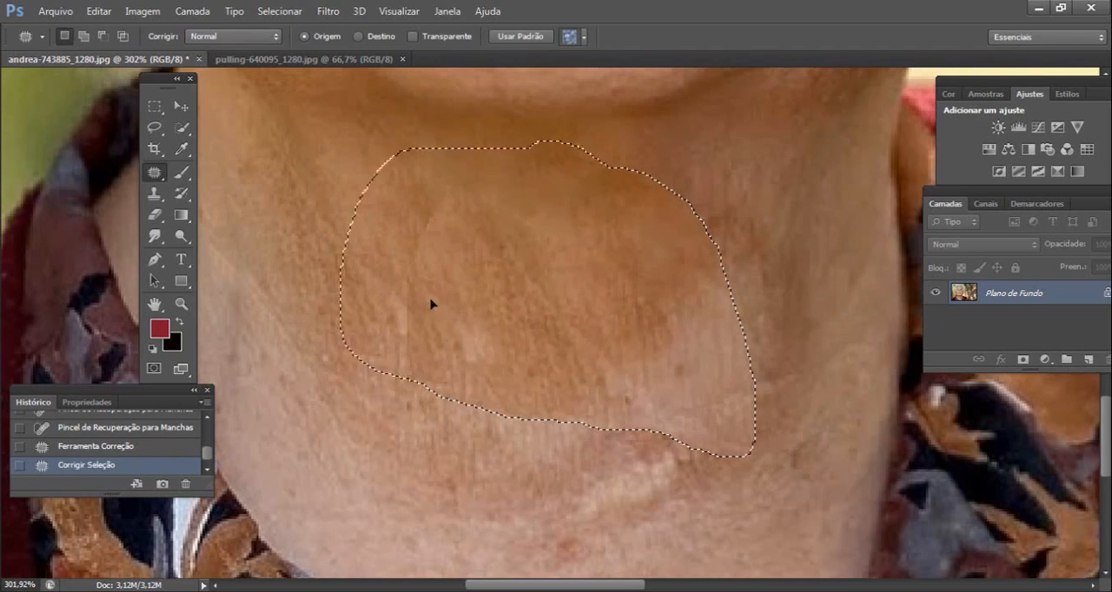
{"action": "left_click_drag", "start_coordinate": [524, 357], "coordinate": [472, 269]}
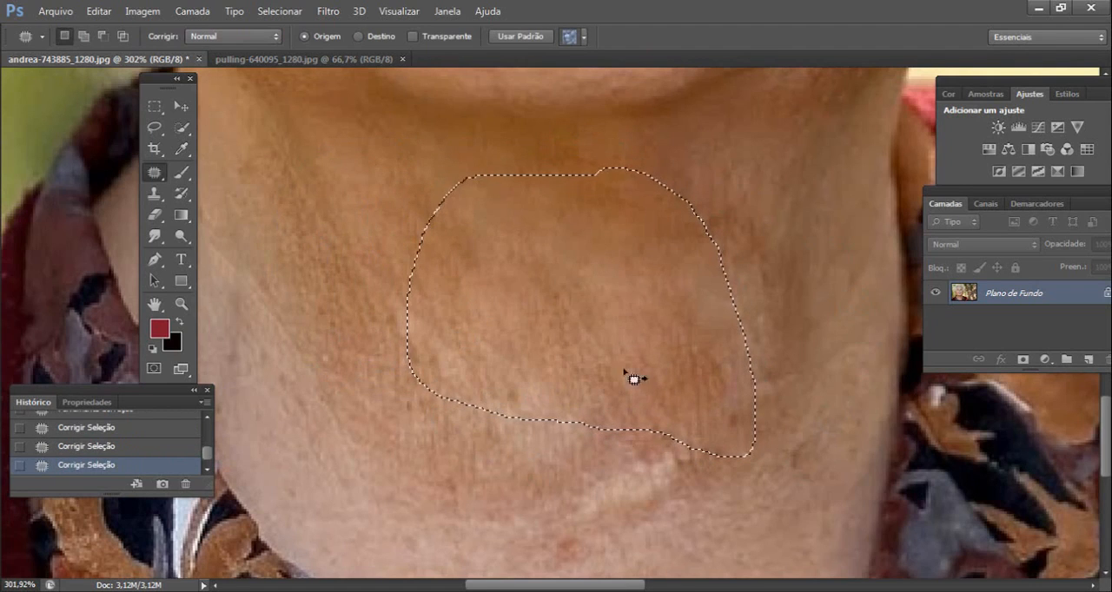
- Clear the selection, outline the light wrinkled area on the lower neck and patch it with smoother skin
{"action": "left_click", "coordinate": [814, 332]}
{"action": "mouse_move", "coordinate": [681, 394]}
{"action": "left_mouse_down"}
{"action": "mouse_move", "coordinate": [568, 362]}
{"action": "mouse_move", "coordinate": [655, 517]}
{"action": "mouse_move", "coordinate": [651, 393]}
{"action": "left_mouse_up"}
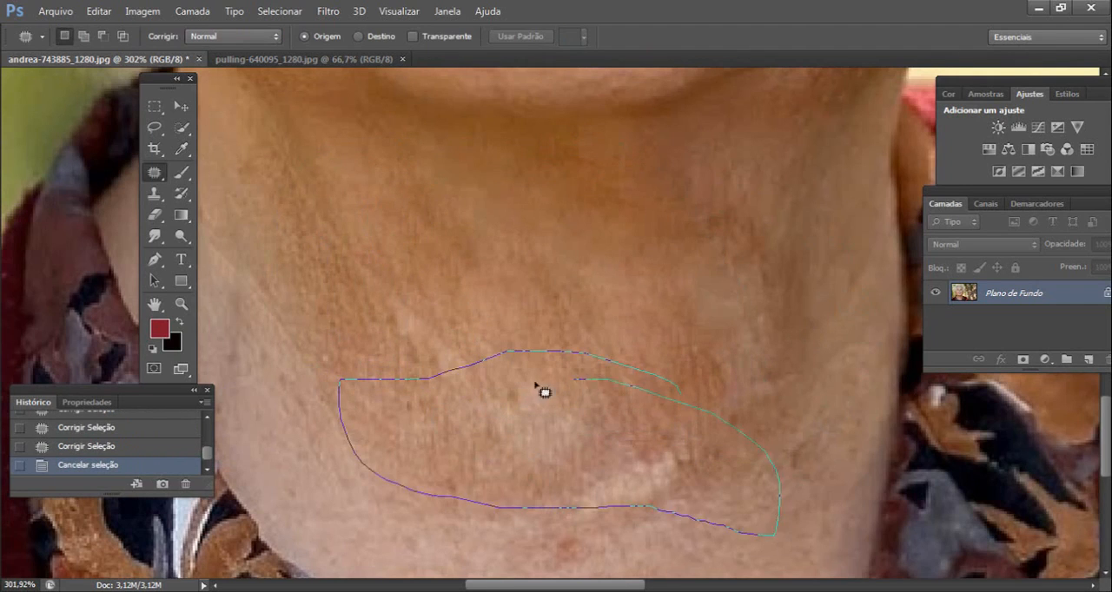
{"action": "left_click_drag", "start_coordinate": [541, 390], "coordinate": [633, 489]}
- Return to the 100% view of the portrait, activate the Spot Healing Brush and clear the selection on the neck
{"action": "left_click", "coordinate": [155, 106]}
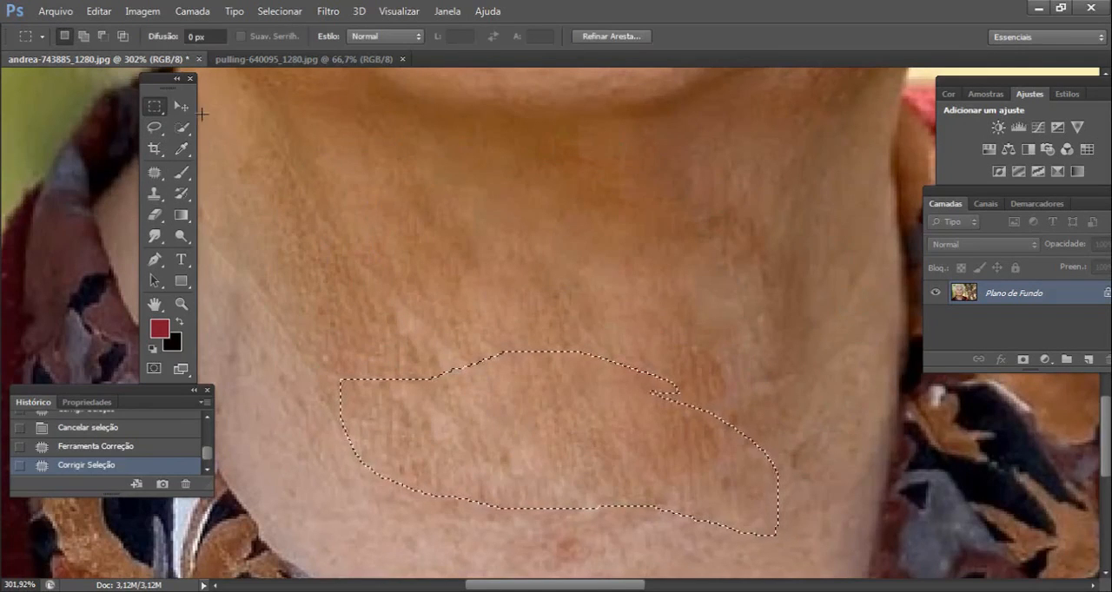
{"action": "left_click", "coordinate": [182, 305]}
{"action": "left_click", "coordinate": [516, 225], "text": "alt"}
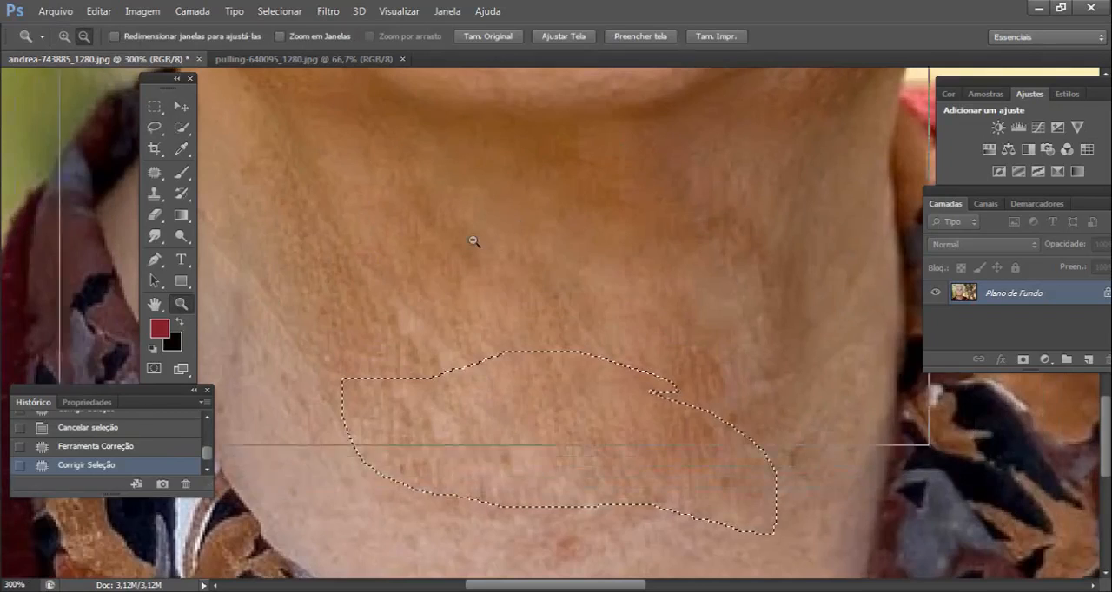
{"action": "left_click", "coordinate": [507, 246], "text": "alt"}
{"action": "left_click", "coordinate": [522, 240], "text": "alt"}
{"action": "left_click_drag", "start_coordinate": [544, 174], "coordinate": [554, 343]}
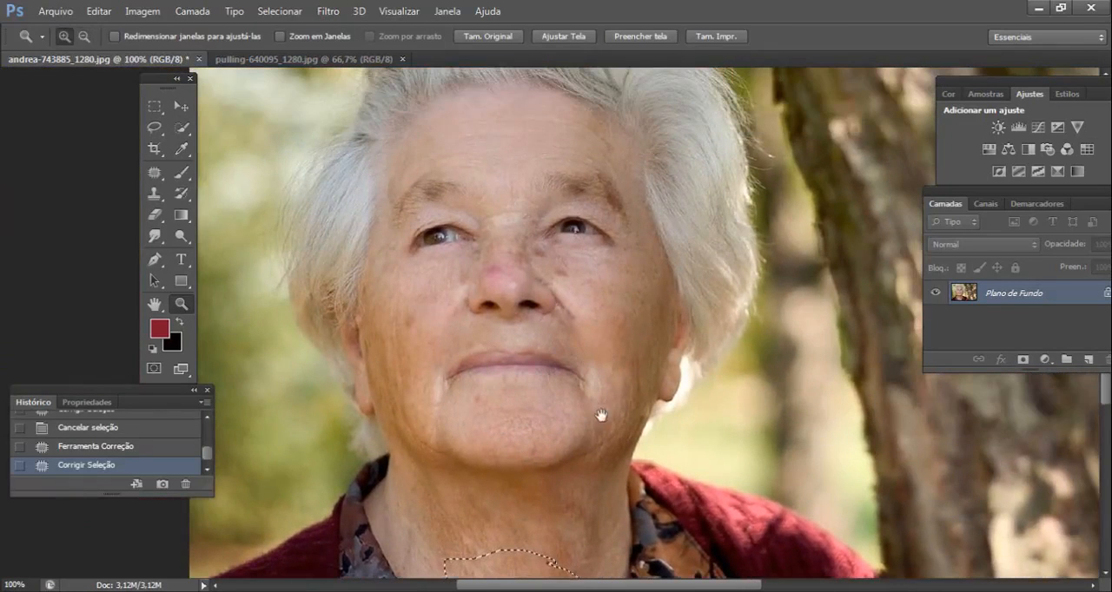
{"action": "left_click", "coordinate": [156, 176]}
{"action": "left_click", "coordinate": [235, 170]}
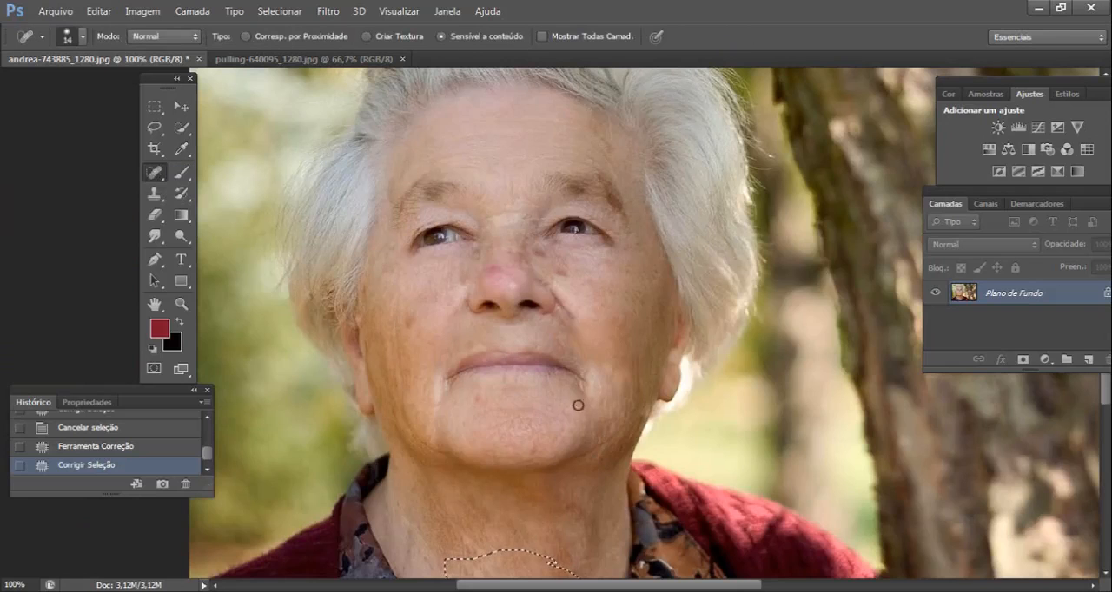
{"action": "left_click", "coordinate": [613, 447]}
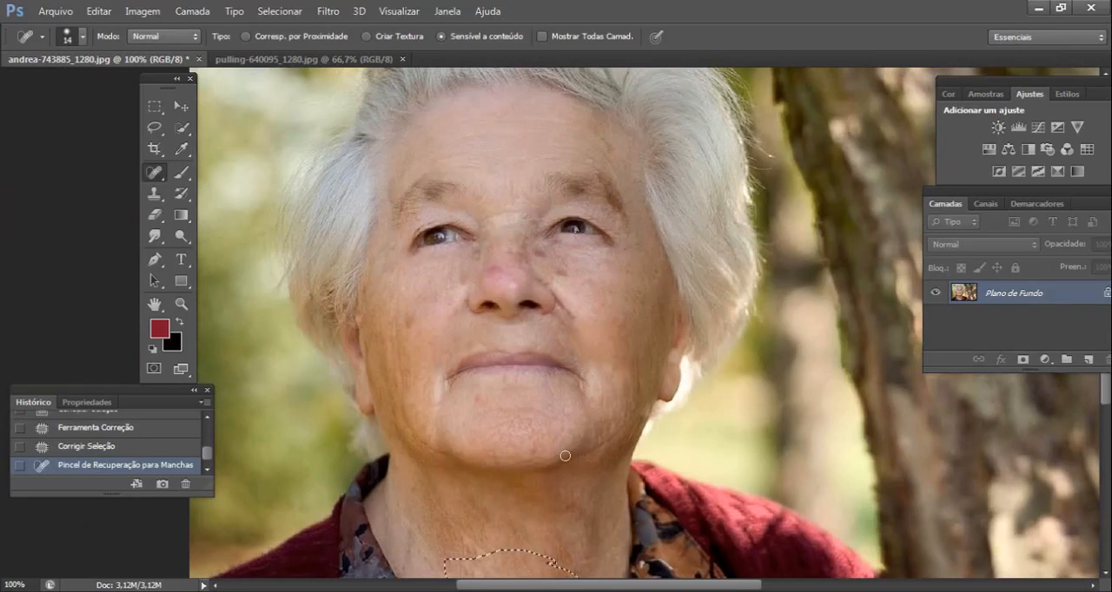
{"action": "left_click", "coordinate": [154, 106]}
{"action": "left_click", "coordinate": [529, 568]}
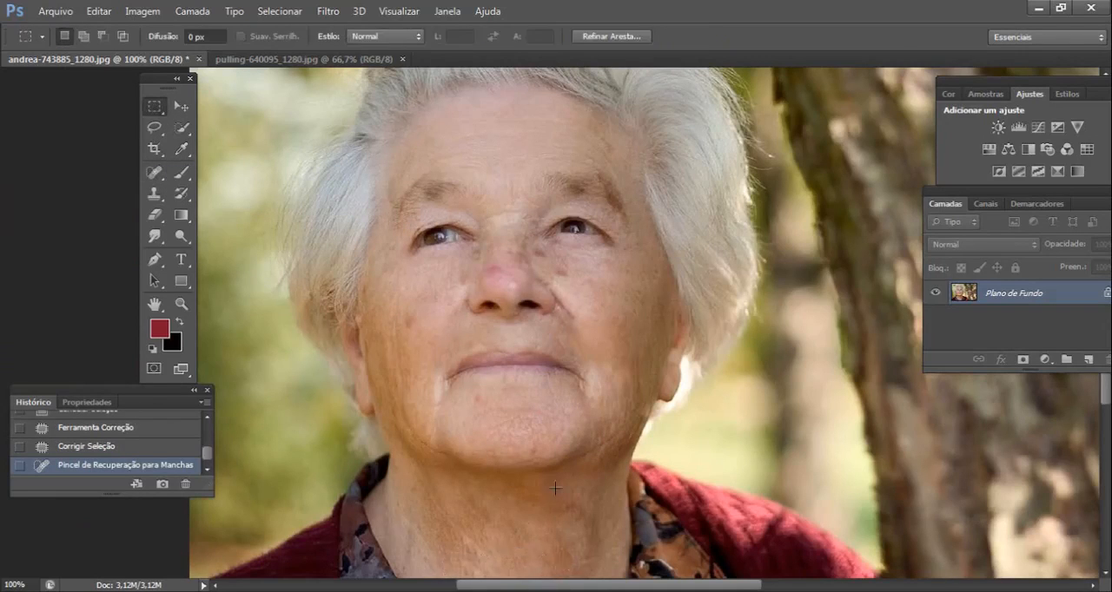
- Heal the remaining marks along the right-hand side of the jaw with the Spot Healing Brush
{"action": "left_click", "coordinate": [154, 171]}
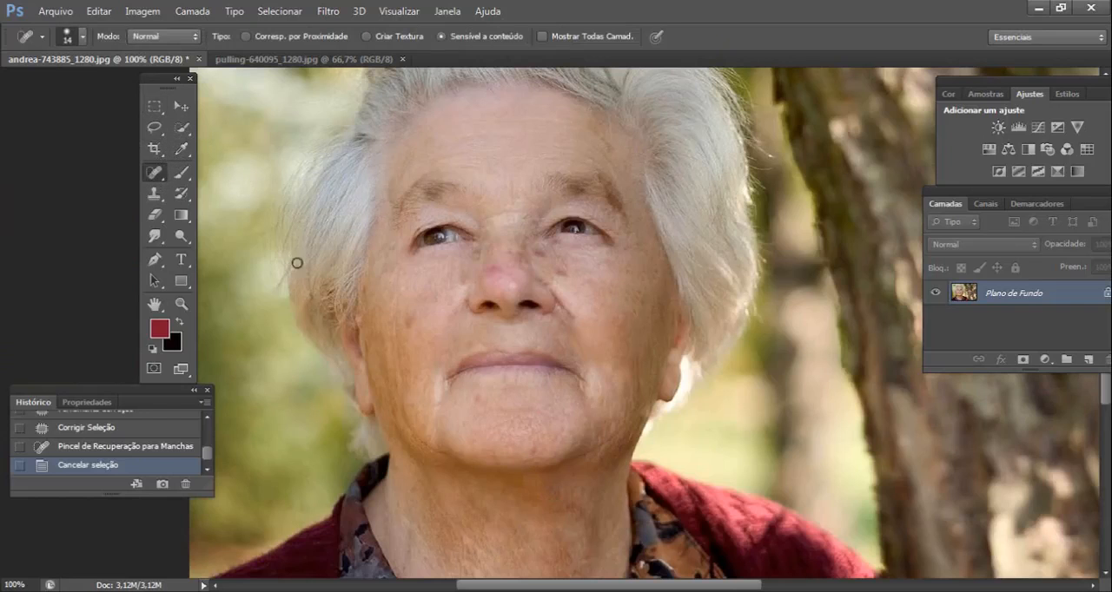
{"action": "left_click_drag", "start_coordinate": [615, 441], "coordinate": [613, 443]}
{"action": "left_click", "coordinate": [608, 440]}
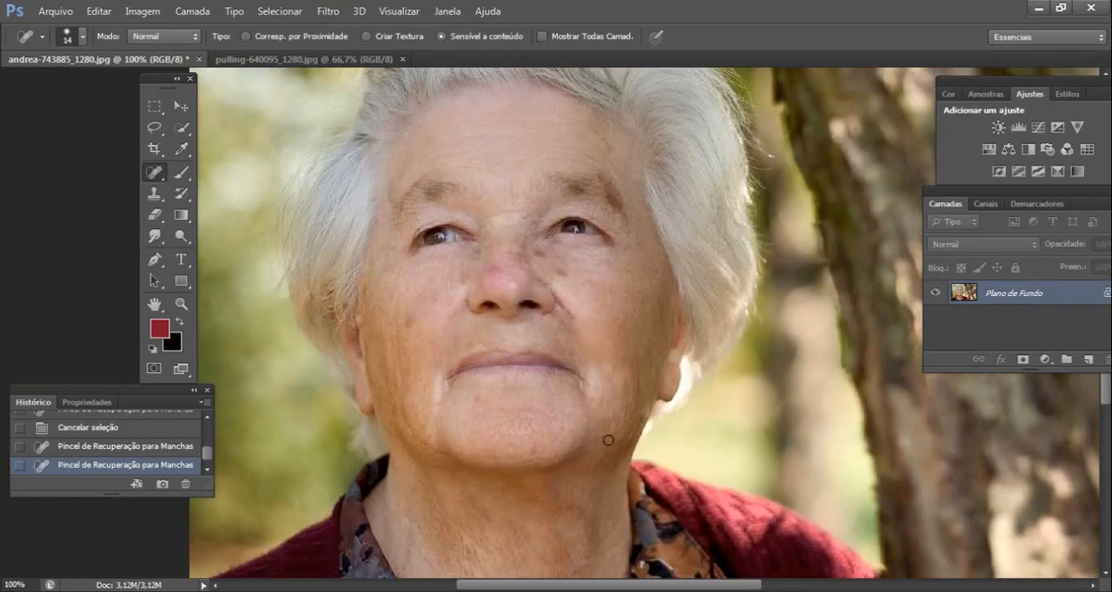
{"action": "left_click", "coordinate": [605, 438]}
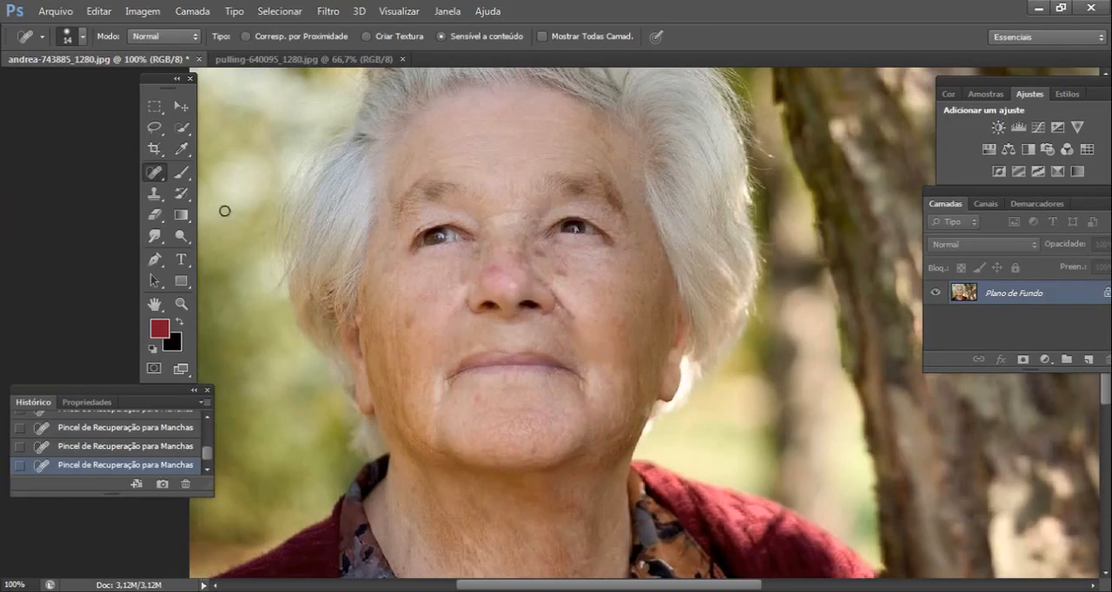
- Patch the wrinkle beside the right-hand corner of the mouth with the Patch tool and clear the selection
{"action": "right_click", "coordinate": [159, 176]}
{"action": "left_click", "coordinate": [243, 201]}
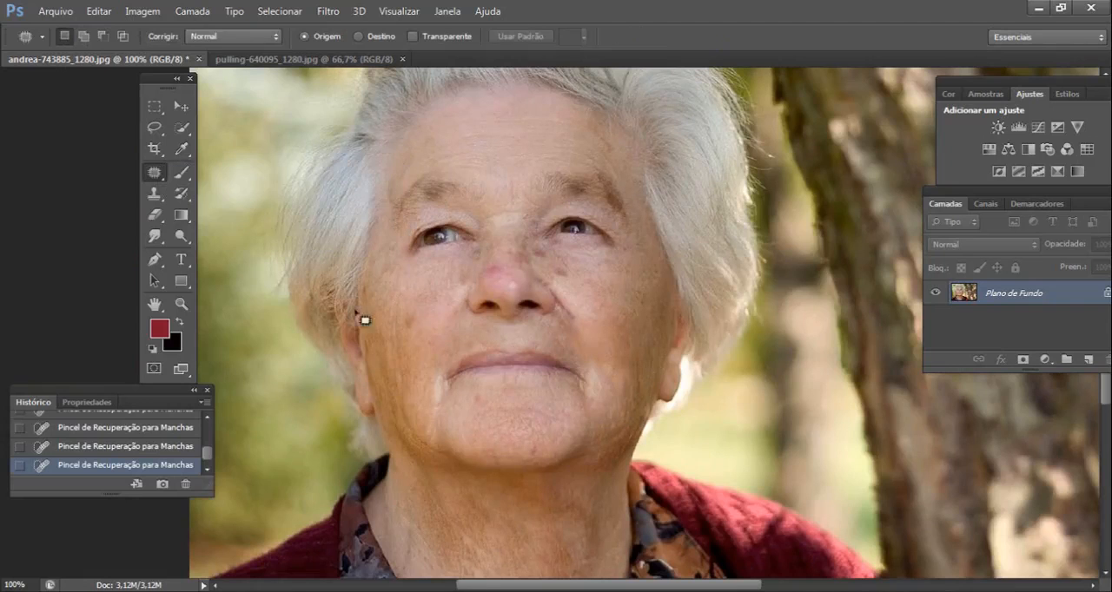
{"action": "mouse_move", "coordinate": [562, 378]}
{"action": "left_mouse_down"}
{"action": "mouse_move", "coordinate": [595, 415]}
{"action": "mouse_move", "coordinate": [572, 411]}
{"action": "left_mouse_up"}
{"action": "left_click_drag", "start_coordinate": [603, 386], "coordinate": [619, 341]}
{"action": "left_click", "coordinate": [154, 108]}
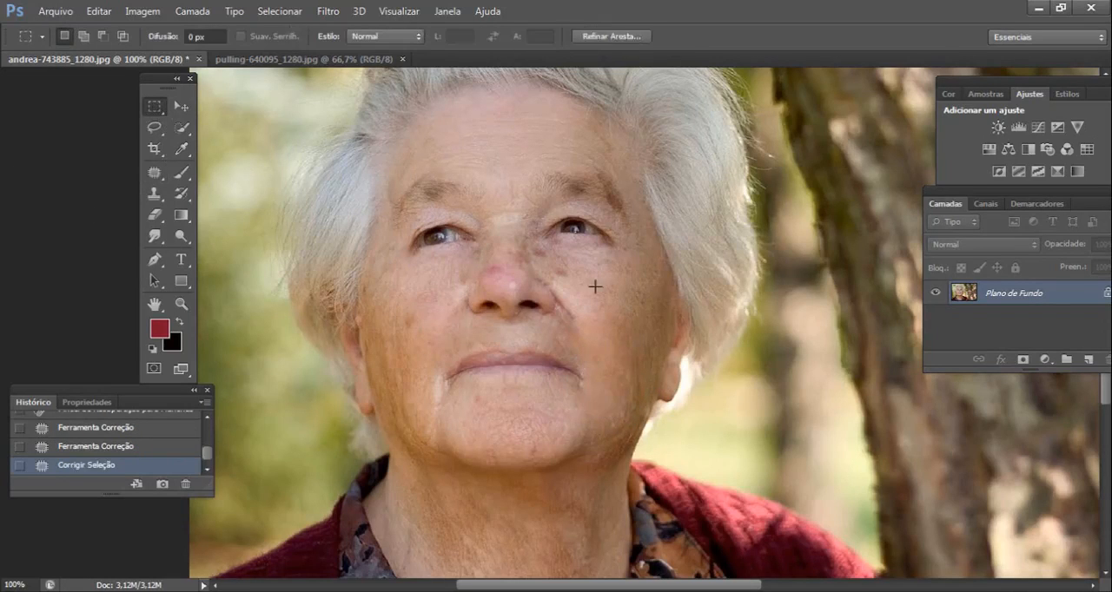
{"action": "left_click", "coordinate": [647, 247]}
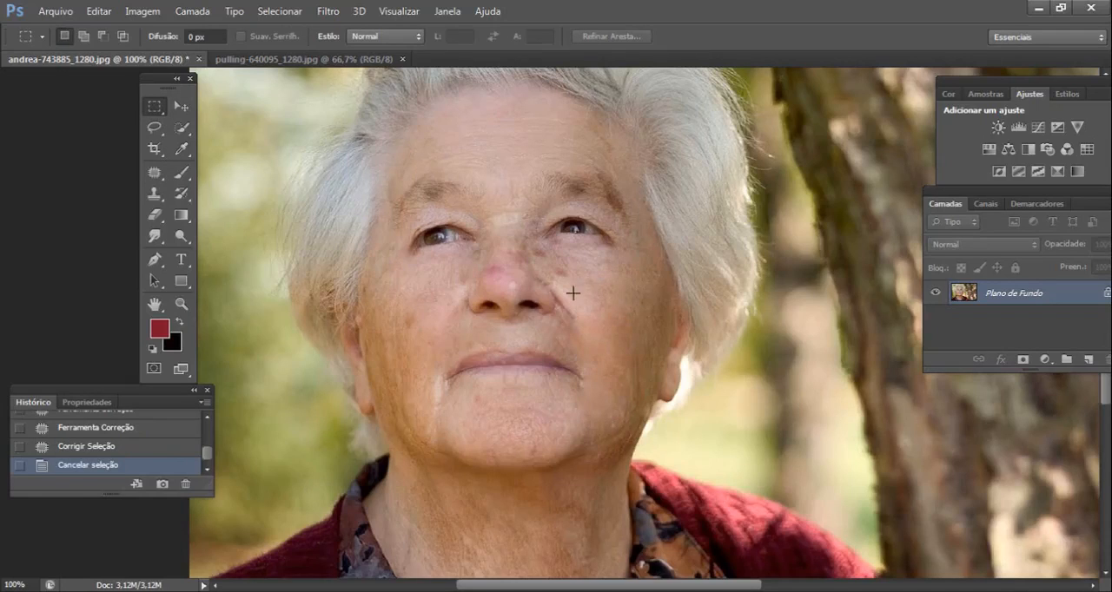
- Compare the original portrait with the retouched version through the document's history, ending on the latest state
{"action": "left_click_drag", "start_coordinate": [210, 458], "coordinate": [203, 426]}
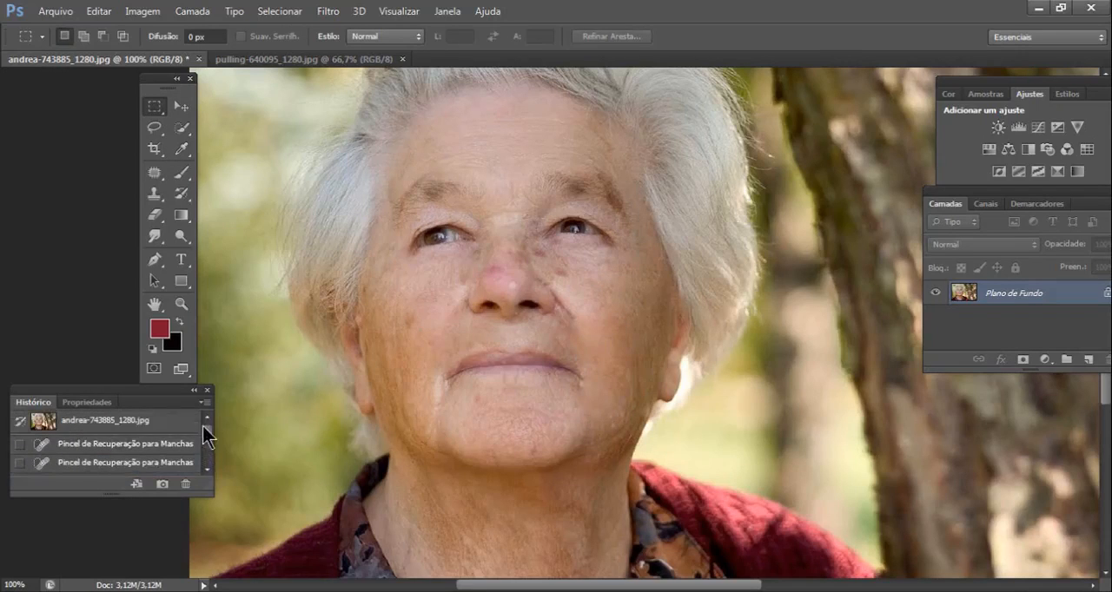
{"action": "left_click", "coordinate": [121, 424]}
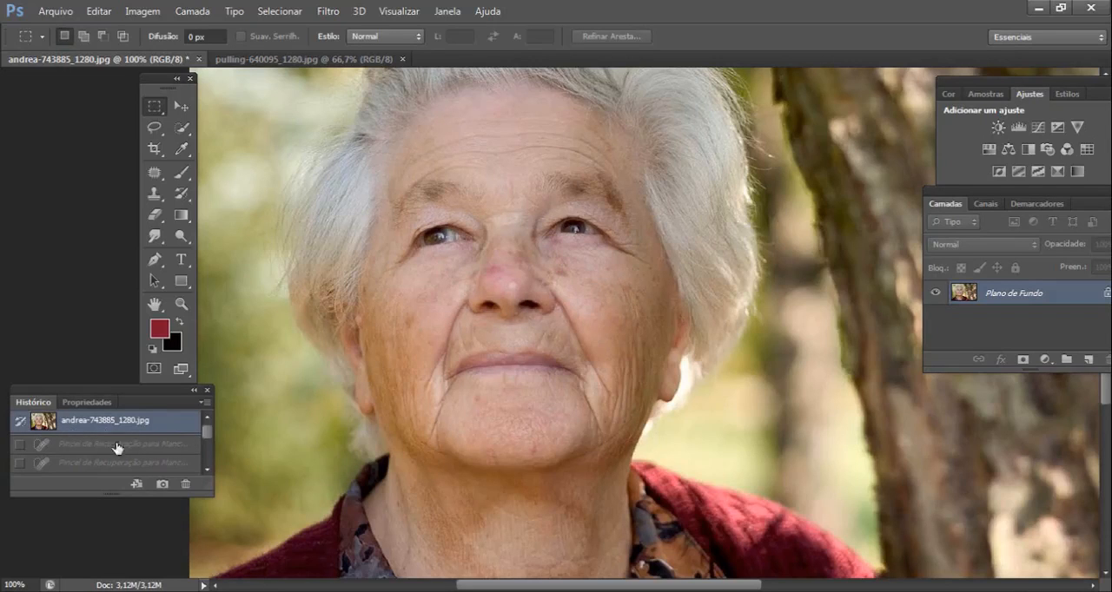
{"action": "left_click_drag", "start_coordinate": [207, 432], "coordinate": [209, 482]}
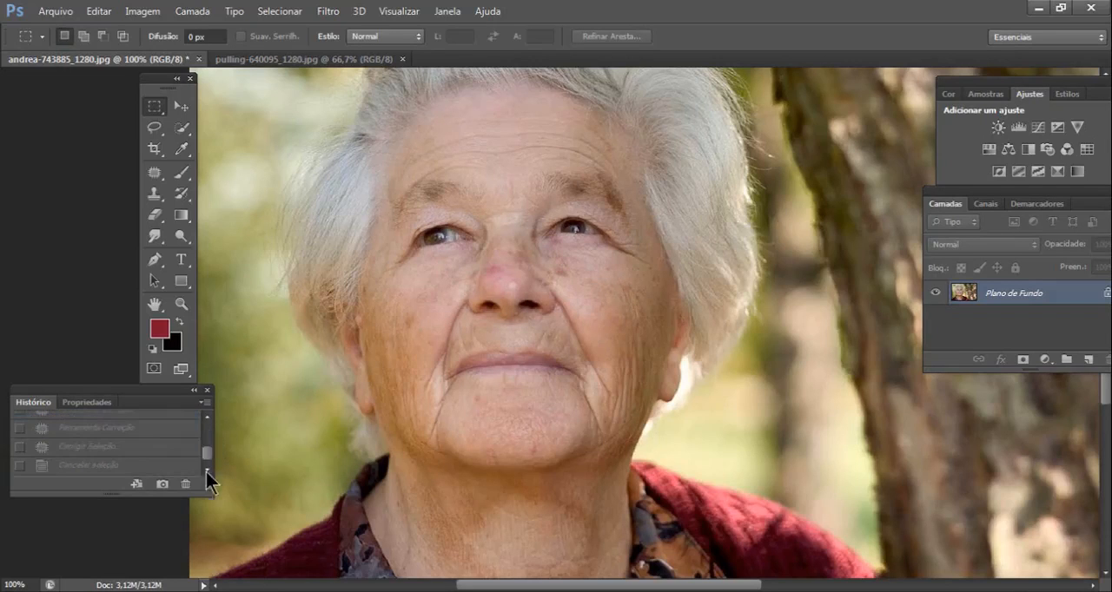
{"action": "left_click", "coordinate": [106, 467]}
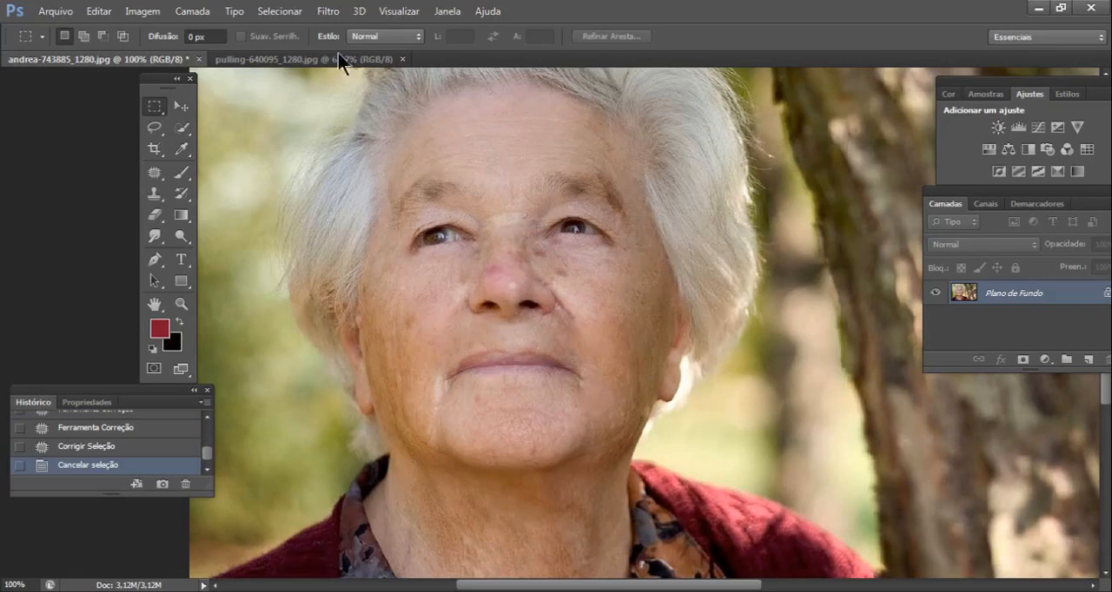
- Reshape the face contour around the right-hand side of the jaw with the Liquify filter and apply it
{"action": "left_click", "coordinate": [328, 11]}
{"action": "left_click", "coordinate": [376, 127]}
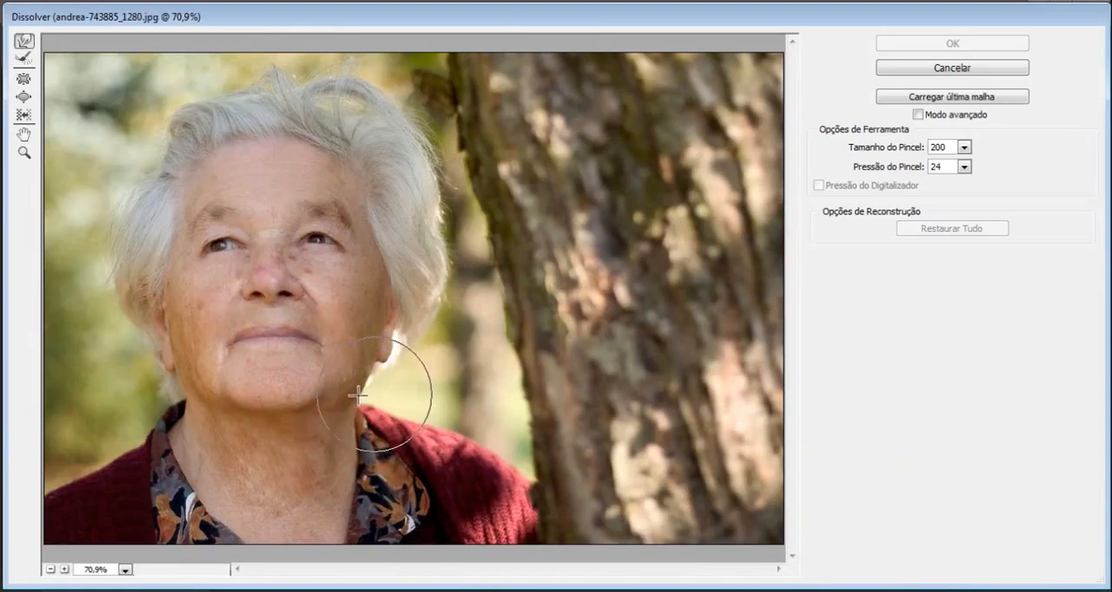
{"action": "left_click", "coordinate": [348, 396]}
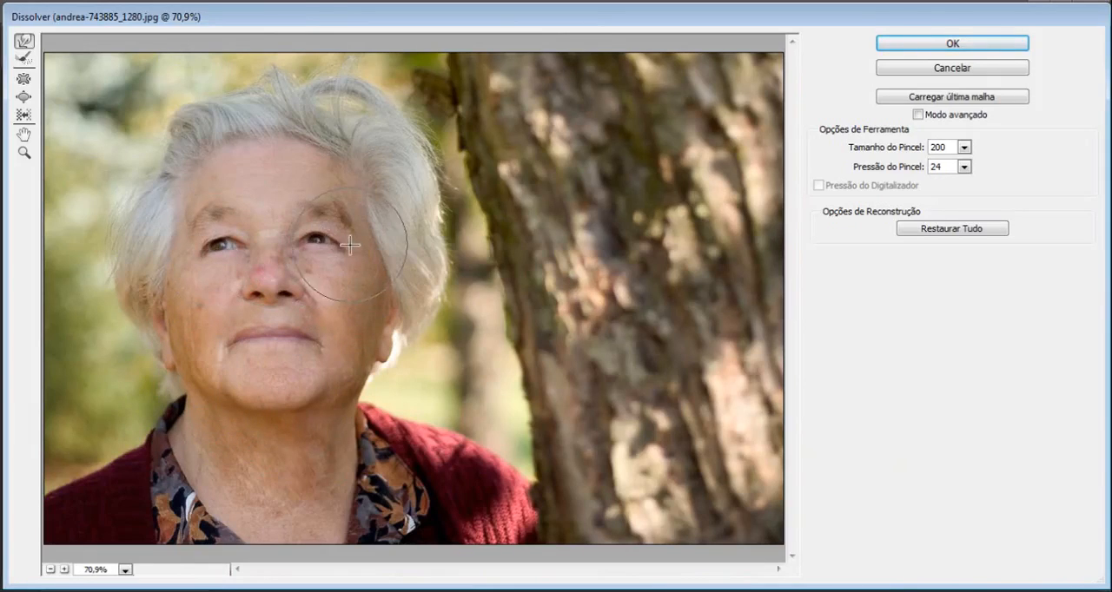
{"action": "left_click", "coordinate": [951, 43]}
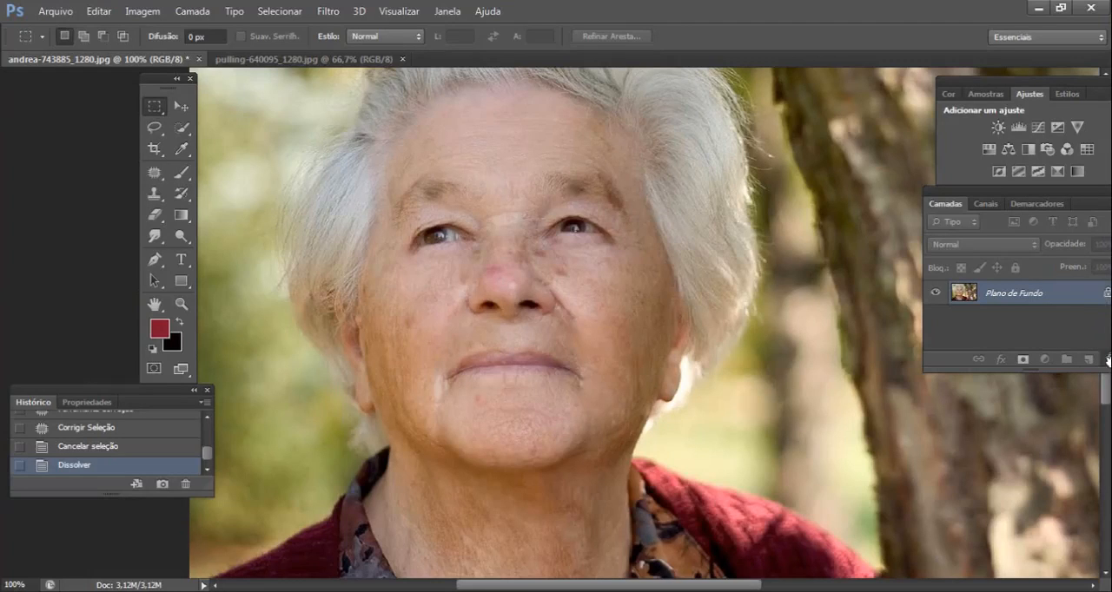
- Unlock the background as a regular layer and duplicate it as Camada 0 cópia
{"action": "left_click_drag", "start_coordinate": [1108, 294], "coordinate": [1108, 362]}
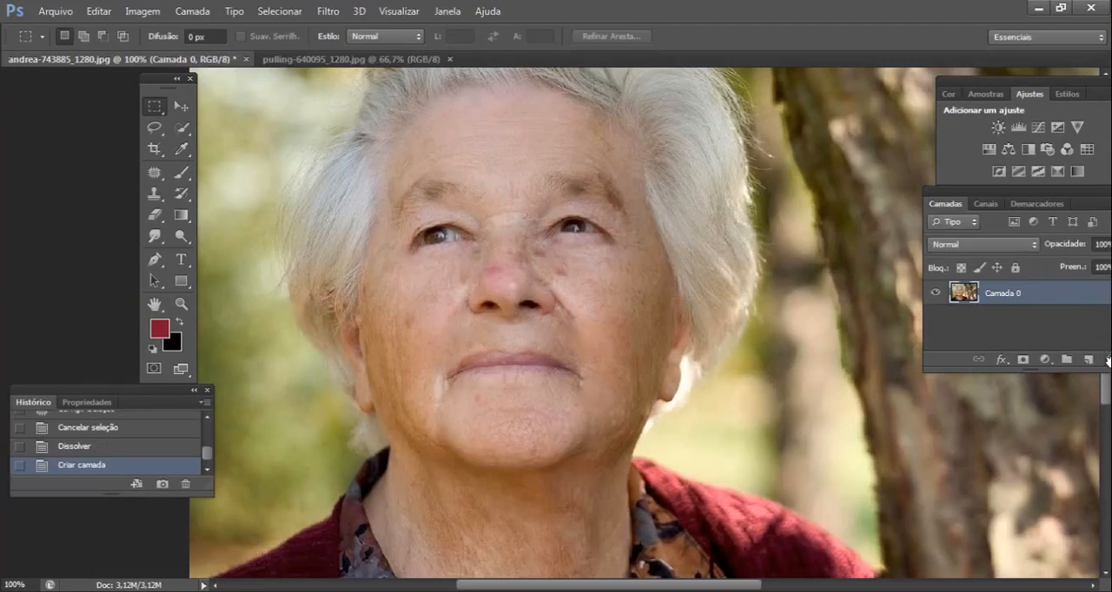
{"action": "right_click", "coordinate": [1012, 298]}
{"action": "left_click", "coordinate": [683, 139]}
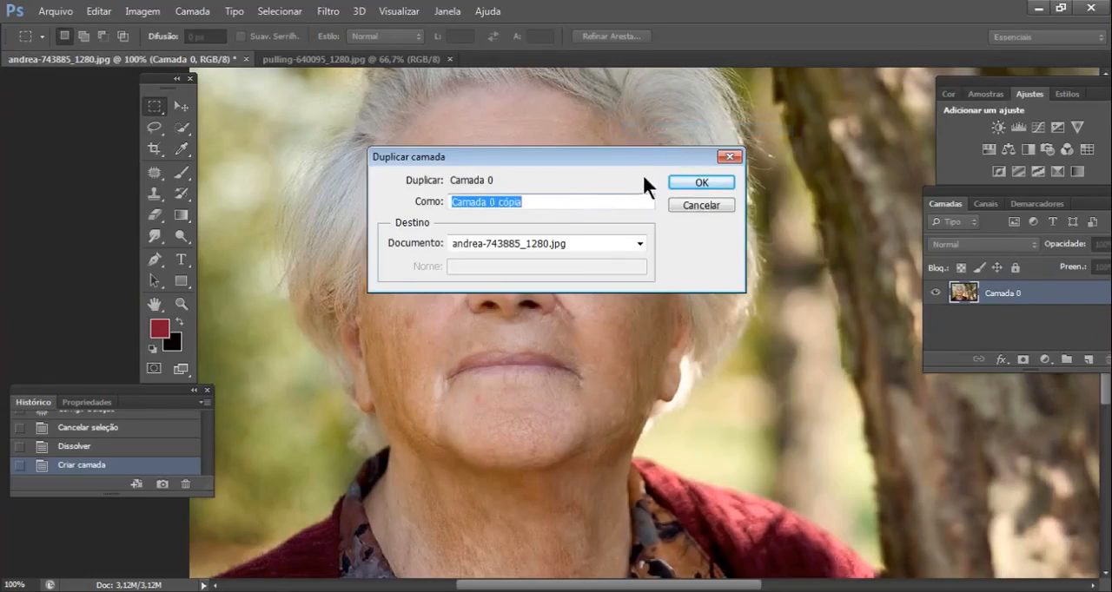
{"action": "left_click", "coordinate": [701, 182]}
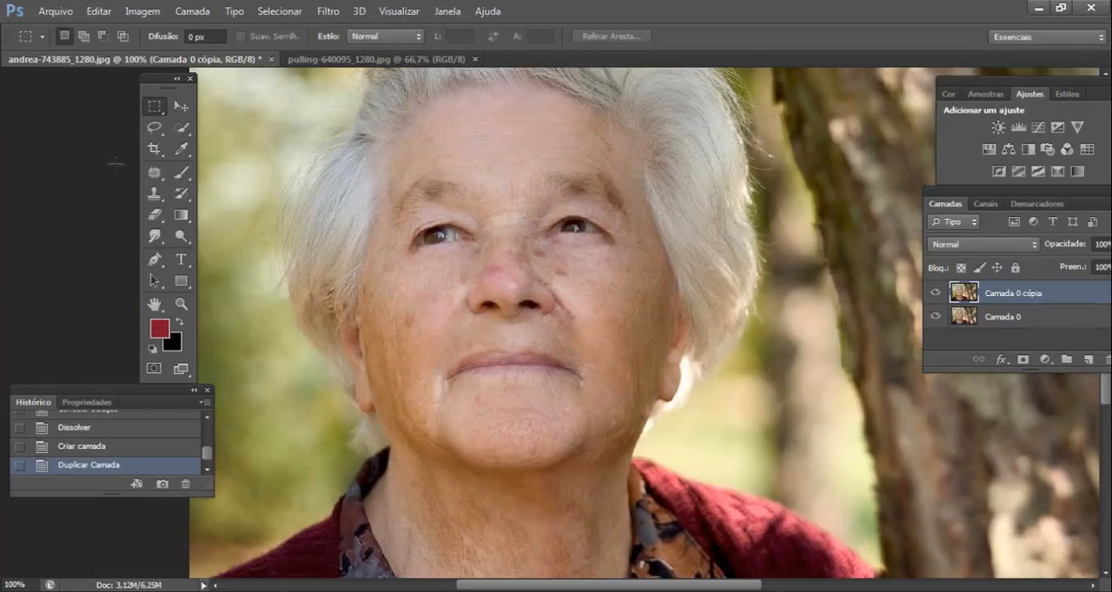
- Outline the left-hand eye with the Lasso, copy it onto its own layer and delete the duplicate portrait layer
{"action": "left_click", "coordinate": [155, 127]}
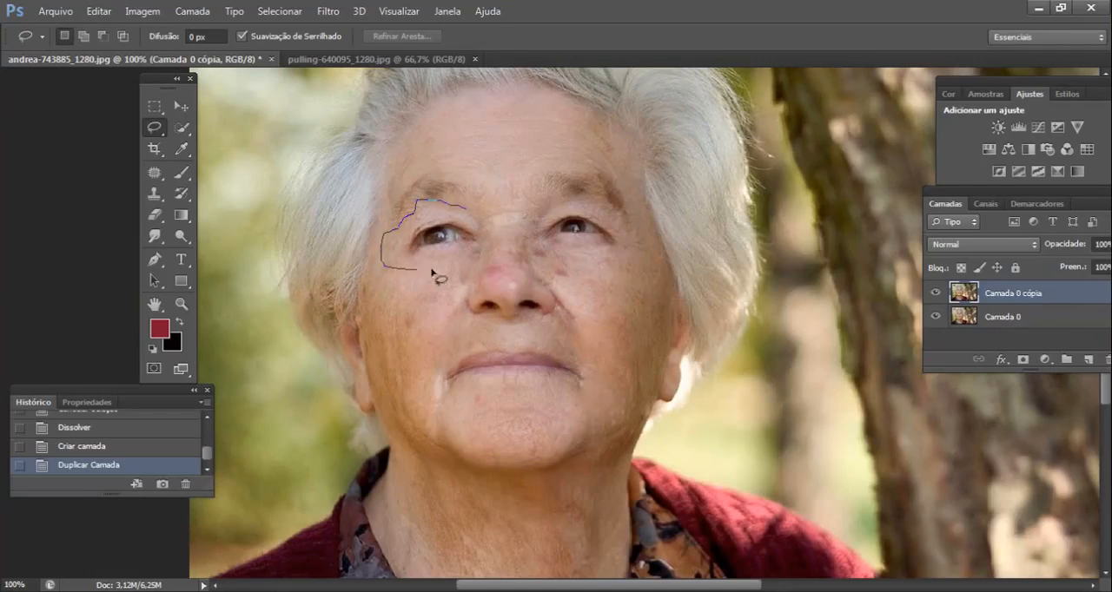
{"action": "left_click_drag", "start_coordinate": [459, 213], "coordinate": [463, 214]}
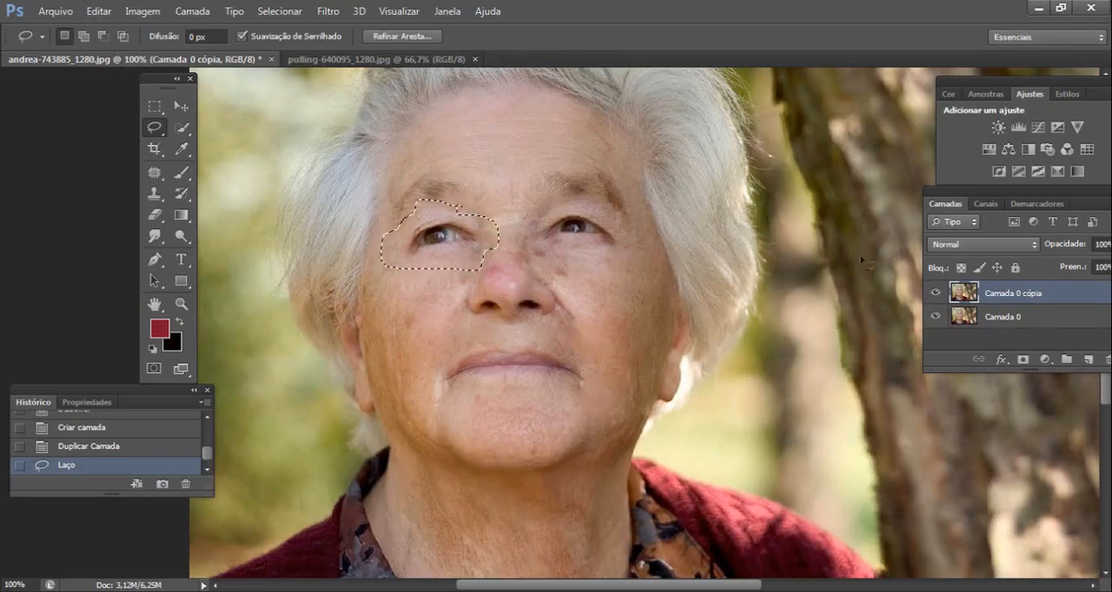
{"action": "left_click", "coordinate": [98, 10]}
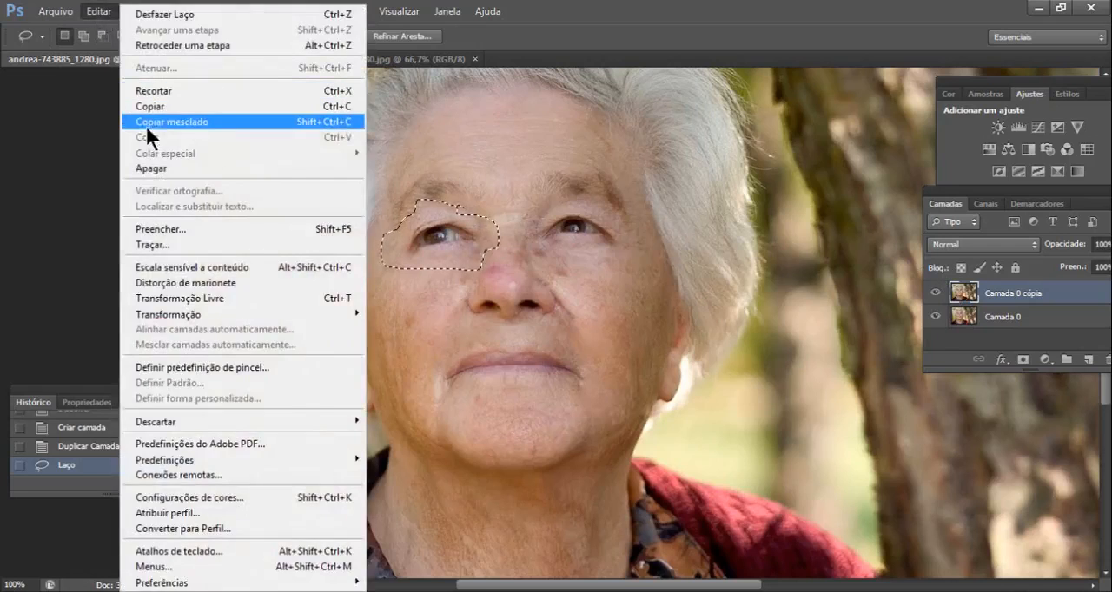
{"action": "left_click", "coordinate": [146, 106]}
{"action": "left_click", "coordinate": [98, 11]}
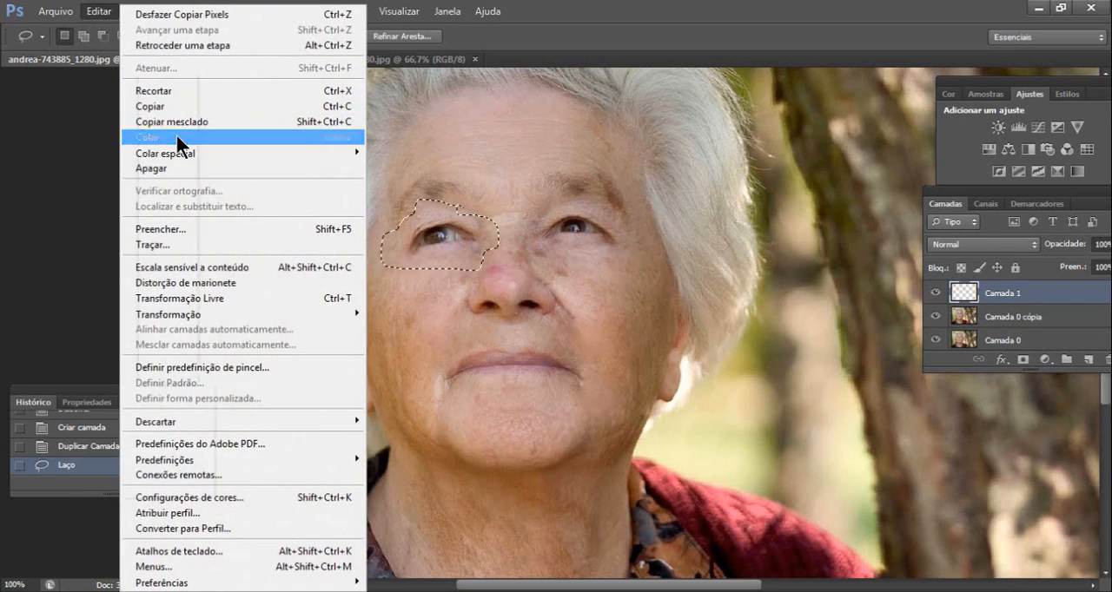
{"action": "left_click", "coordinate": [174, 137]}
{"action": "left_click", "coordinate": [995, 317]}
{"action": "key", "text": "Delete"}
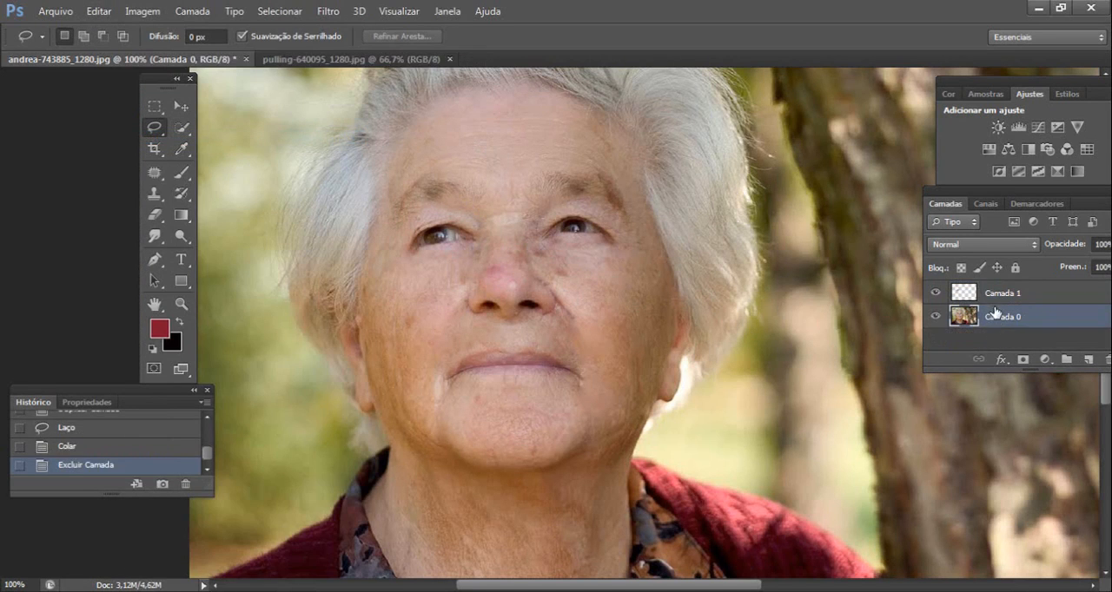
- Puppet Warp the left-hand eye layer with pins at both eye corners, raising the outer corner slightly
{"action": "left_click", "coordinate": [981, 293]}
{"action": "left_click", "coordinate": [98, 11]}
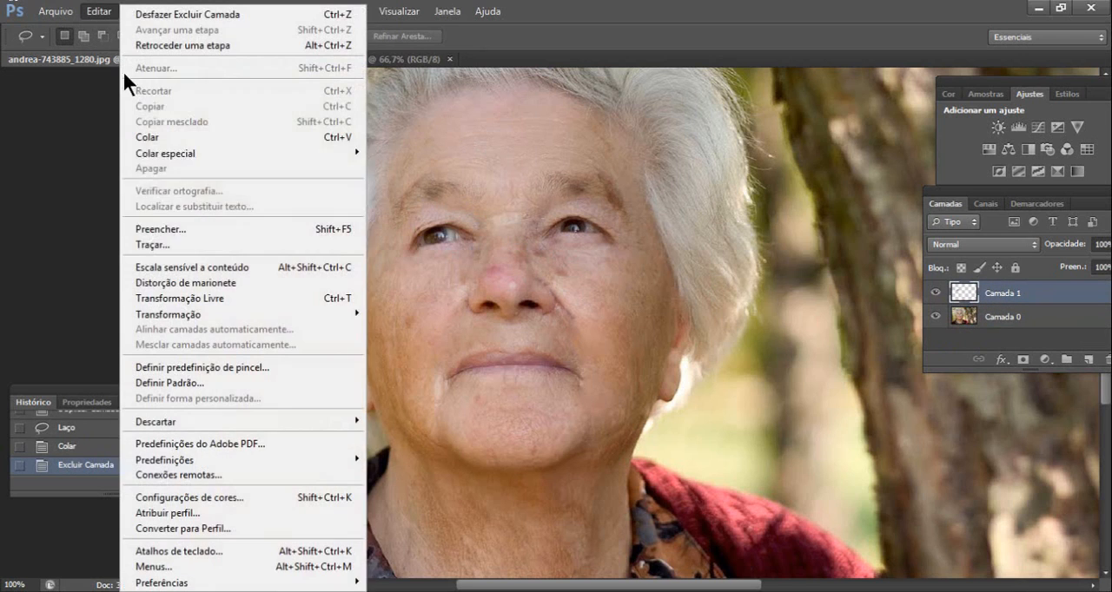
{"action": "left_click", "coordinate": [229, 281]}
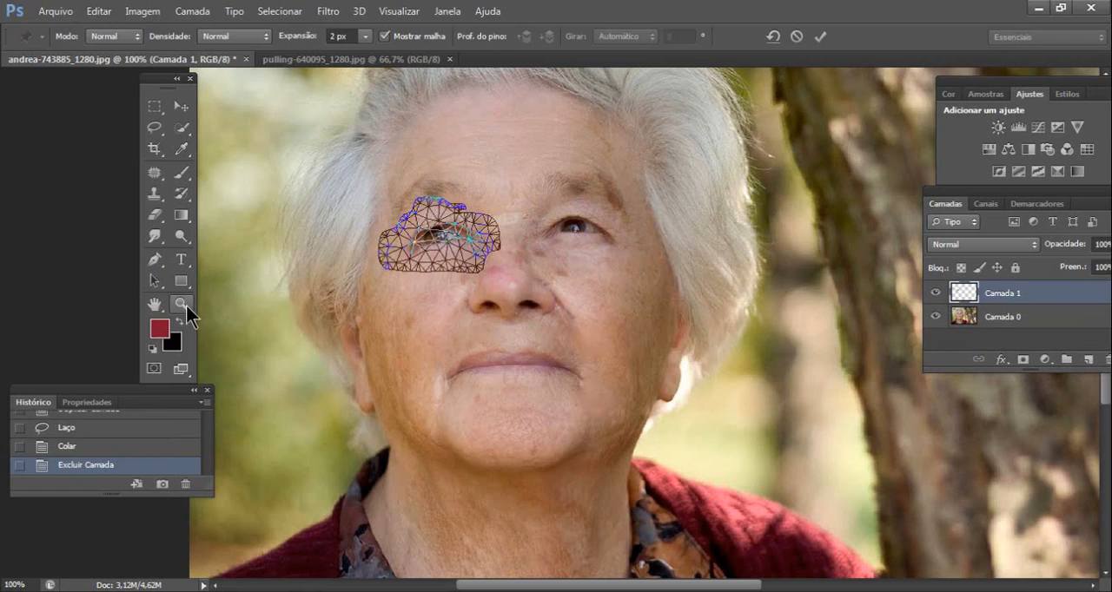
{"action": "left_click", "coordinate": [182, 304]}
{"action": "left_click", "coordinate": [587, 240]}
{"action": "left_click", "coordinate": [407, 250]}
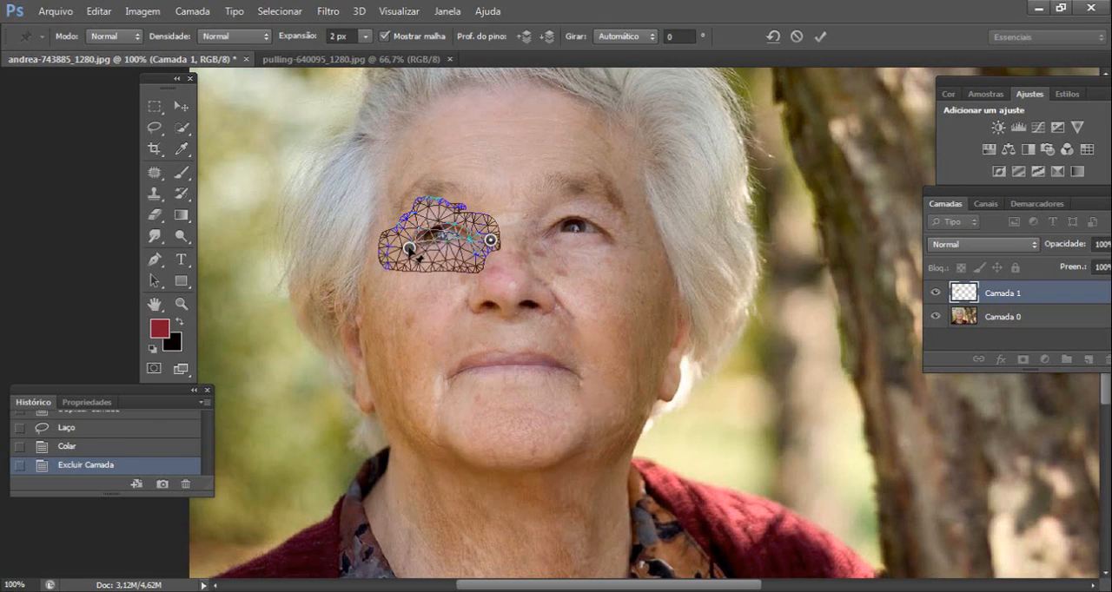
{"action": "left_click_drag", "start_coordinate": [408, 248], "coordinate": [407, 245]}
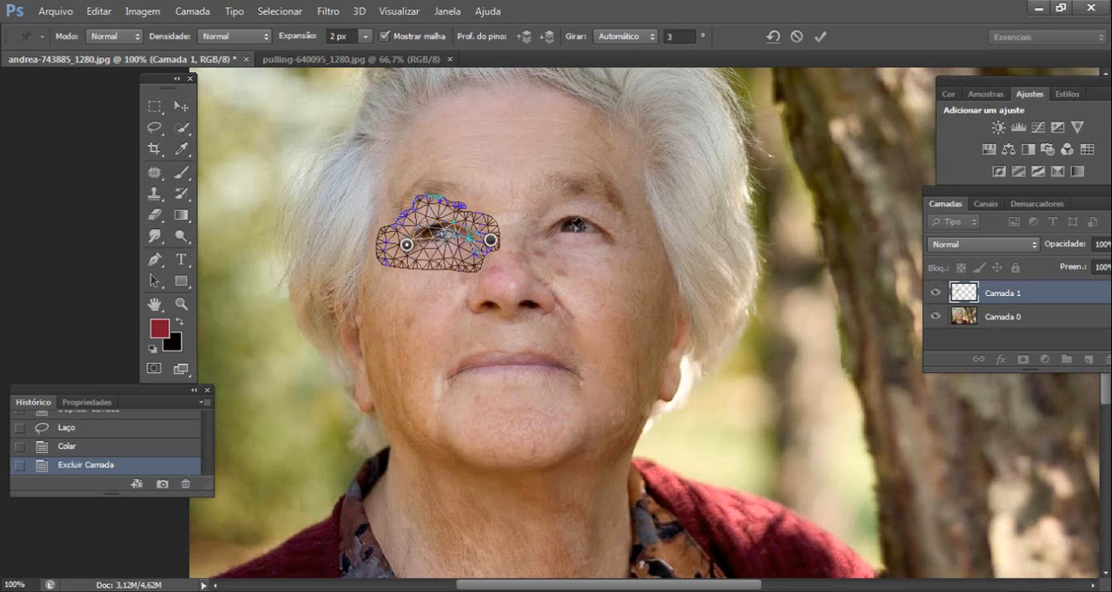
{"action": "left_click", "coordinate": [820, 35]}
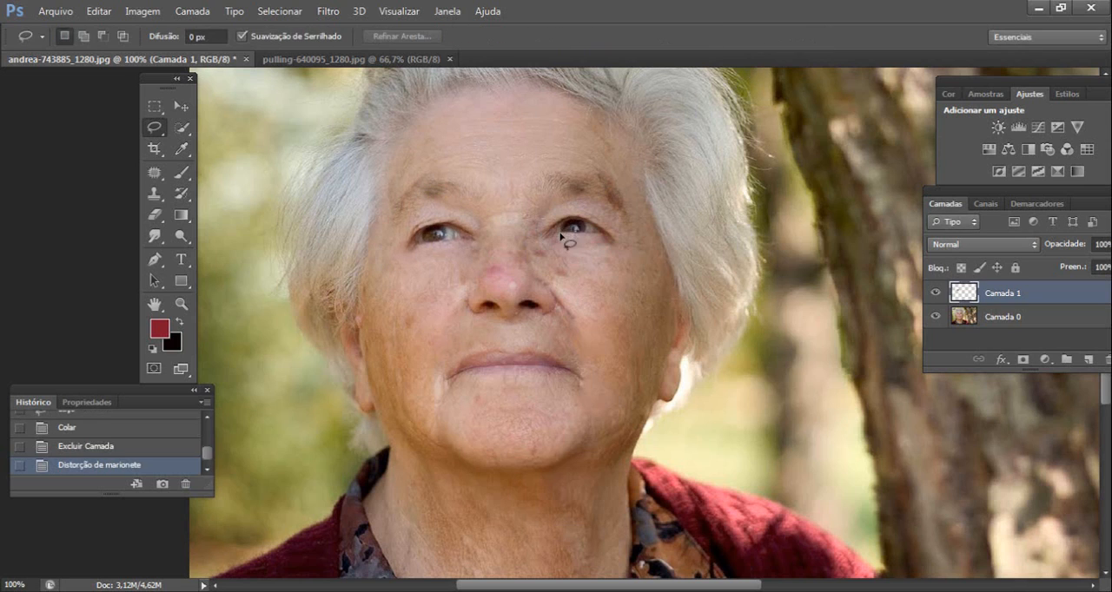
- Outline the right-hand eye with the Lasso and copy it from the portrait layer onto a new layer
{"action": "mouse_move", "coordinate": [563, 209]}
{"action": "left_mouse_down"}
{"action": "mouse_move", "coordinate": [539, 217]}
{"action": "mouse_move", "coordinate": [538, 257]}
{"action": "mouse_move", "coordinate": [631, 254]}
{"action": "mouse_move", "coordinate": [590, 213]}
{"action": "mouse_move", "coordinate": [561, 208]}
{"action": "left_mouse_up"}
{"action": "left_click", "coordinate": [1006, 317]}
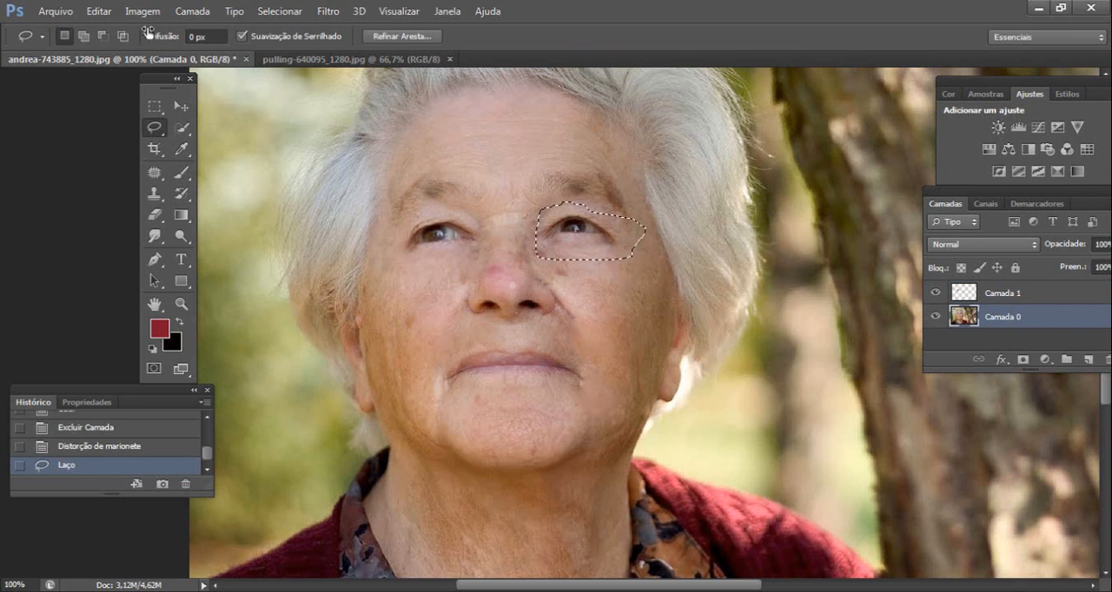
{"action": "left_click", "coordinate": [98, 11]}
{"action": "left_click", "coordinate": [154, 112]}
{"action": "left_click", "coordinate": [98, 11]}
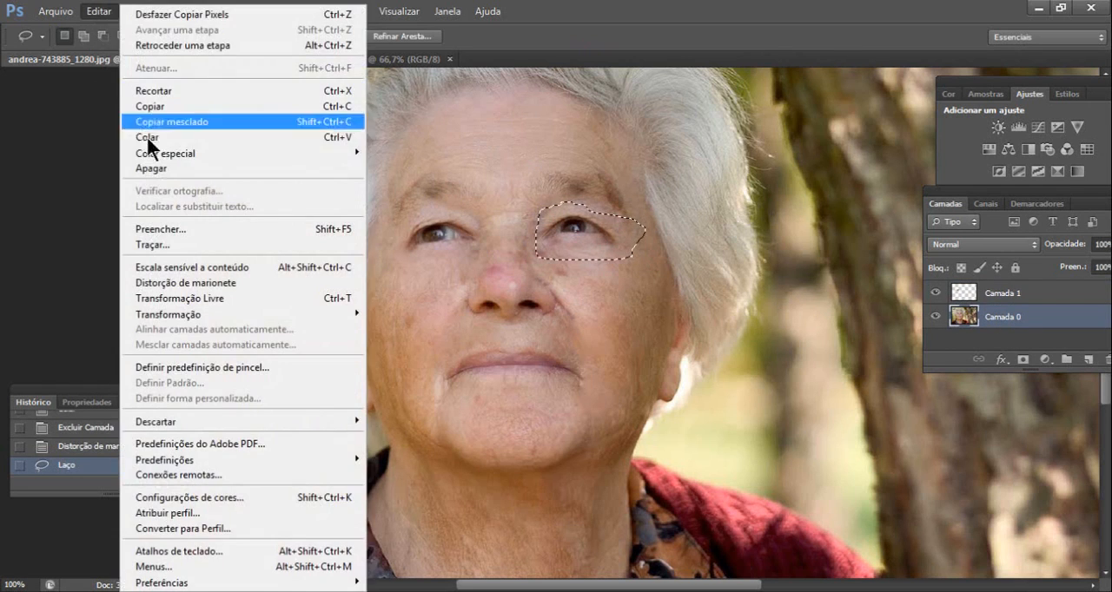
{"action": "left_click", "coordinate": [157, 137]}
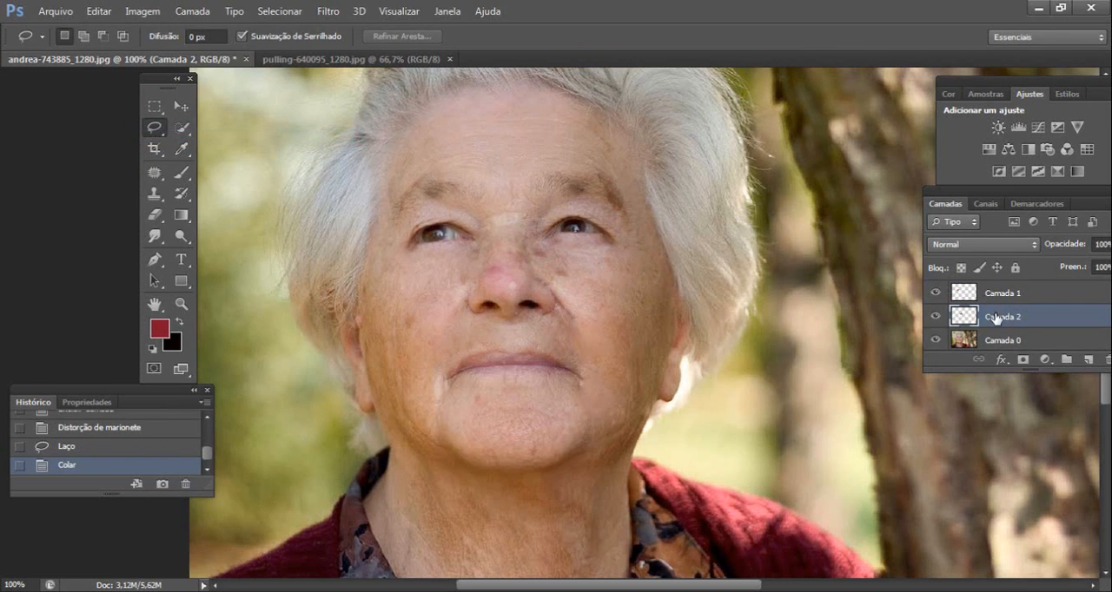
- Puppet Warp the right-hand eye layer, raising the pin at the outer corner and lowering a pin beneath the eye slightly
{"action": "left_click", "coordinate": [98, 15]}
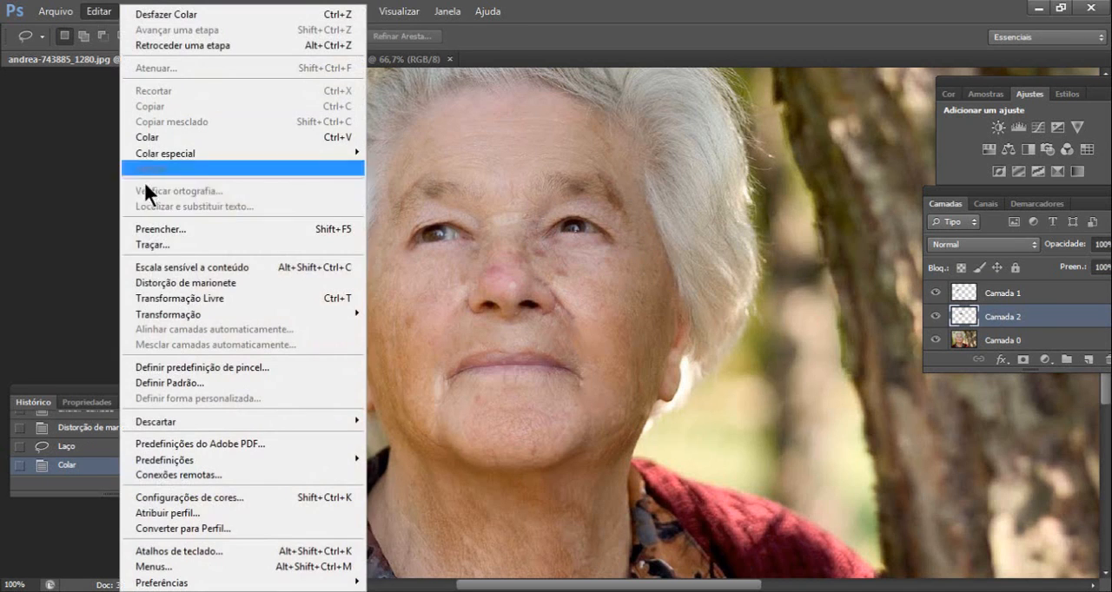
{"action": "left_click", "coordinate": [212, 286]}
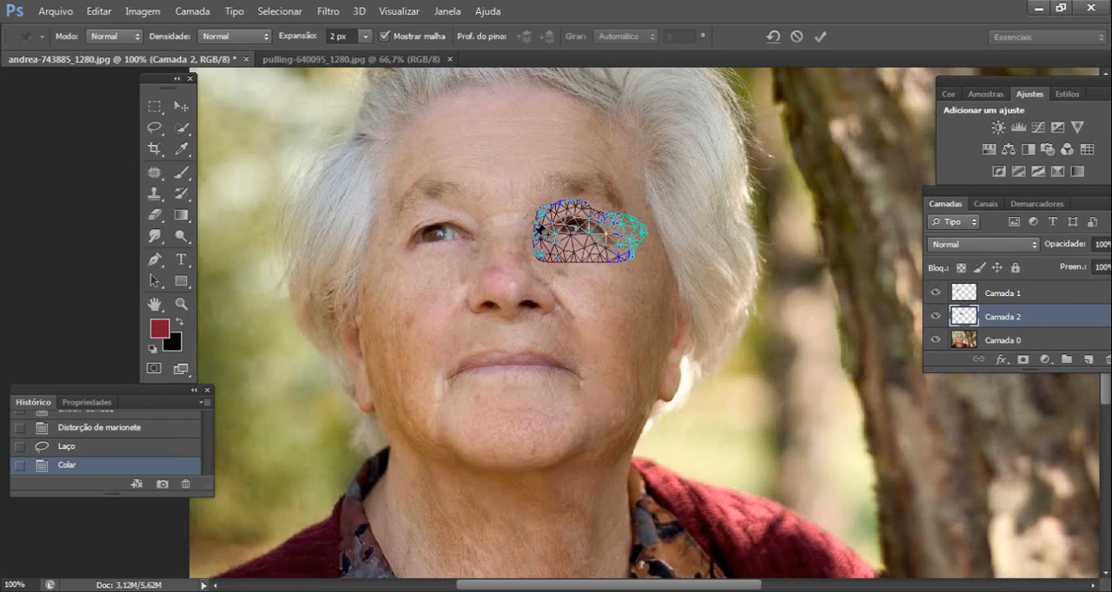
{"action": "left_click", "coordinate": [540, 232]}
{"action": "left_click", "coordinate": [626, 229]}
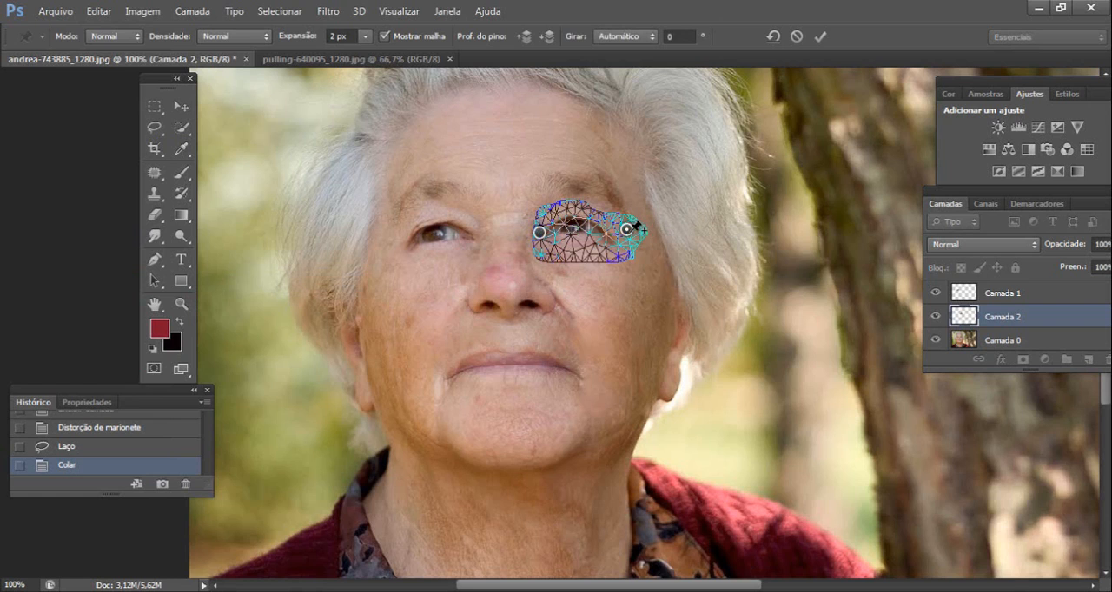
{"action": "left_click_drag", "start_coordinate": [629, 233], "coordinate": [630, 225]}
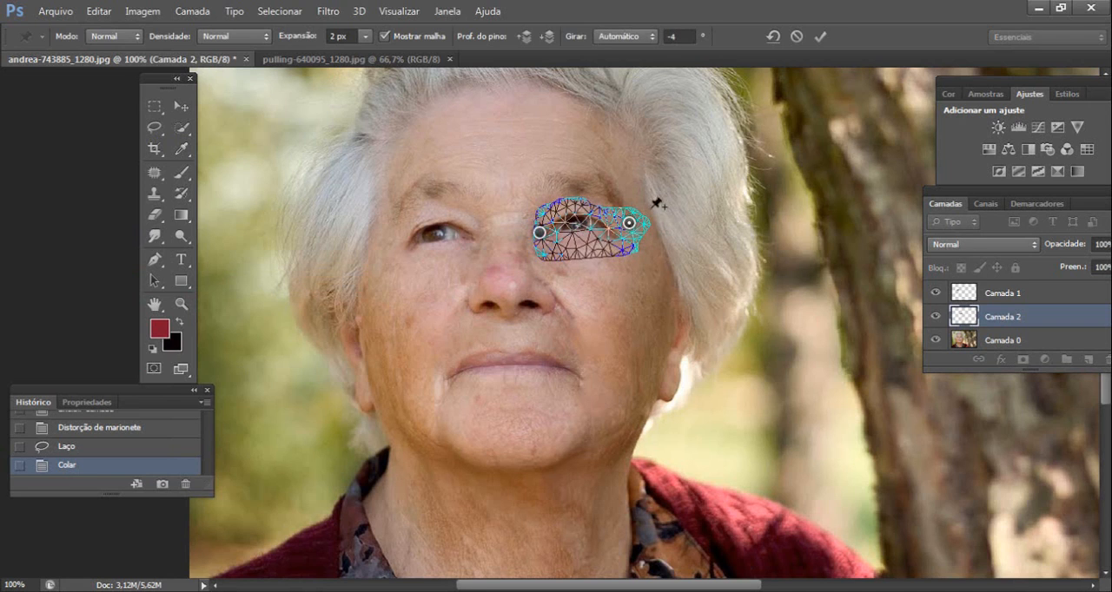
{"action": "left_click", "coordinate": [582, 250]}
{"action": "left_click_drag", "start_coordinate": [582, 252], "coordinate": [583, 257]}
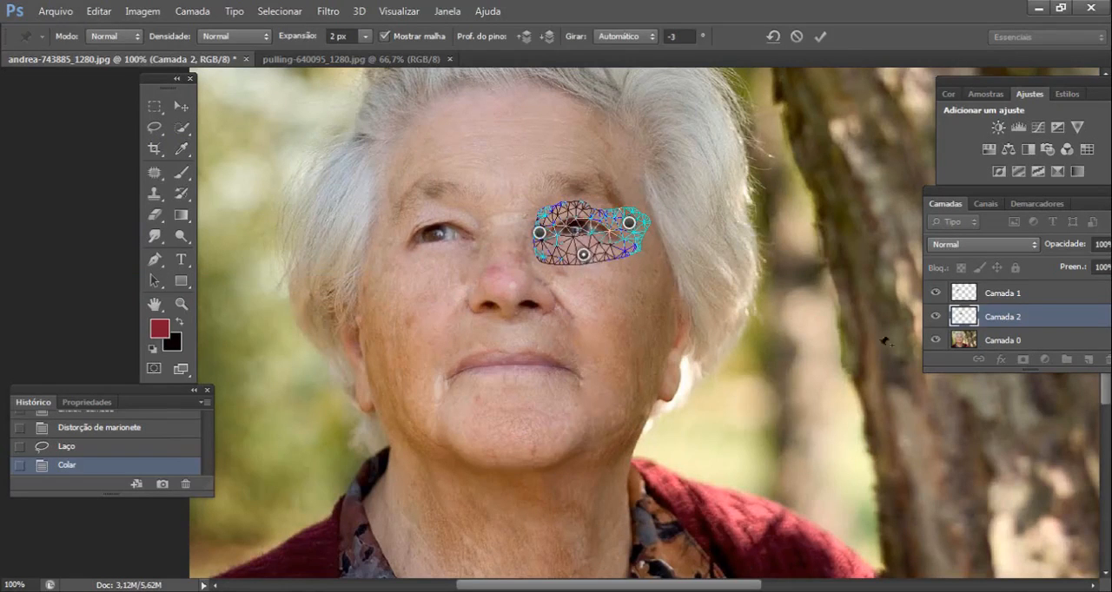
{"action": "left_click", "coordinate": [821, 35]}
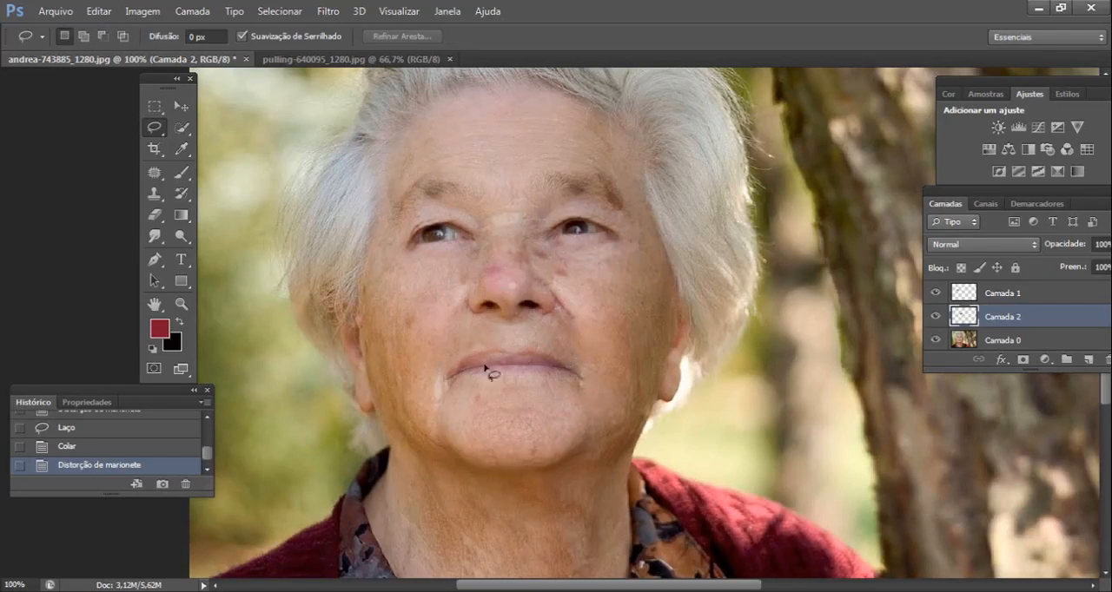
{"action": "left_click_drag", "start_coordinate": [489, 450], "coordinate": [501, 347]}
{"action": "mouse_move", "coordinate": [563, 192]}
{"action": "left_mouse_down"}
{"action": "mouse_move", "coordinate": [562, 280]}
{"action": "mouse_move", "coordinate": [583, 349]}
{"action": "left_mouse_up"}
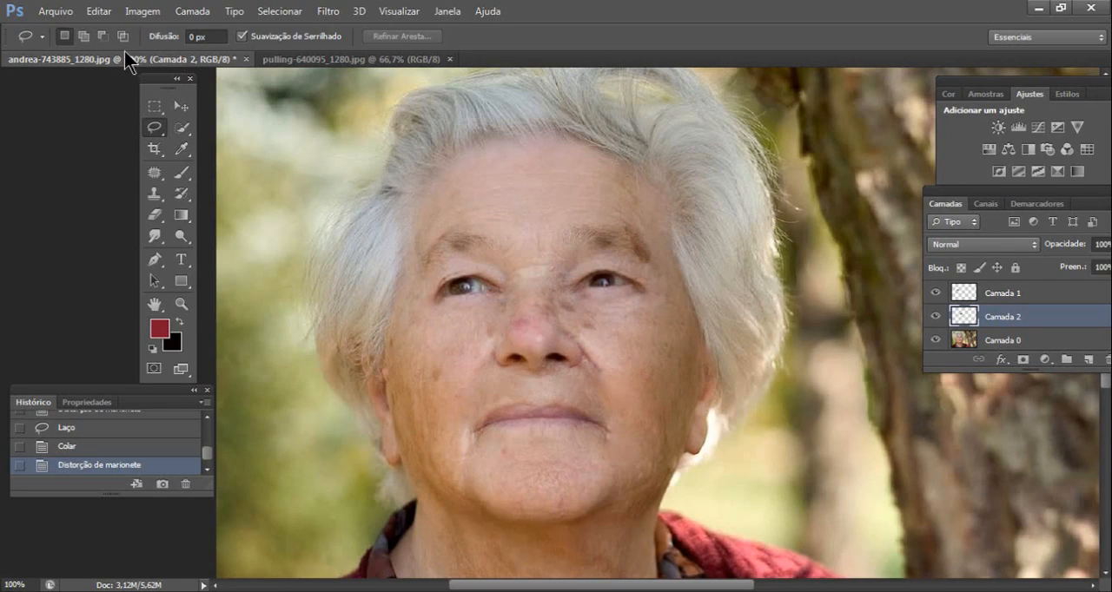
- Switch to the children's wagon photo and open the HDR Toning adjustment, moving its dialog clear of the image
{"action": "left_click", "coordinate": [289, 57]}
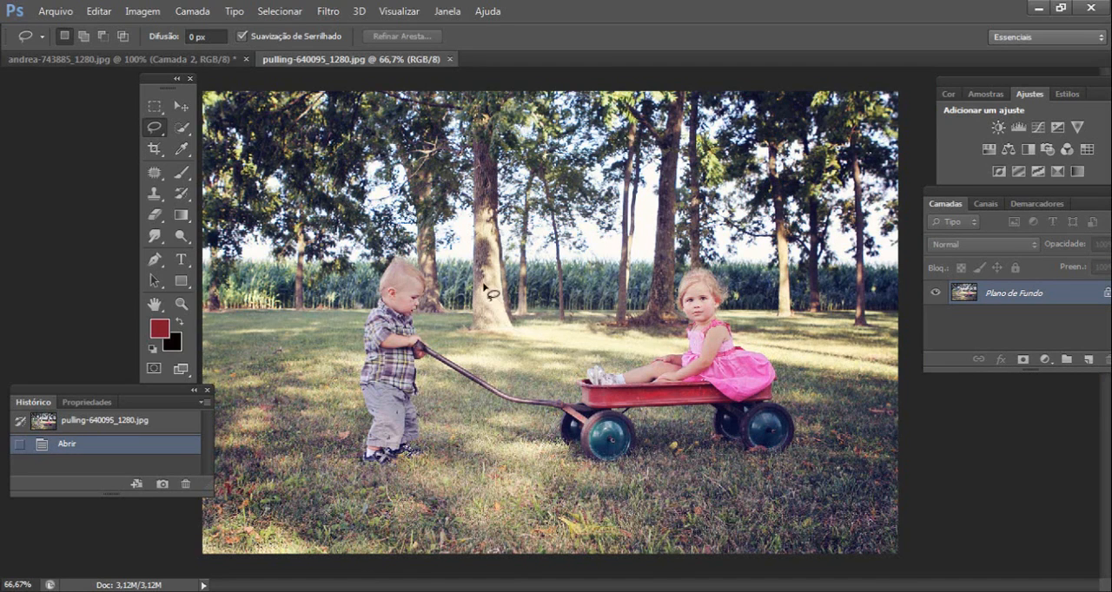
{"action": "left_click", "coordinate": [141, 17]}
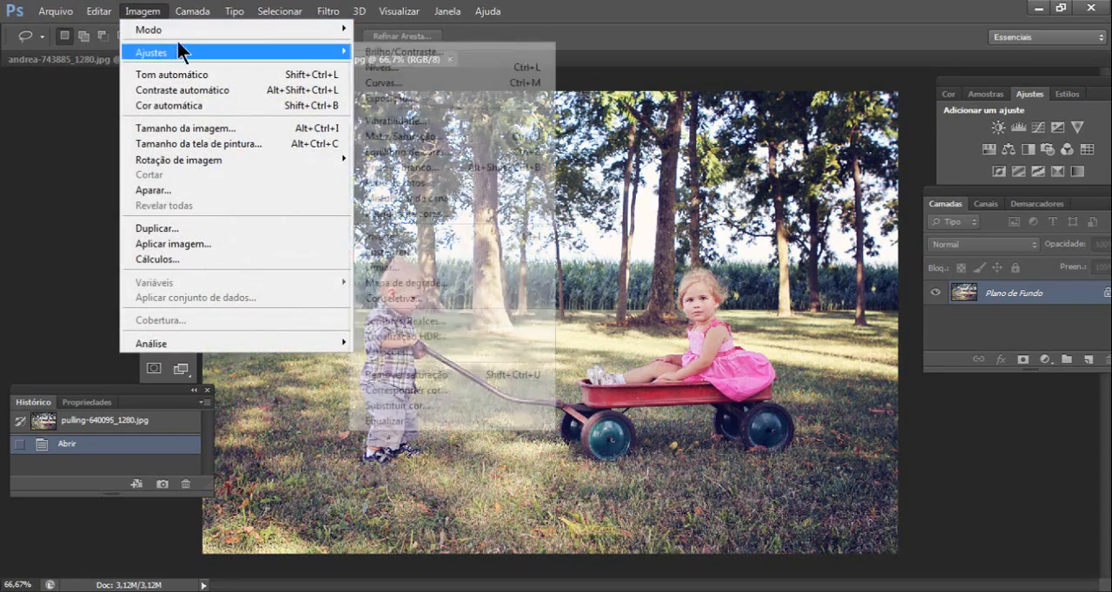
{"action": "mouse_move", "coordinate": [176, 29]}
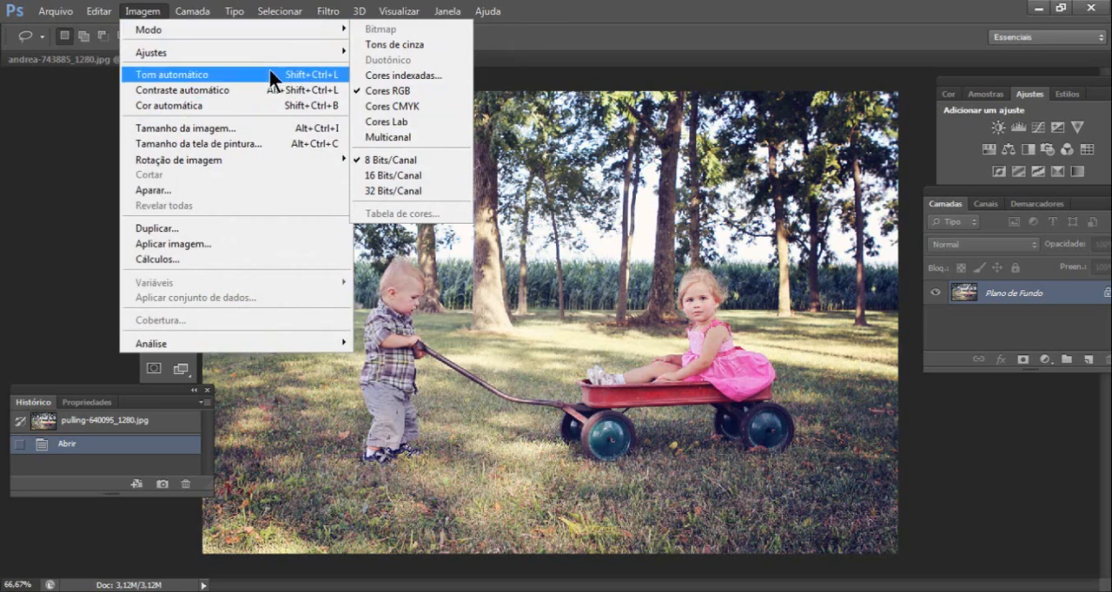
{"action": "mouse_move", "coordinate": [276, 54]}
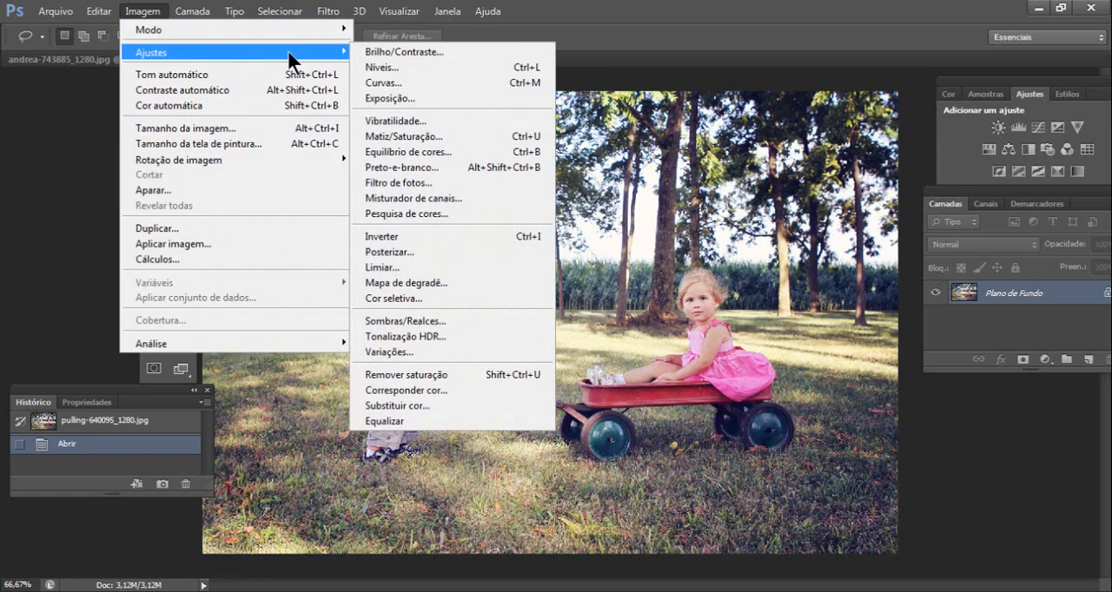
{"action": "left_click", "coordinate": [440, 339]}
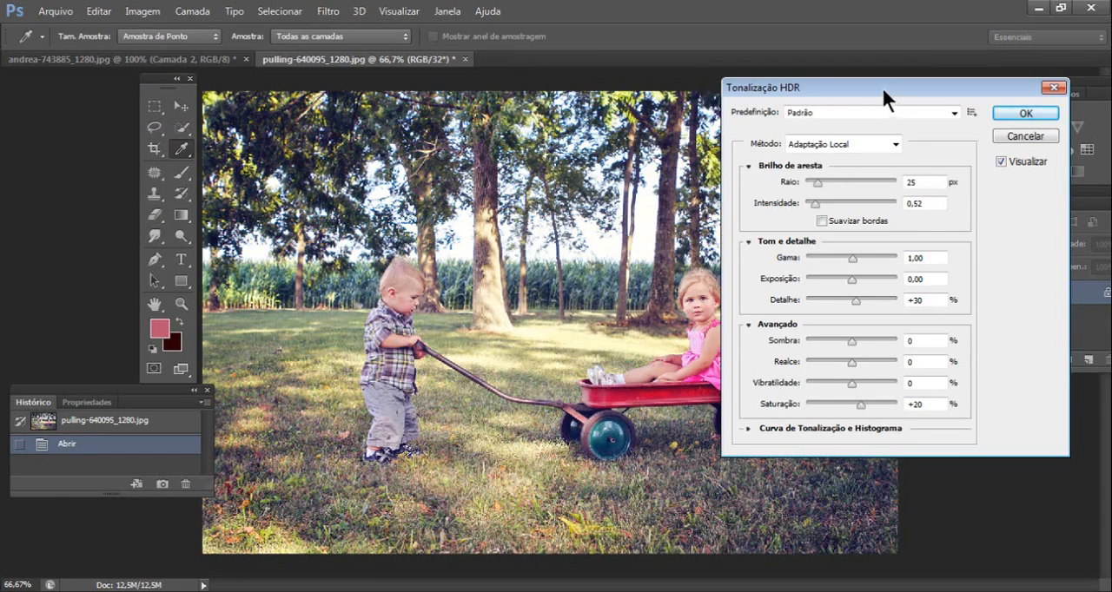
{"action": "left_click_drag", "start_coordinate": [880, 85], "coordinate": [868, 20]}
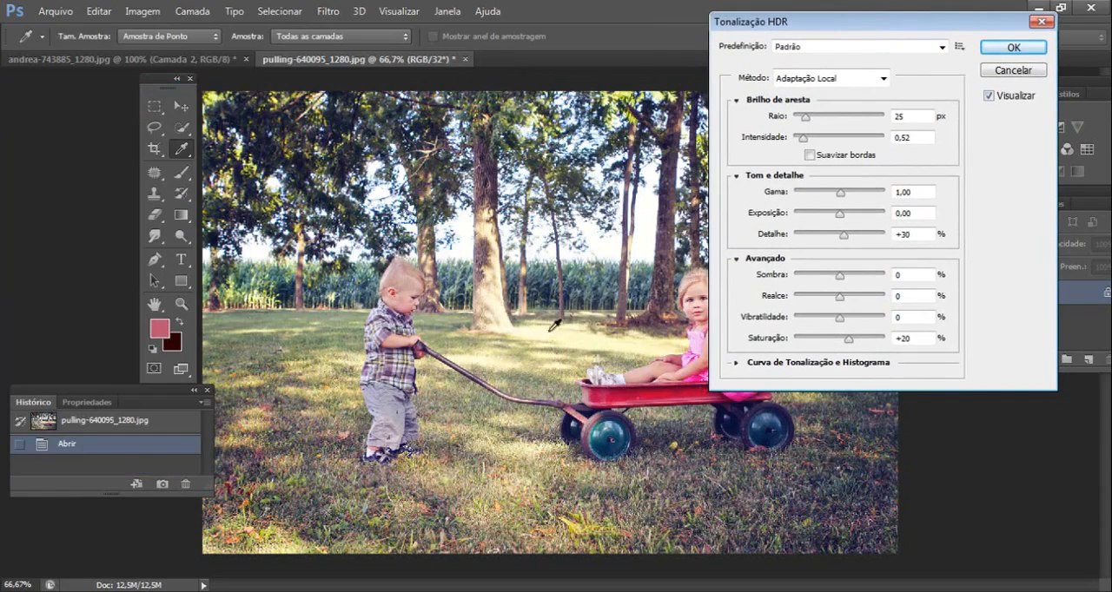
- Try the Mais saturado HDR Toning preset with Realce at +68 and Sombra at +1
{"action": "left_click", "coordinate": [922, 46]}
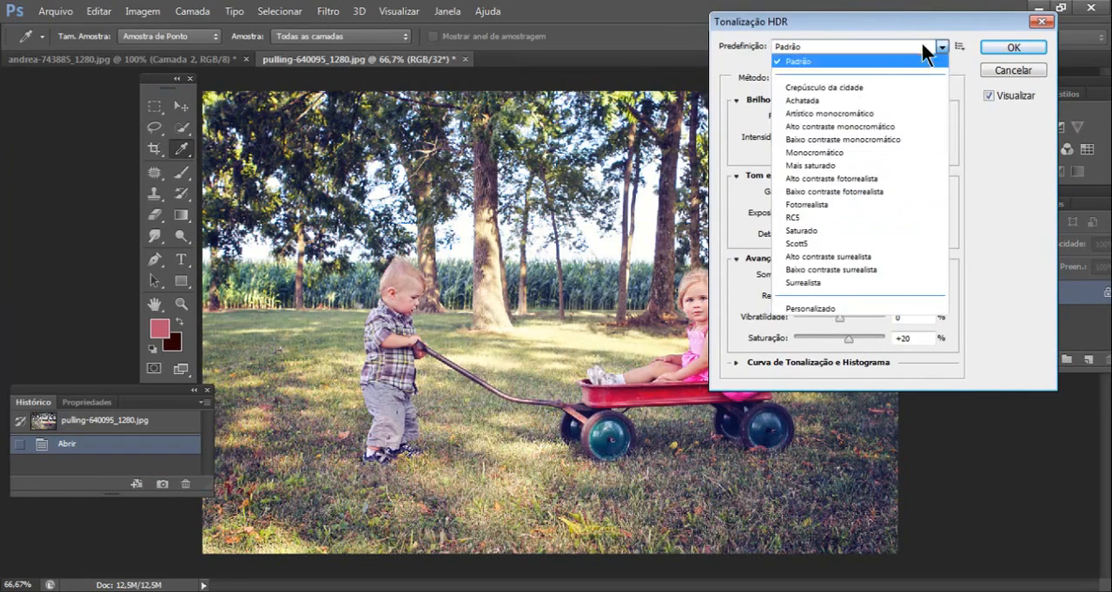
{"action": "left_click", "coordinate": [839, 163]}
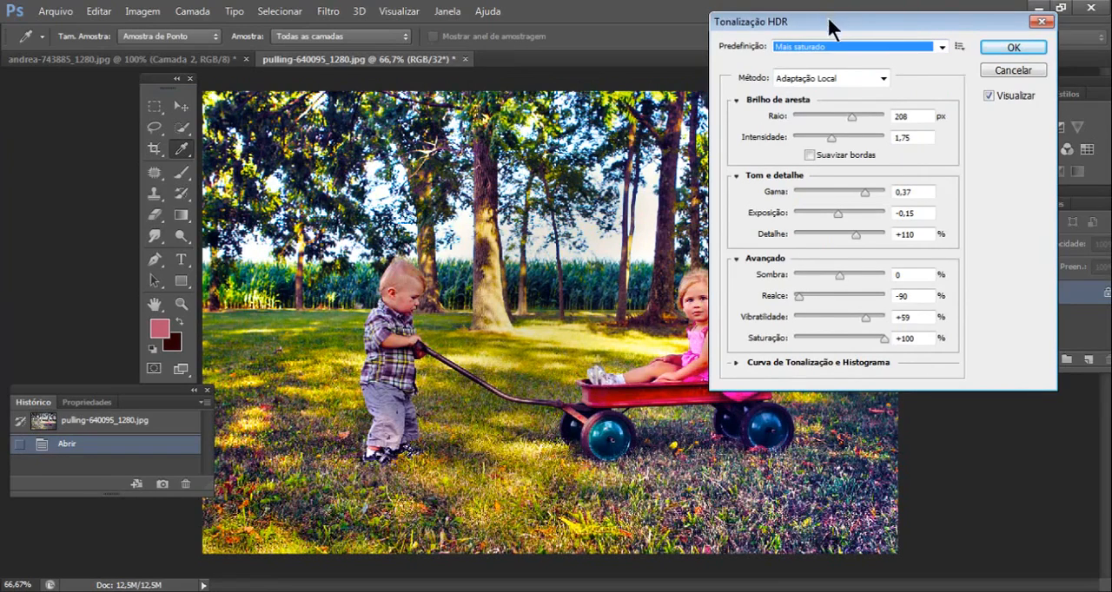
{"action": "left_click_drag", "start_coordinate": [833, 23], "coordinate": [760, 87]}
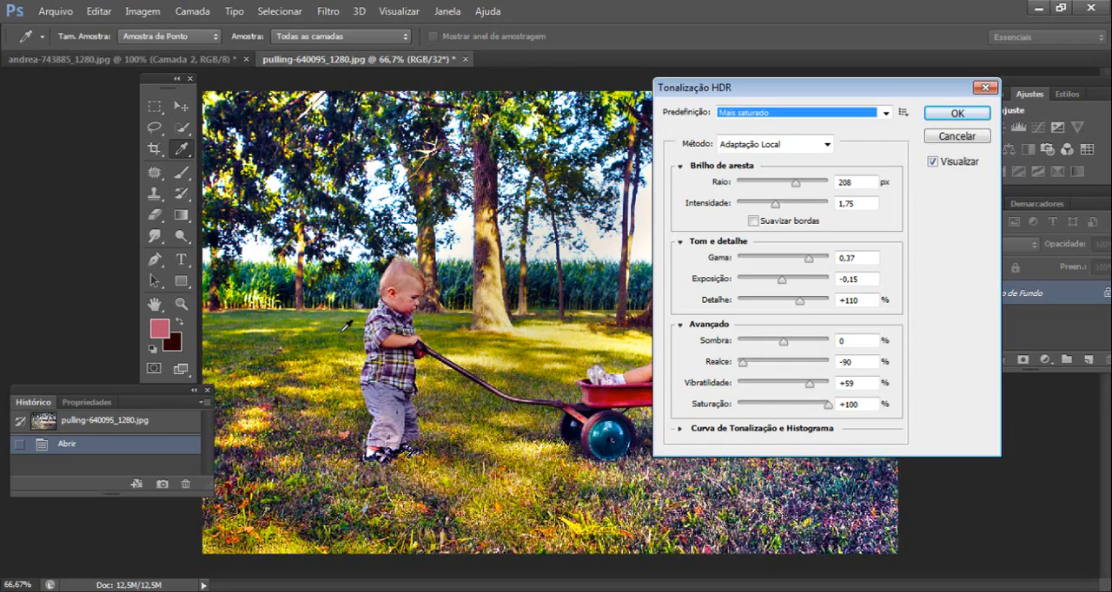
{"action": "left_click_drag", "start_coordinate": [866, 91], "coordinate": [1061, 228]}
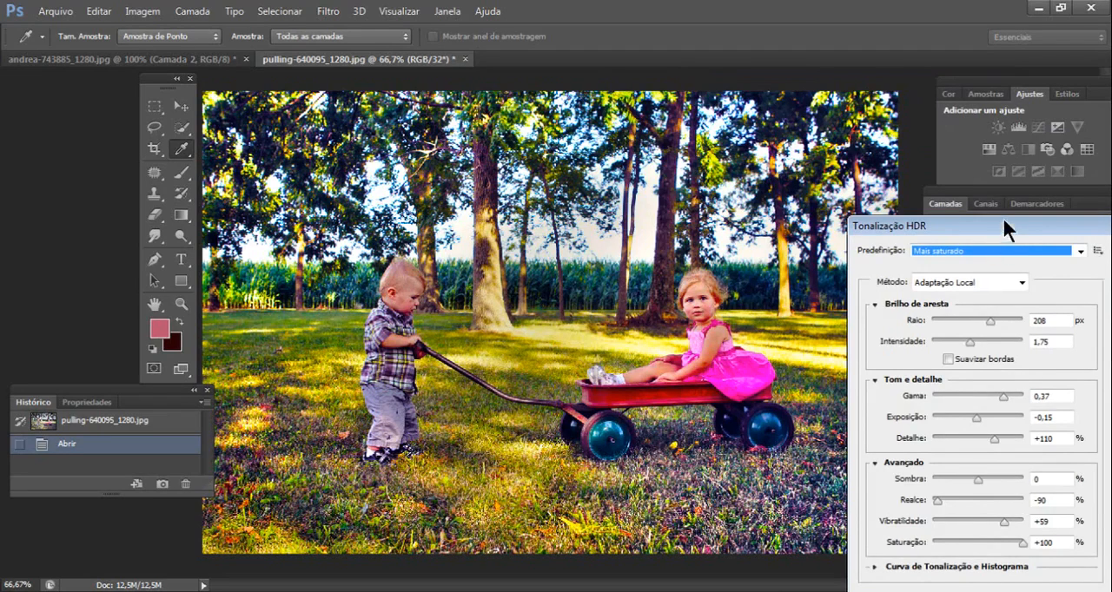
{"action": "left_click_drag", "start_coordinate": [1005, 228], "coordinate": [793, 73]}
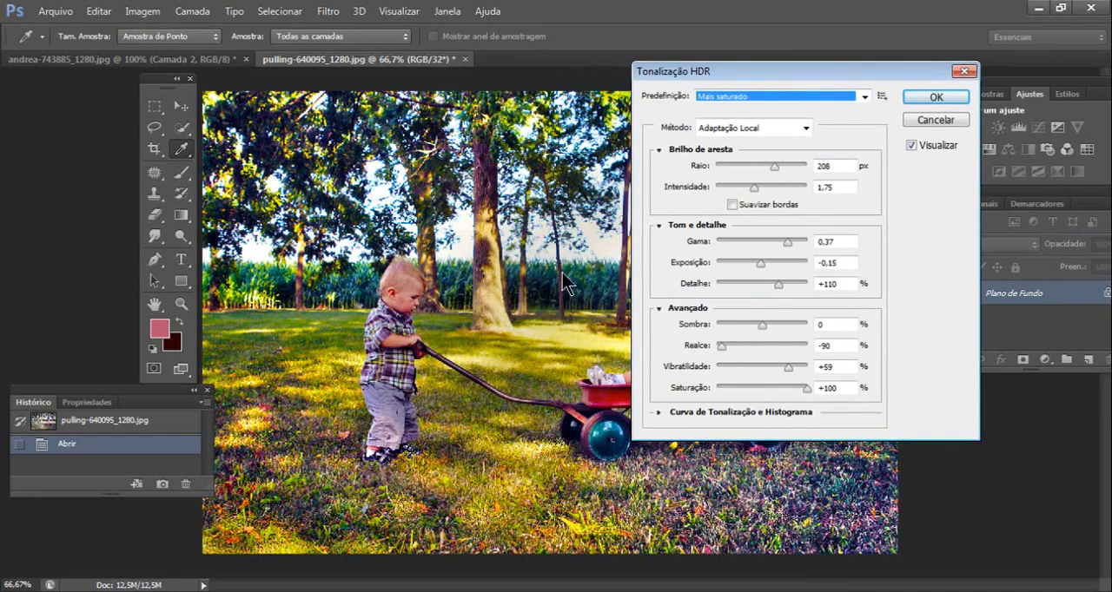
{"action": "left_click_drag", "start_coordinate": [726, 343], "coordinate": [763, 328]}
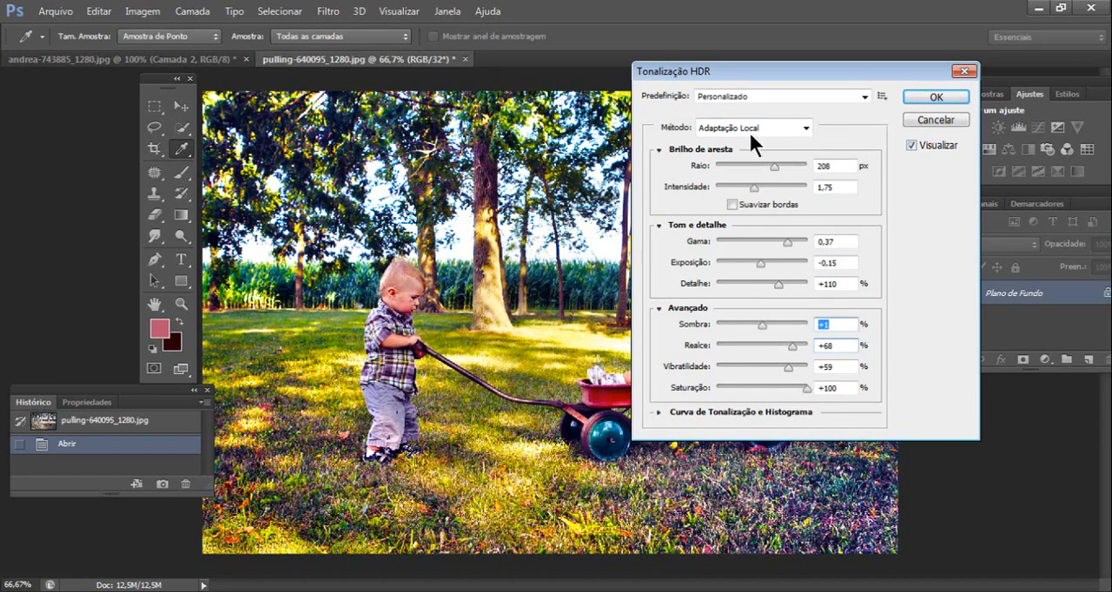
- Apply HDR Toning based on the Padrão preset with Raio 16 px, Intensidade 0,23, Realce +23 and Vibratilidade +64
{"action": "left_click", "coordinate": [755, 94]}
{"action": "left_click", "coordinate": [747, 109]}
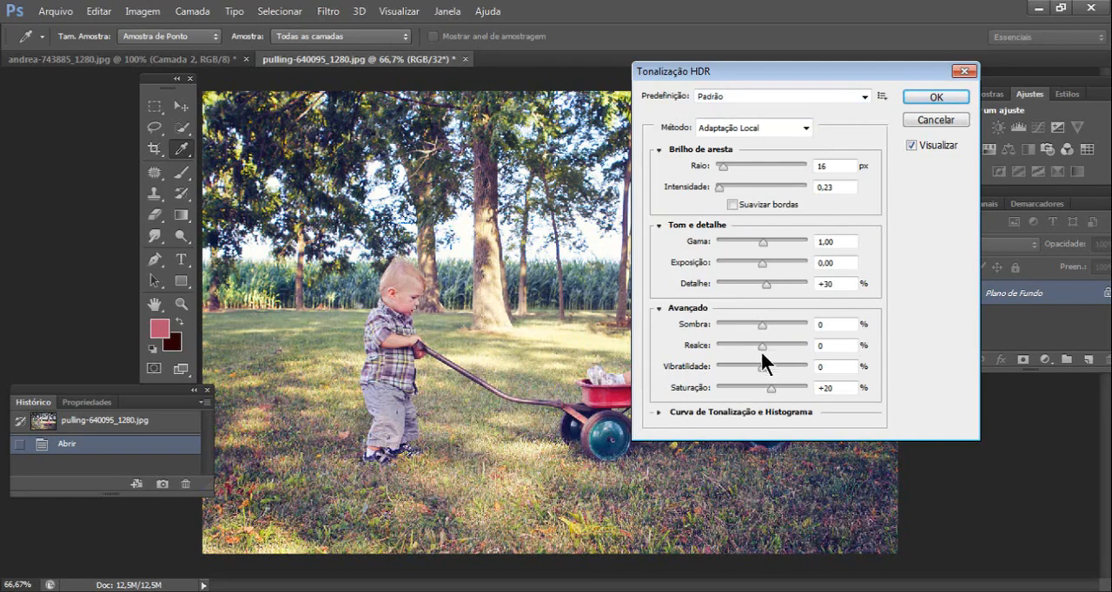
{"action": "left_click_drag", "start_coordinate": [755, 345], "coordinate": [790, 365]}
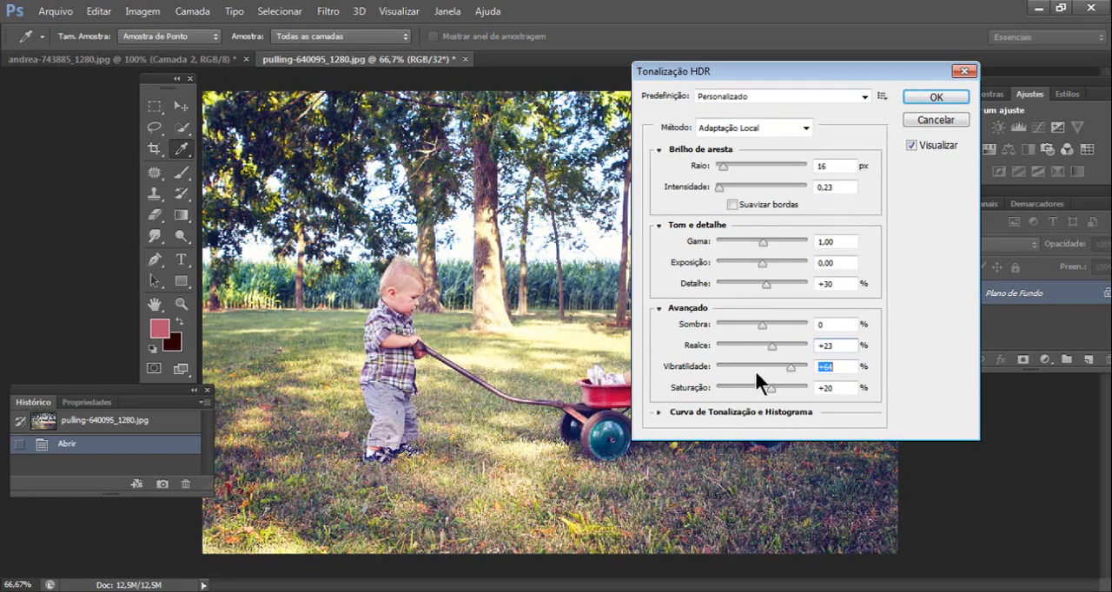
{"action": "left_click", "coordinate": [931, 103]}
{"action": "key", "text": "l"}
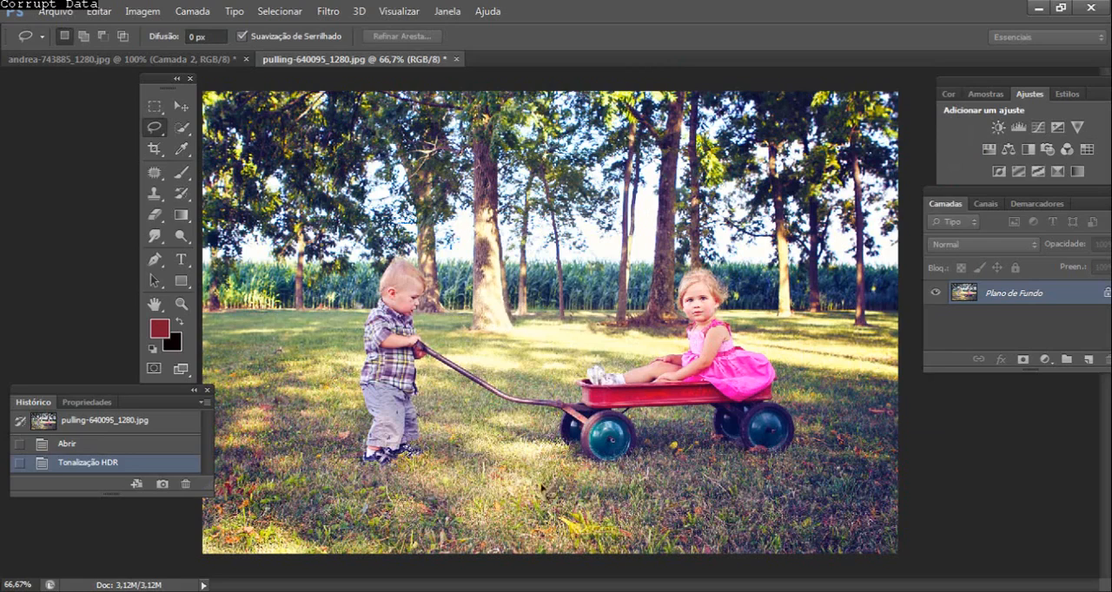
- Convert the wagon photo to Lab colour mode and turn its background into the regular layer Camada 0
{"action": "left_click", "coordinate": [135, 14]}
{"action": "mouse_move", "coordinate": [214, 31]}
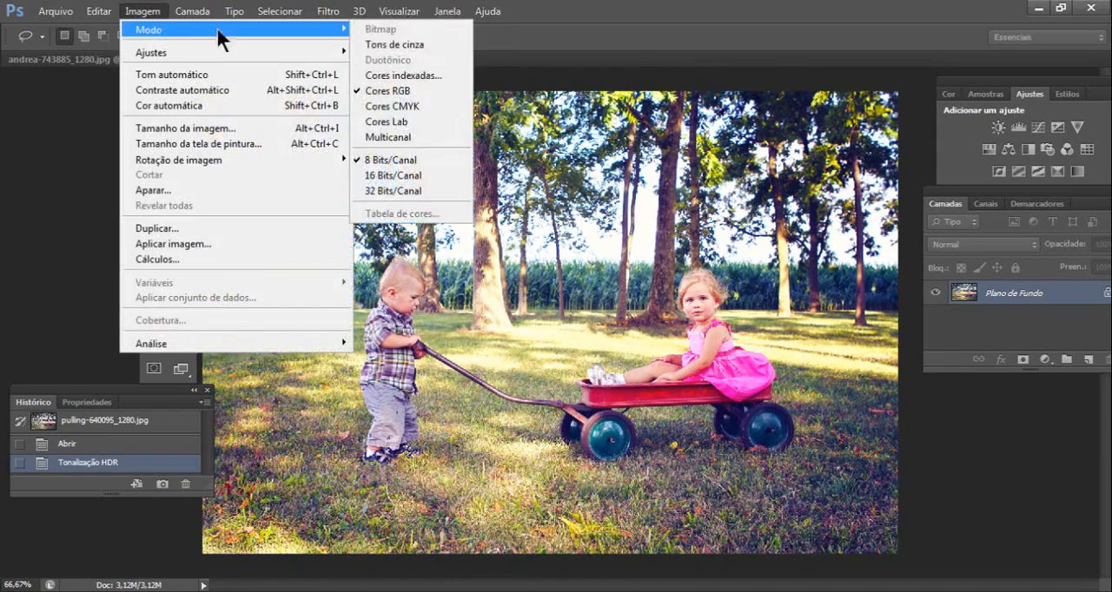
{"action": "left_click", "coordinate": [415, 124]}
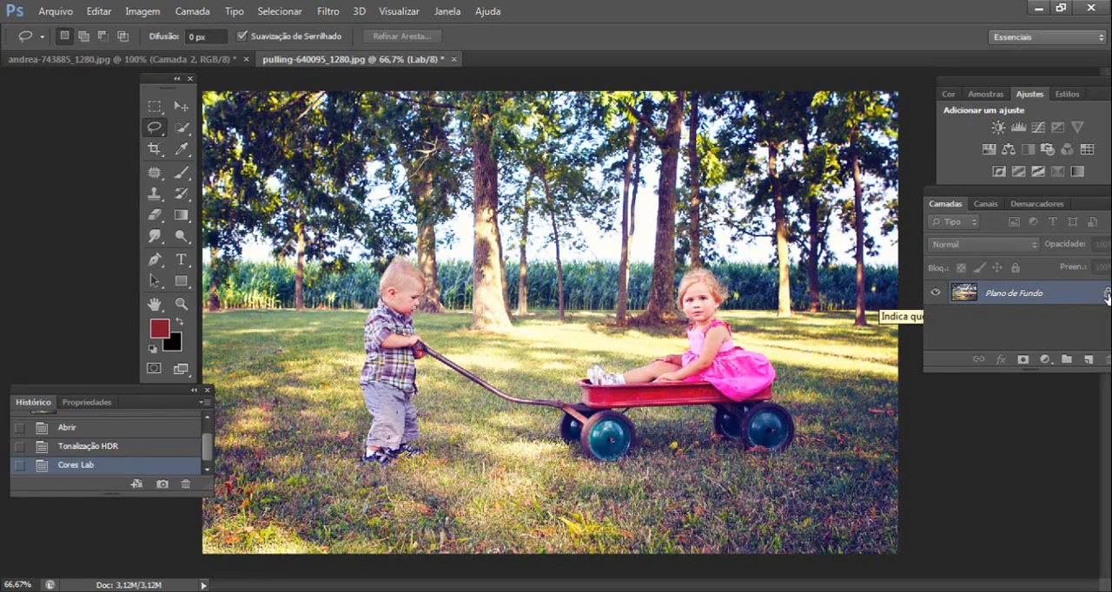
{"action": "double_click", "coordinate": [995, 296]}
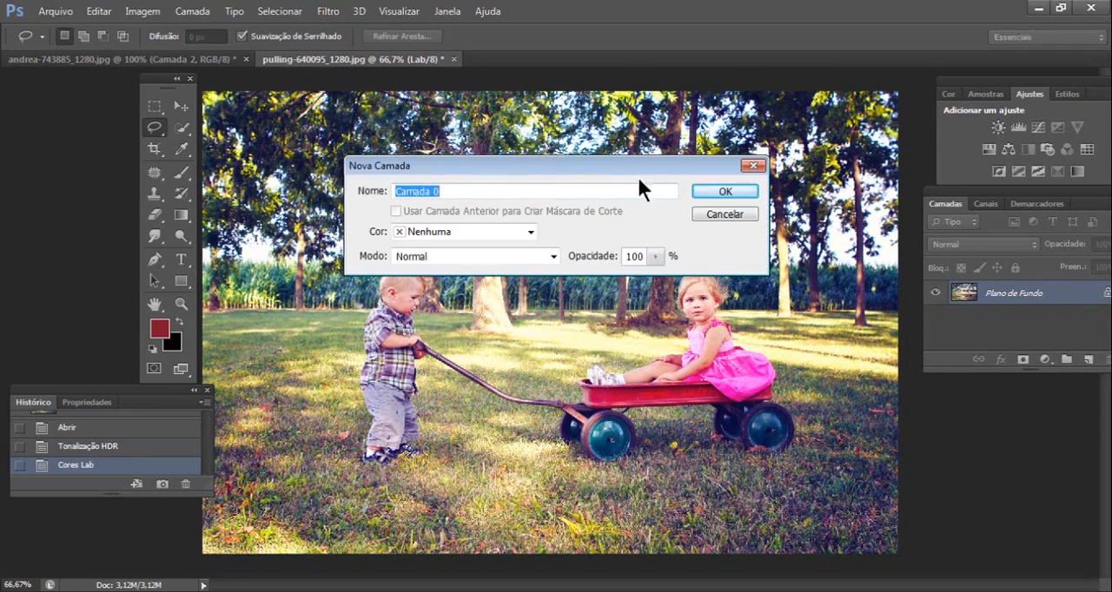
{"action": "left_click", "coordinate": [720, 192]}
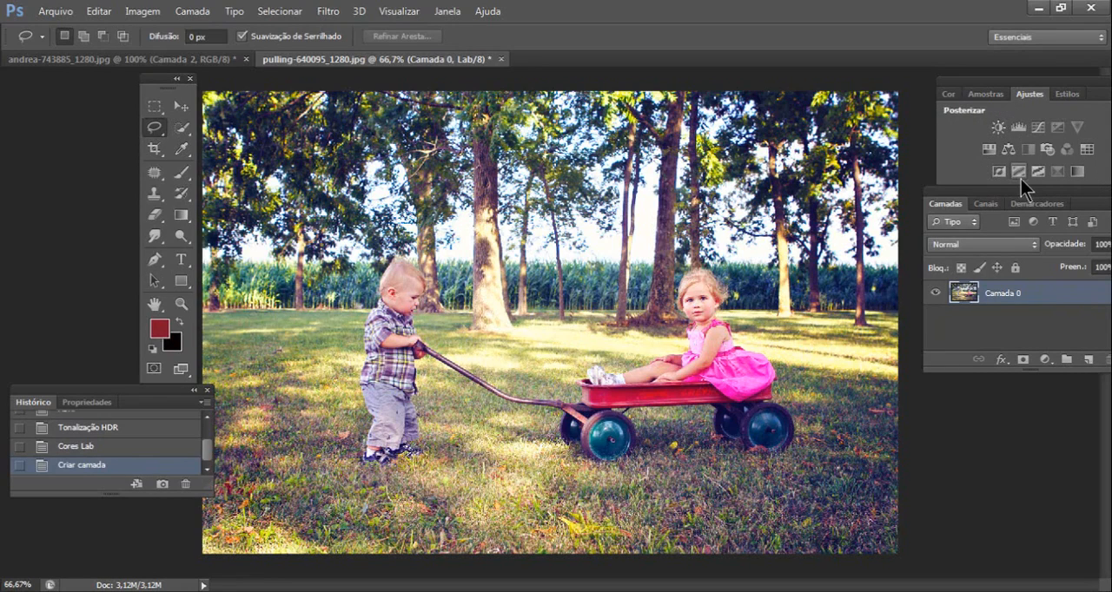
- Add a Curves adjustment layer above Camada 0 and enlarge its properties so the whole curve is shown
{"action": "left_click", "coordinate": [1038, 128]}
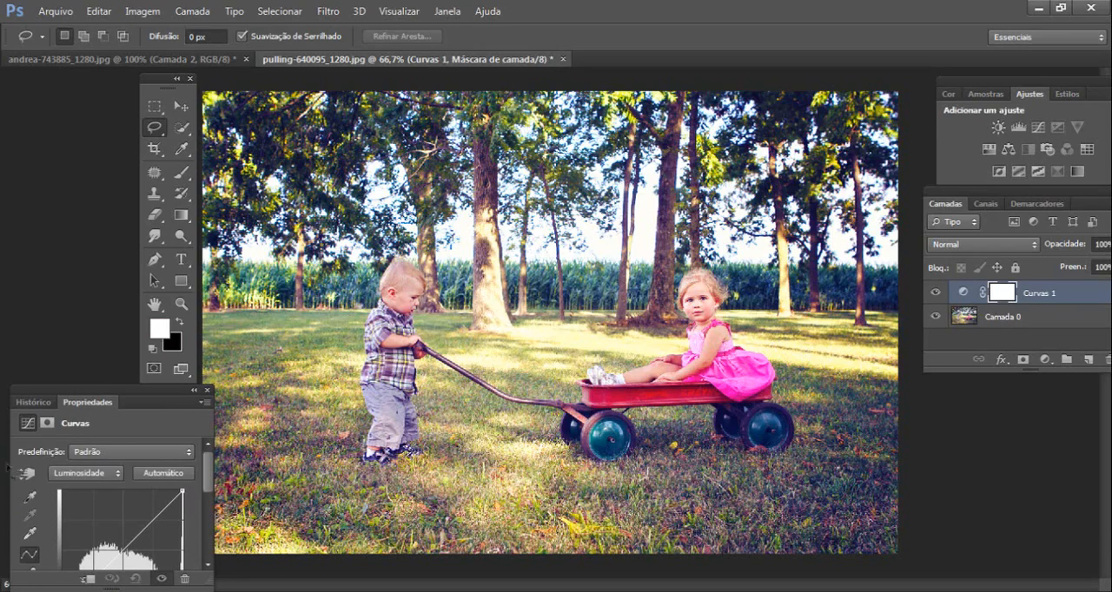
{"action": "left_click_drag", "start_coordinate": [142, 396], "coordinate": [231, 204]}
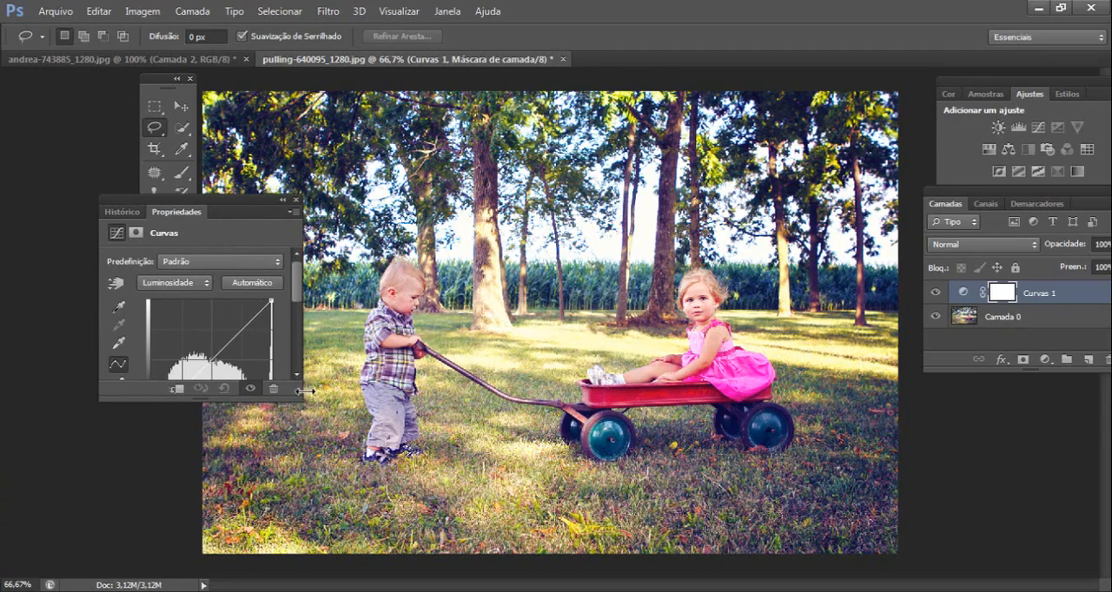
{"action": "left_click_drag", "start_coordinate": [293, 390], "coordinate": [329, 530]}
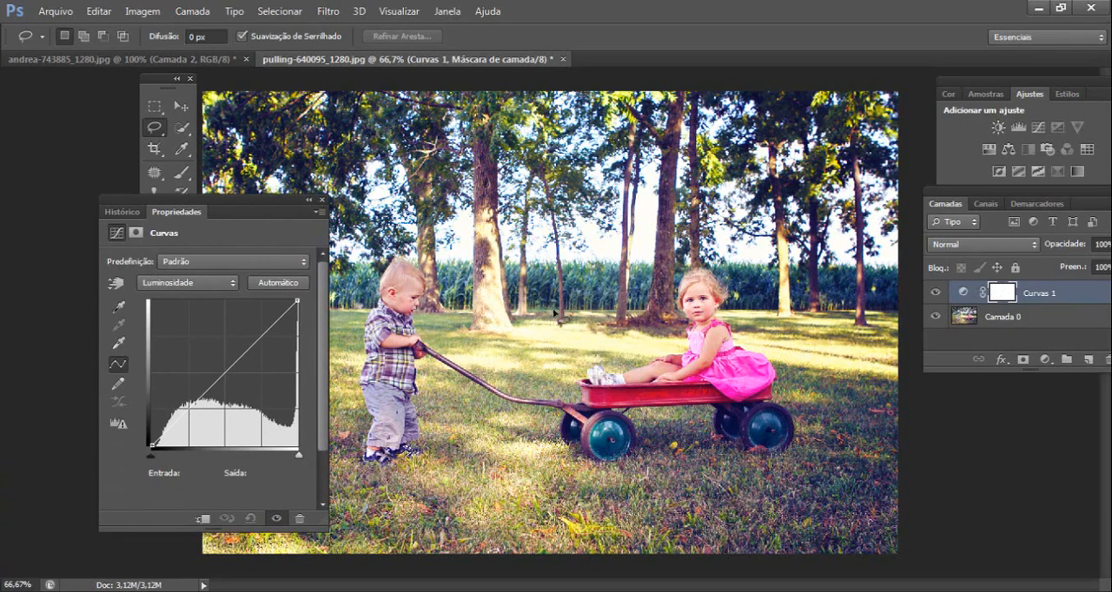
- Try moving the black endpoint of the a channel's curve inward to input -111
{"action": "left_click", "coordinate": [174, 283]}
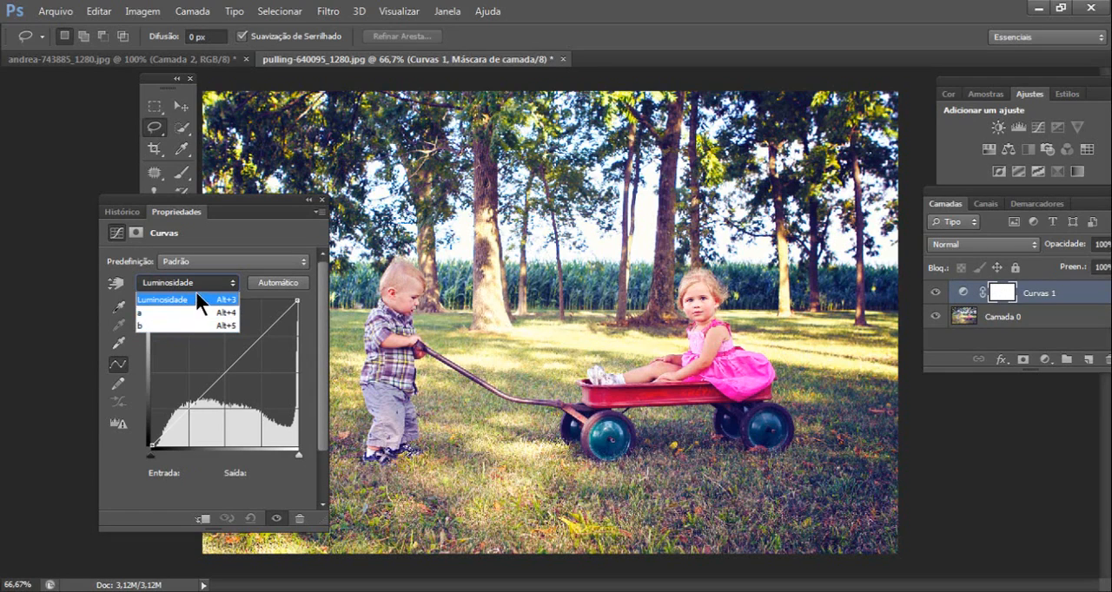
{"action": "left_click", "coordinate": [155, 312]}
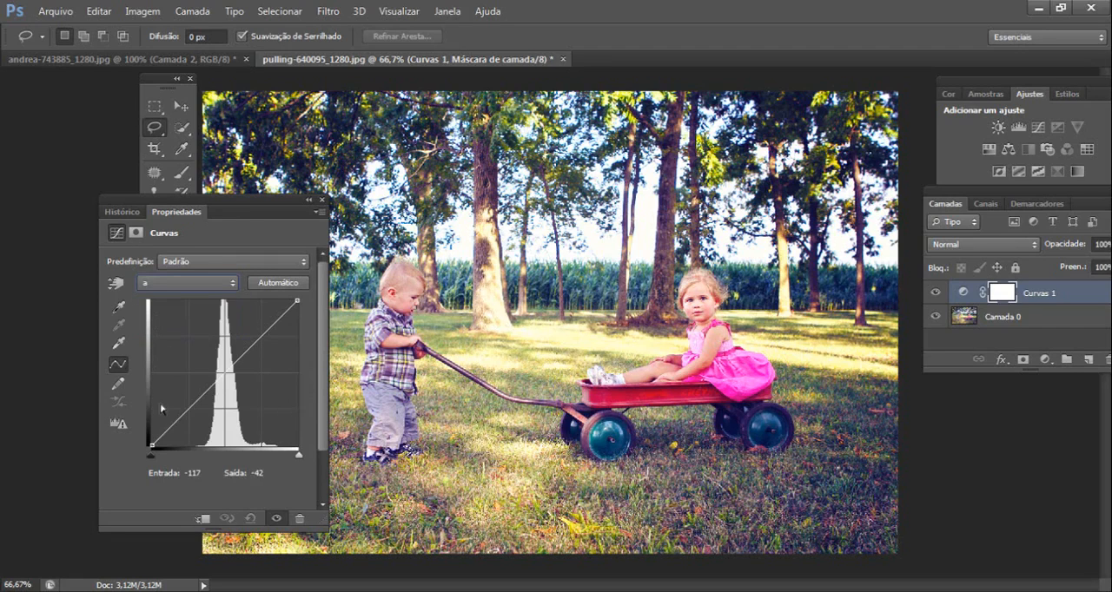
{"action": "mouse_move", "coordinate": [152, 445]}
{"action": "left_mouse_down"}
{"action": "mouse_move", "coordinate": [151, 431]}
{"action": "mouse_move", "coordinate": [151, 445]}
{"action": "left_mouse_up"}
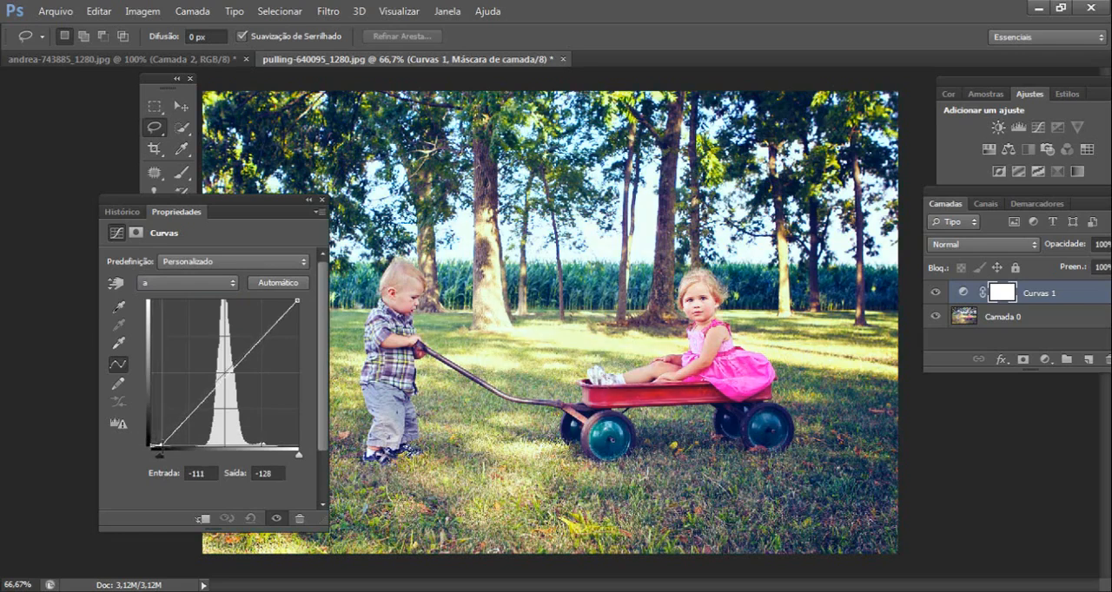
{"action": "mouse_move", "coordinate": [297, 301]}
{"action": "left_mouse_down"}
{"action": "mouse_move", "coordinate": [299, 321]}
{"action": "mouse_move", "coordinate": [310, 303]}
{"action": "mouse_move", "coordinate": [300, 298]}
{"action": "left_mouse_up"}
- On the b channel's curve, move the white endpoint to input 108 and the black endpoint to input -119, then collapse the curve properties
{"action": "left_click", "coordinate": [209, 290]}
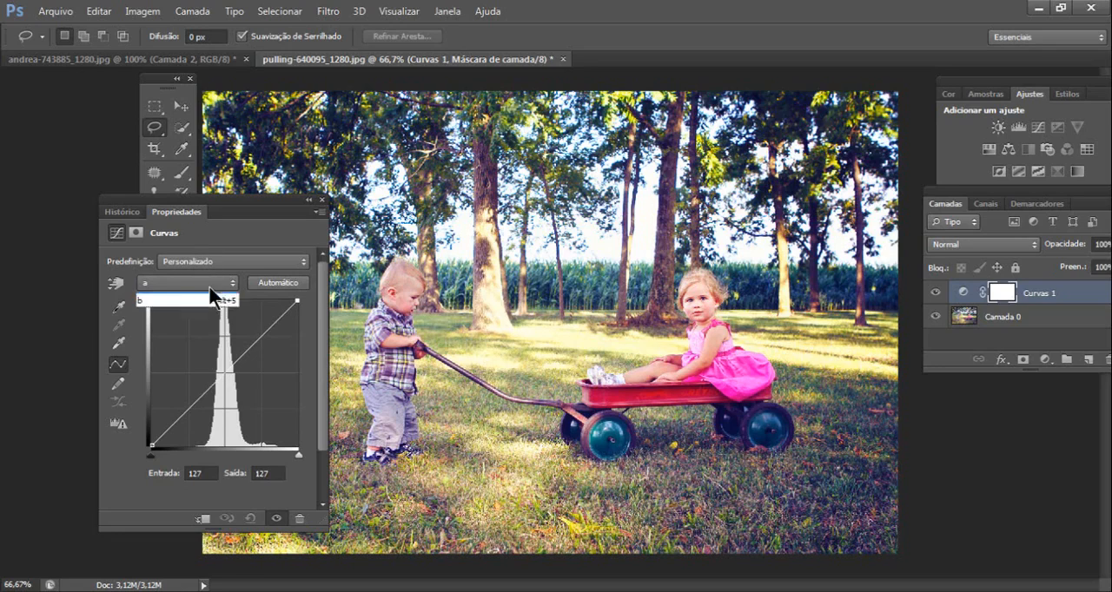
{"action": "left_click", "coordinate": [171, 326]}
{"action": "left_click_drag", "start_coordinate": [297, 303], "coordinate": [287, 300]}
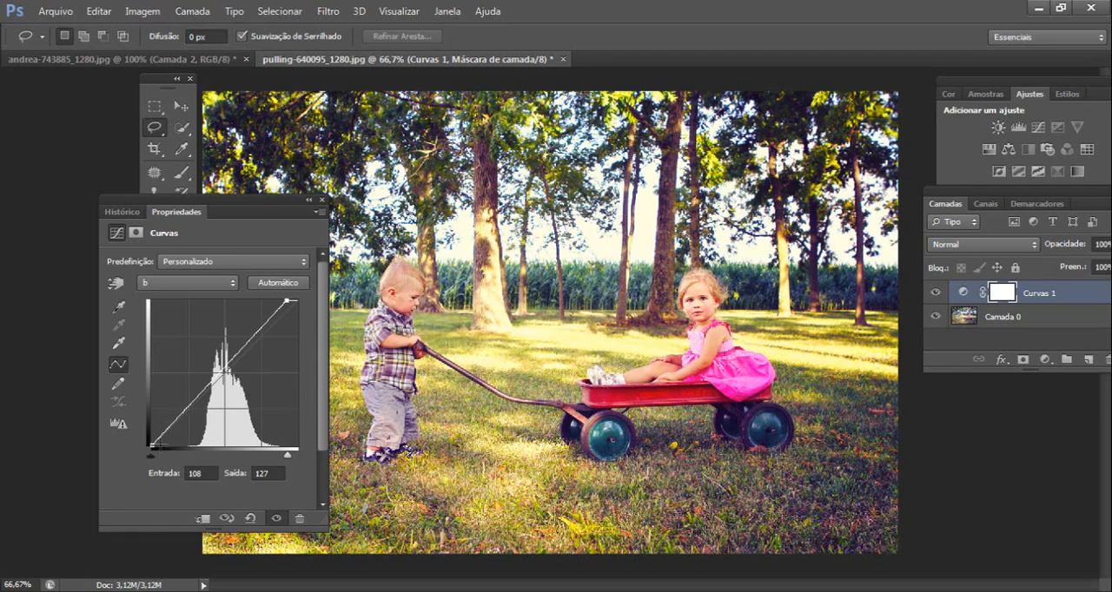
{"action": "left_click", "coordinate": [153, 450]}
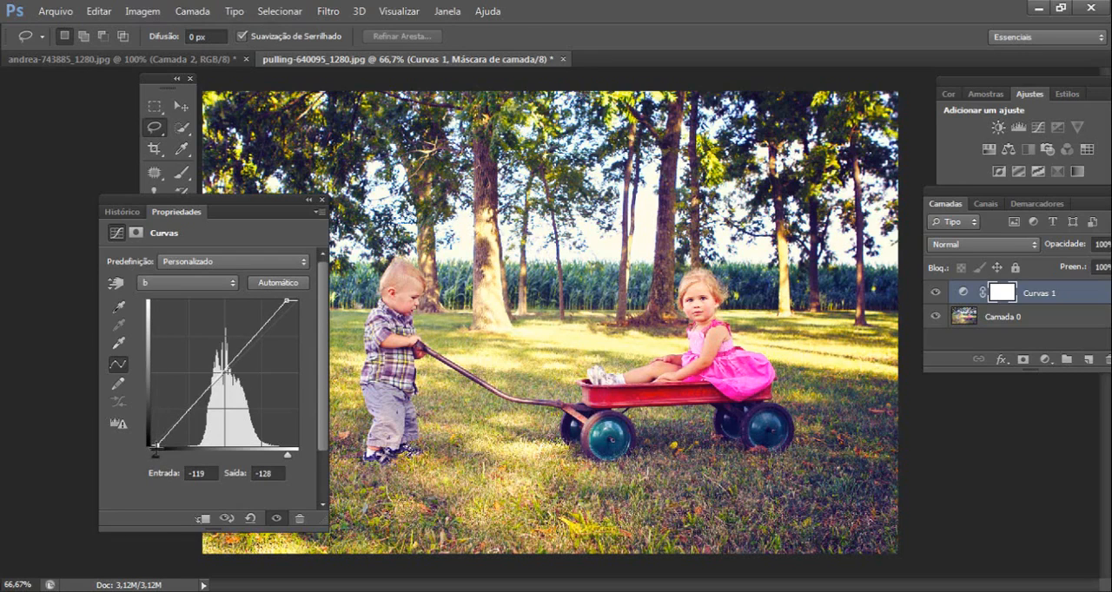
{"action": "left_click", "coordinate": [311, 203]}
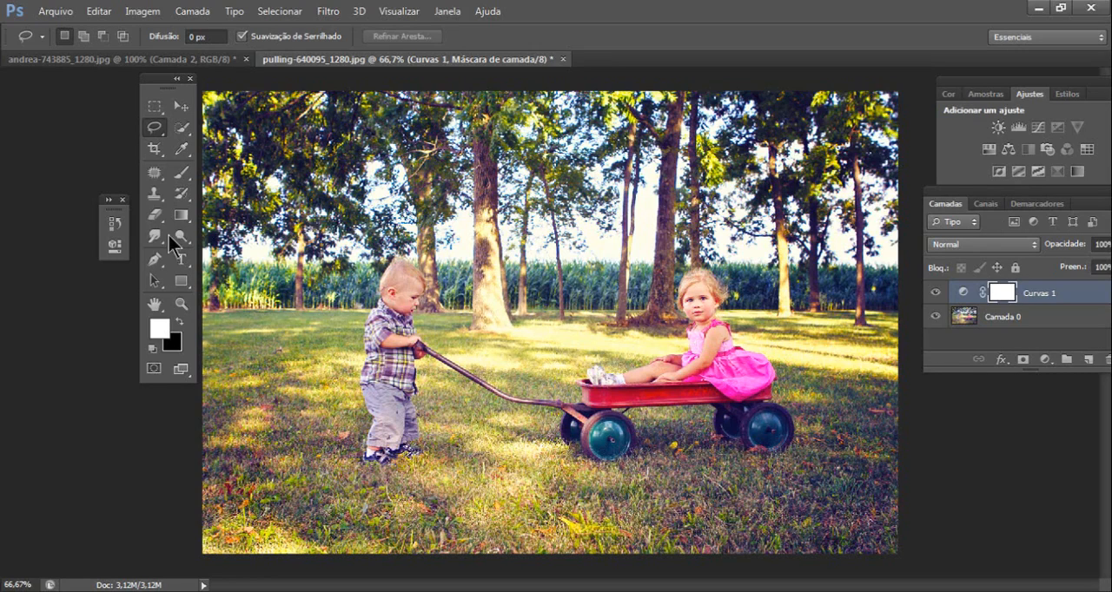
- Compare the original wagon photo with the final Curves state through the history, then tuck the history away
{"action": "left_click", "coordinate": [114, 224]}
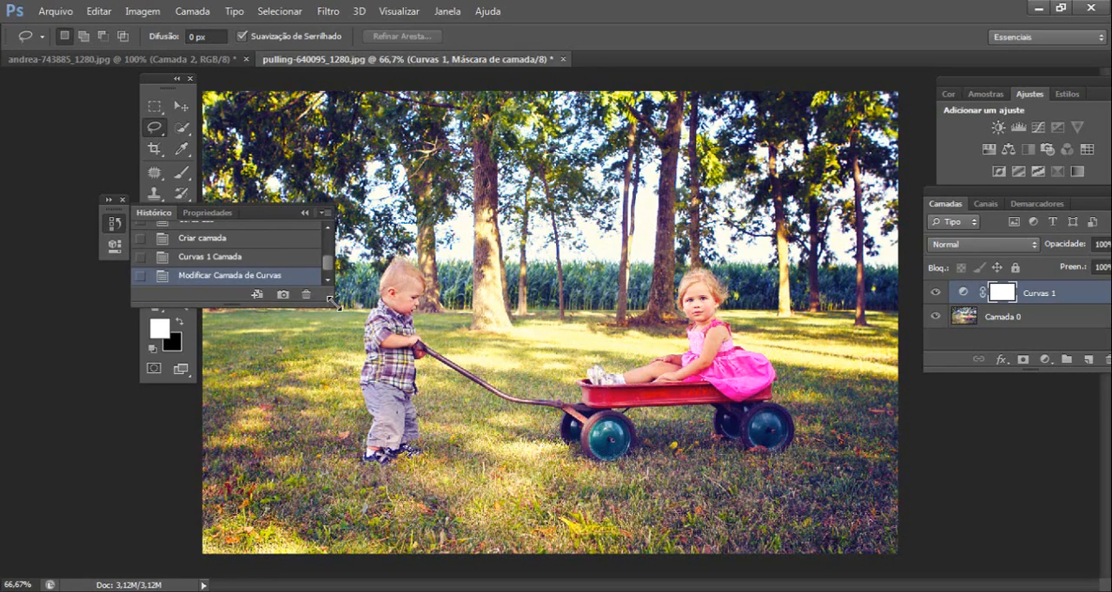
{"action": "left_click_drag", "start_coordinate": [331, 301], "coordinate": [341, 493]}
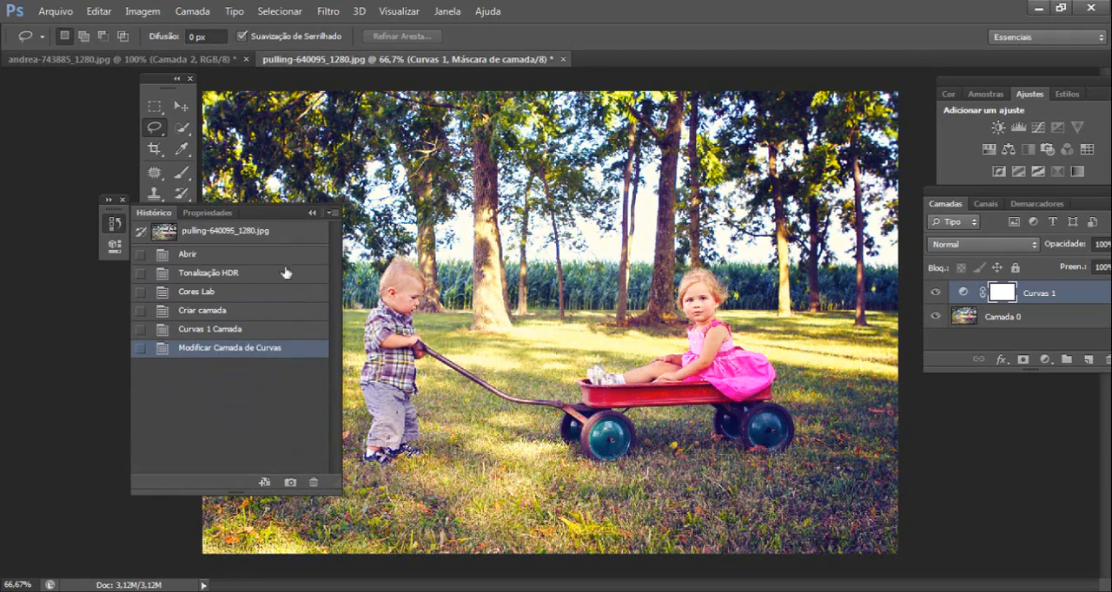
{"action": "left_click", "coordinate": [202, 232]}
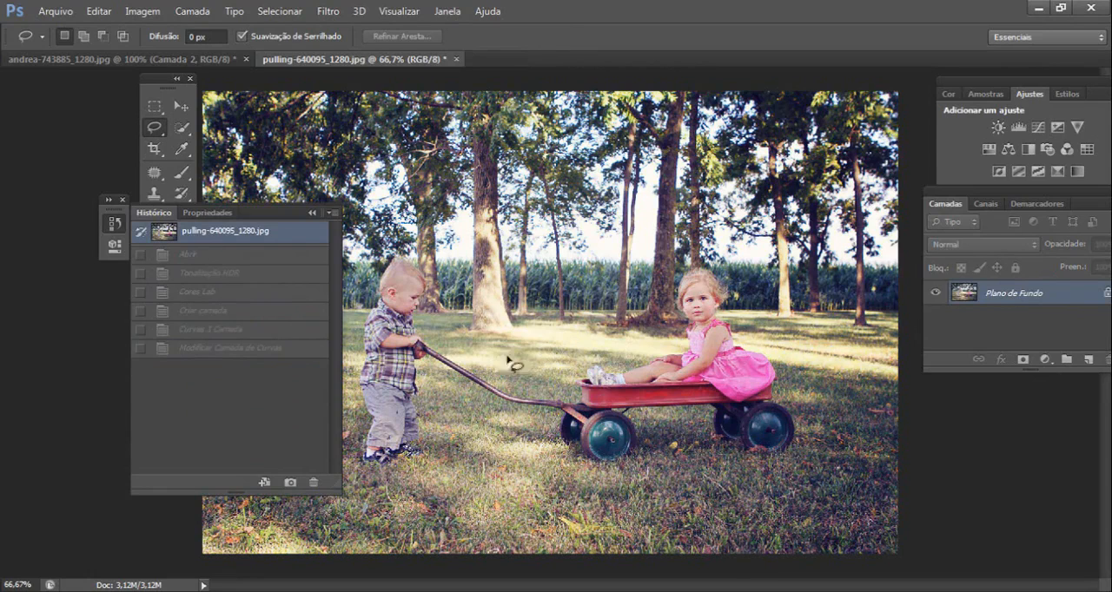
{"action": "left_click", "coordinate": [231, 350]}
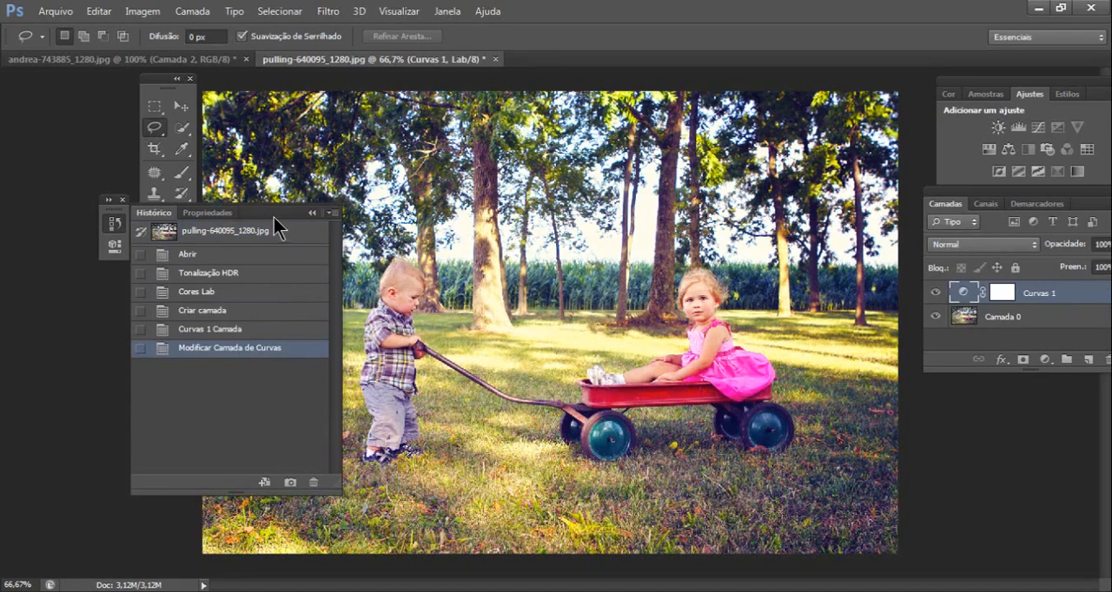
{"action": "left_click_drag", "start_coordinate": [274, 218], "coordinate": [173, 238]}
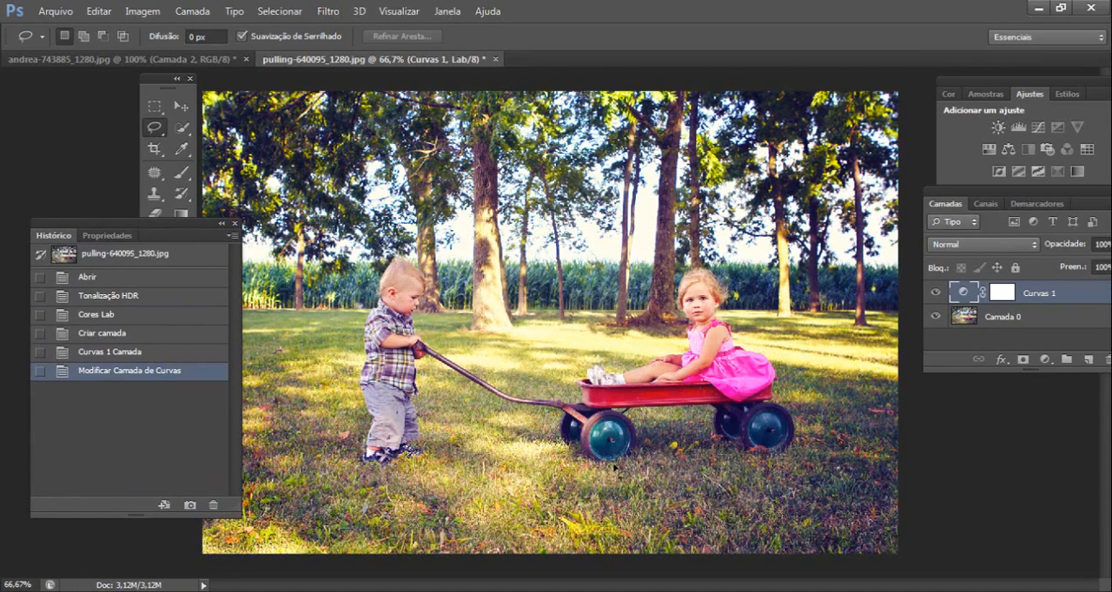
{"action": "left_click", "coordinate": [220, 228]}
- Try converting the wagon photo to RGB color with its adjustment layer discarded, and undo the mode change
{"action": "left_click", "coordinate": [139, 11]}
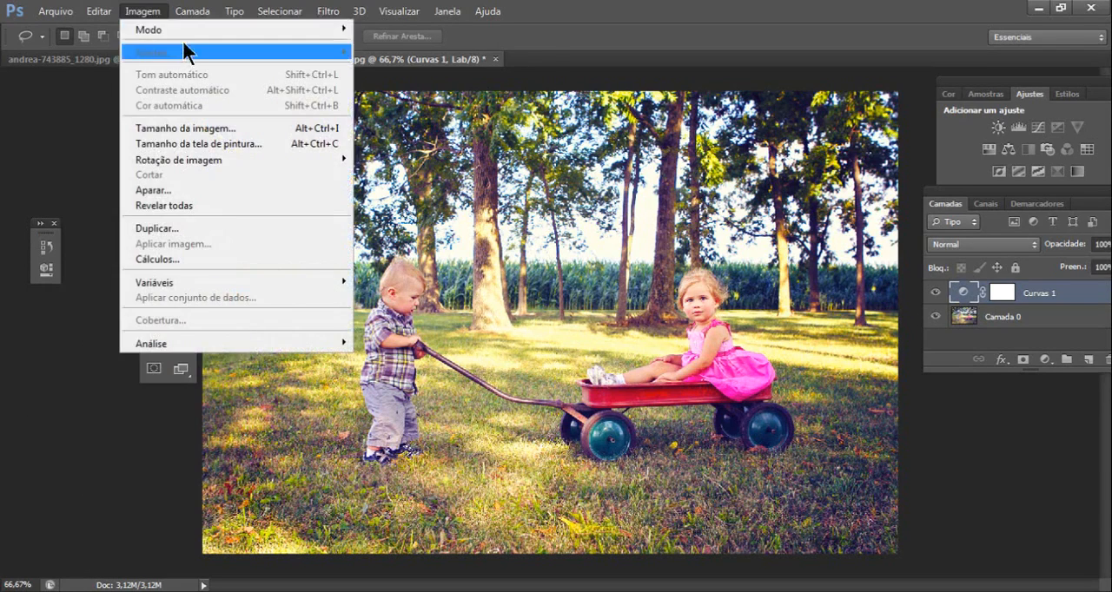
{"action": "mouse_move", "coordinate": [280, 31]}
{"action": "left_click", "coordinate": [404, 90]}
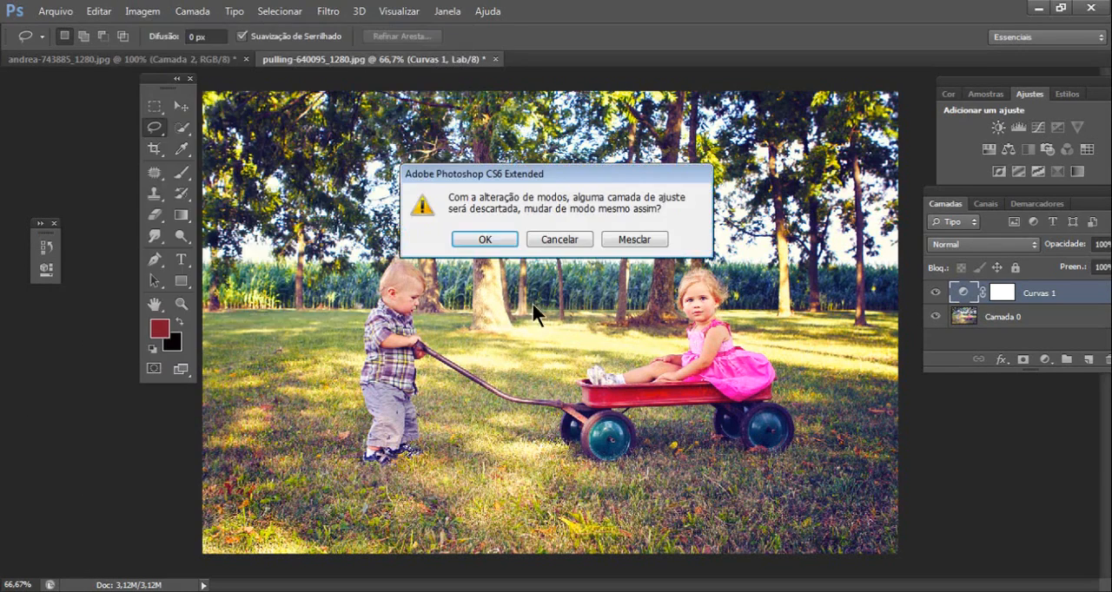
{"action": "left_click", "coordinate": [485, 239]}
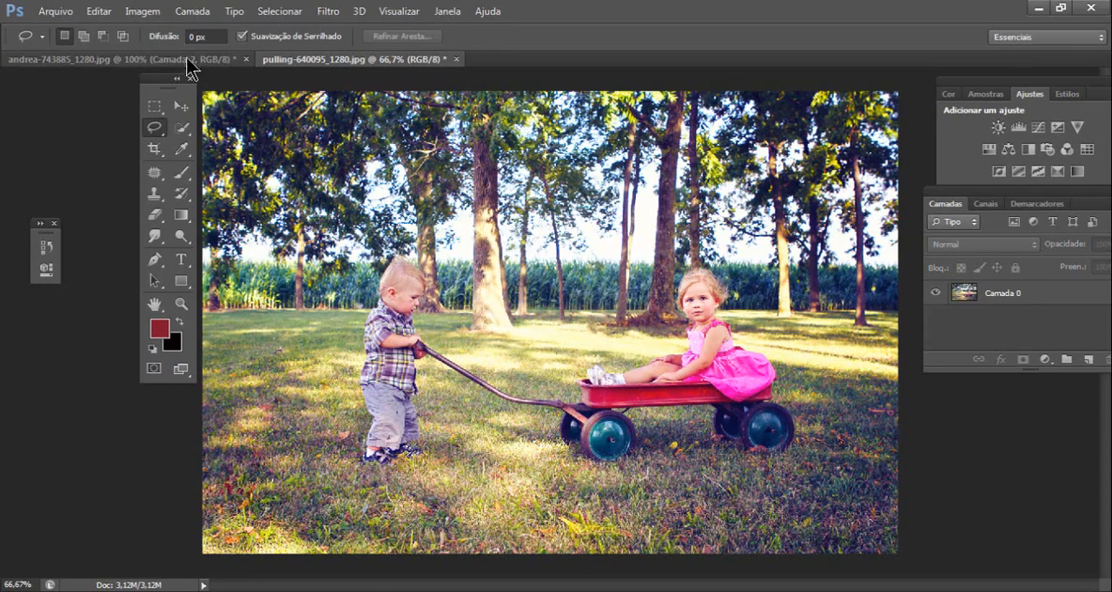
{"action": "left_click", "coordinate": [98, 11]}
{"action": "left_click", "coordinate": [133, 22]}
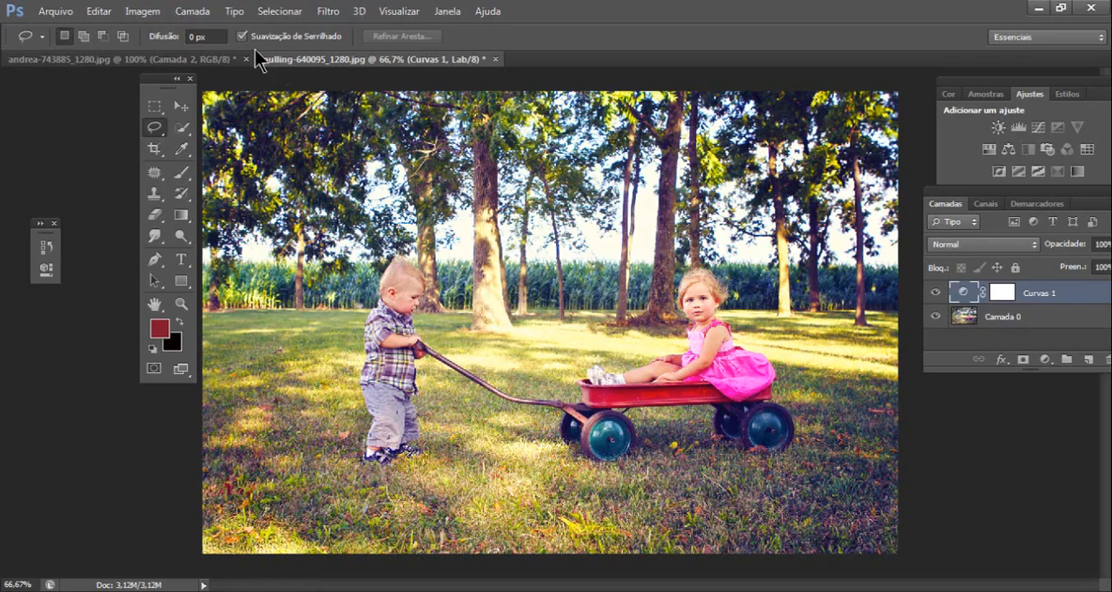
- Merge the Curvas 1 adjustment layer down into Camada 0 and convert the image from Lab to RGB color mode
{"action": "left_click", "coordinate": [192, 10]}
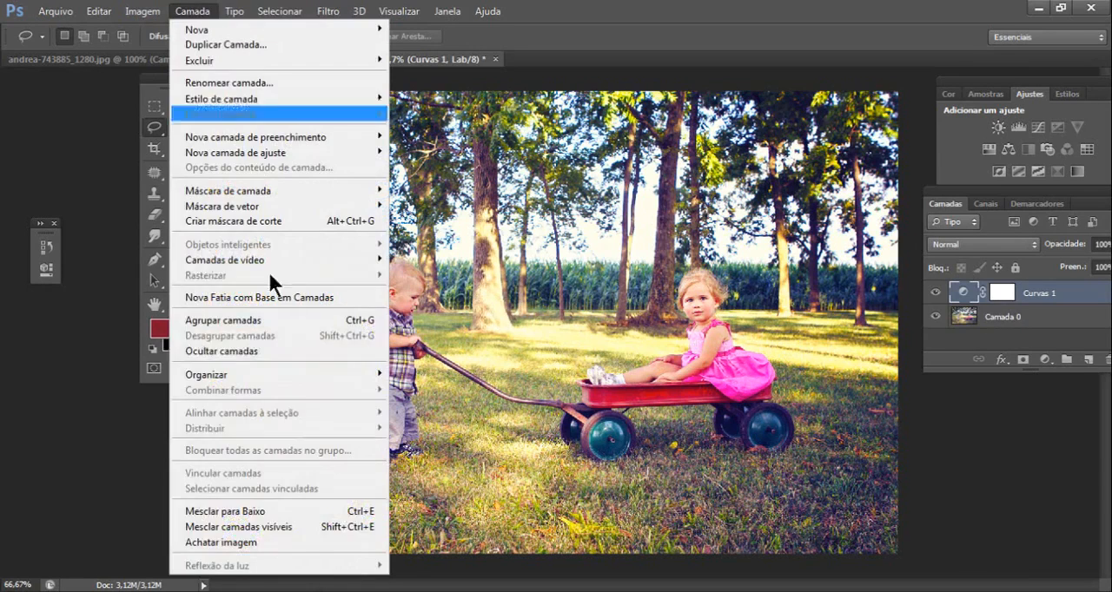
{"action": "left_click", "coordinate": [281, 512]}
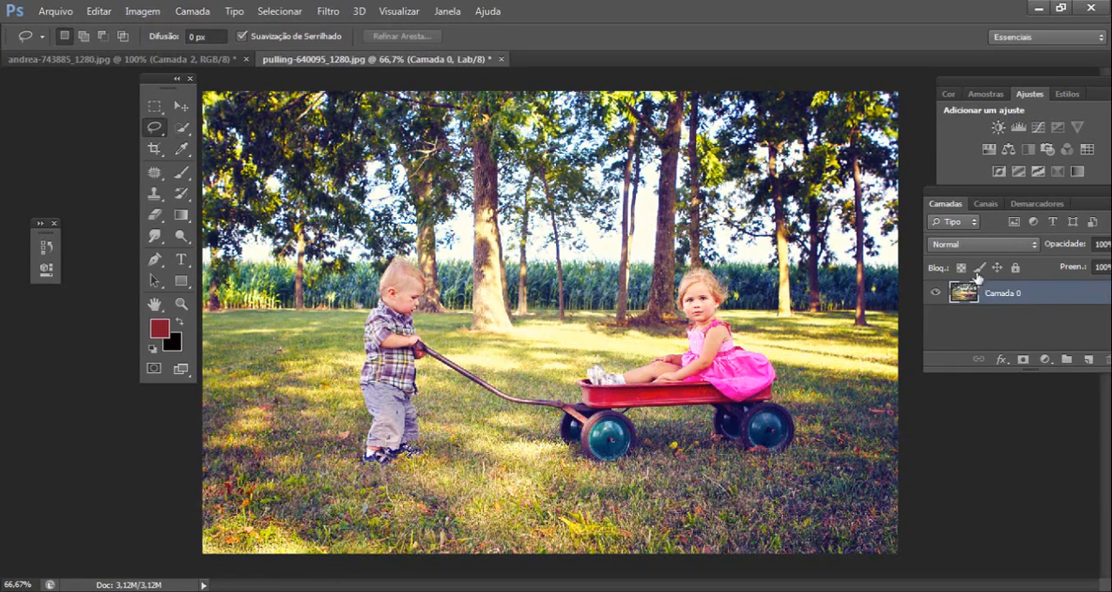
{"action": "left_click", "coordinate": [142, 11]}
{"action": "mouse_move", "coordinate": [208, 29]}
{"action": "left_click", "coordinate": [408, 90]}
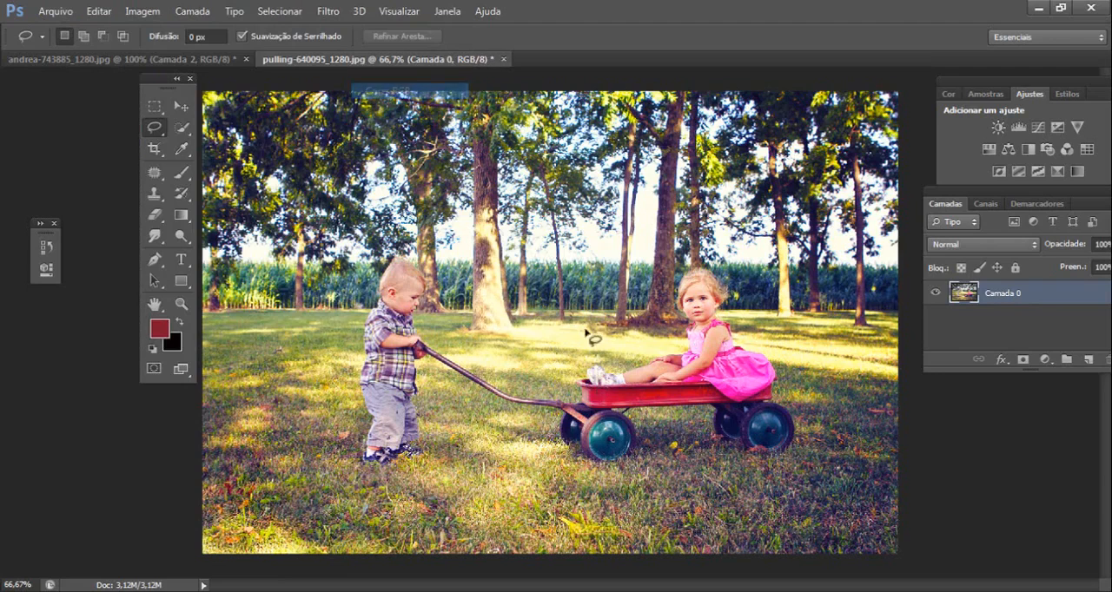